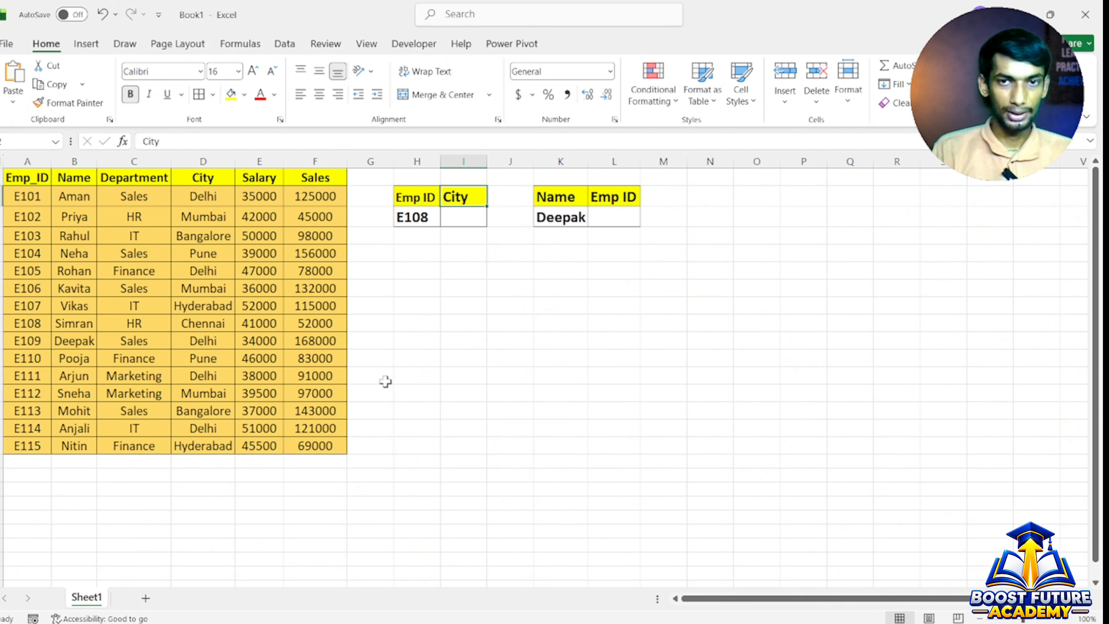
{"action": "left_click", "coordinate": [561, 199]}
{"action": "left_click", "coordinate": [629, 196]}
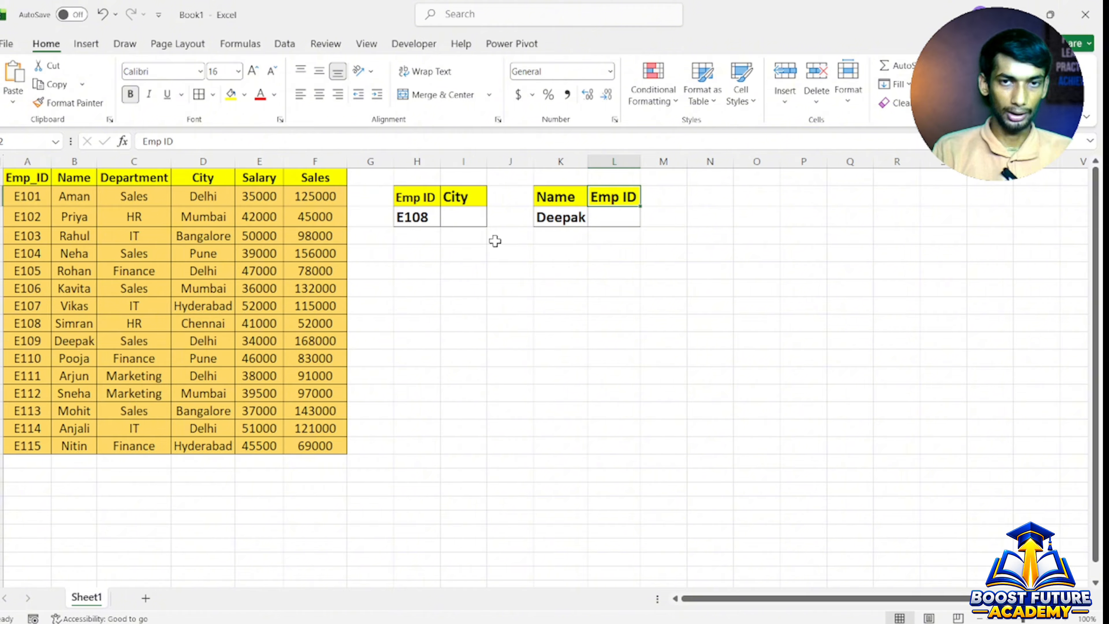
{"action": "left_click", "coordinate": [415, 218]}
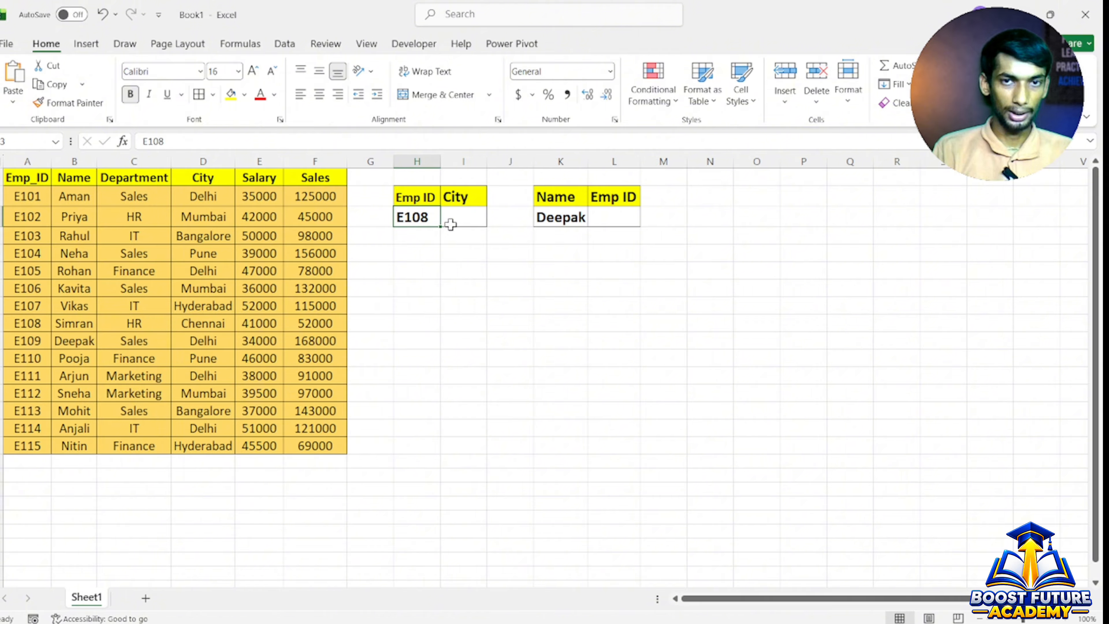
- Start an XLOOKUP formula in I3 with H3 as the lookup value and A2:A16 as the lookup array
{"action": "left_click", "coordinate": [482, 221]}
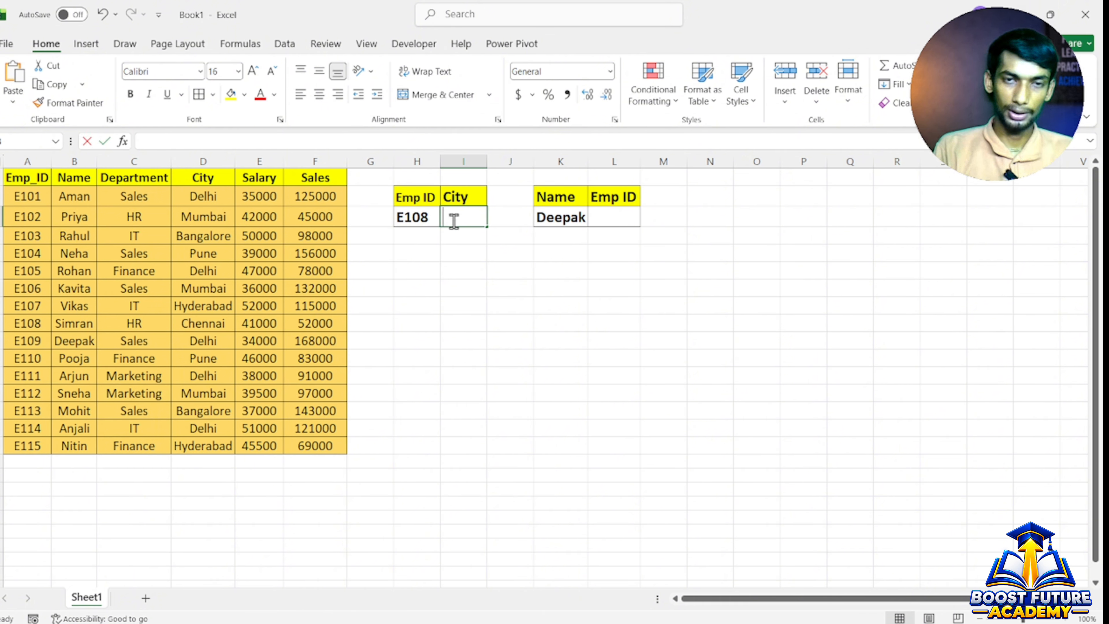
{"action": "type", "text": "=xl"}
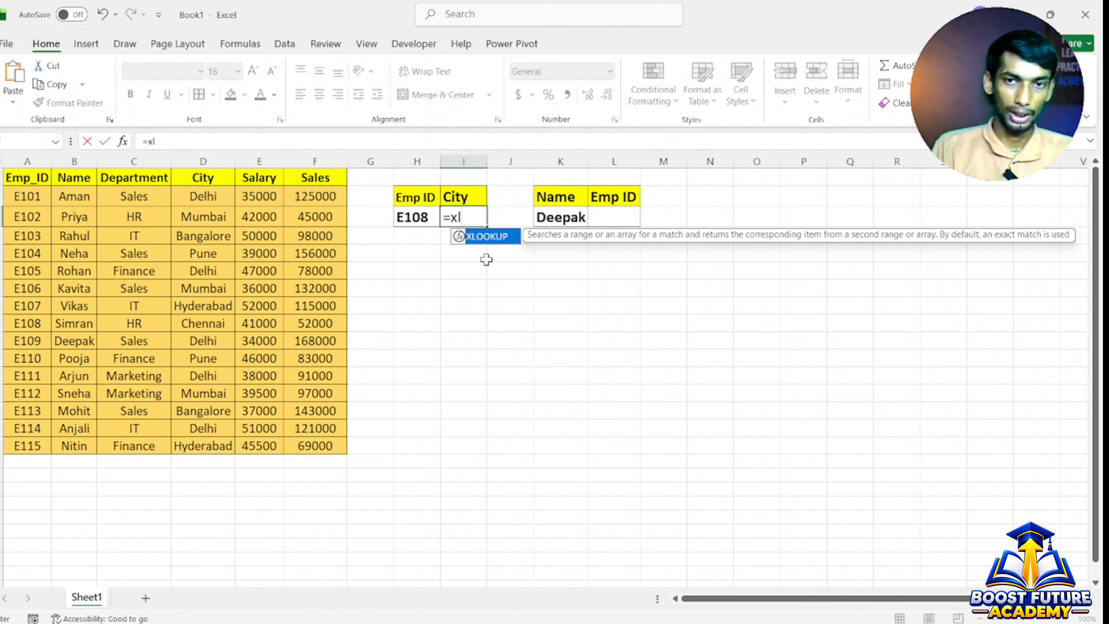
{"action": "double_click", "coordinate": [477, 239]}
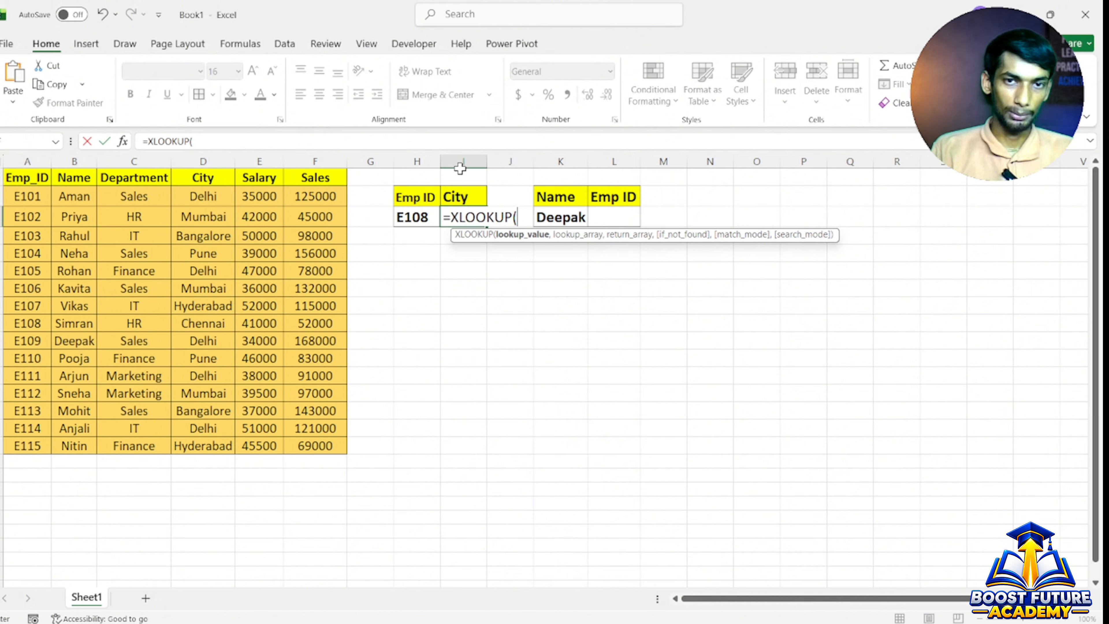
{"action": "left_click", "coordinate": [415, 219]}
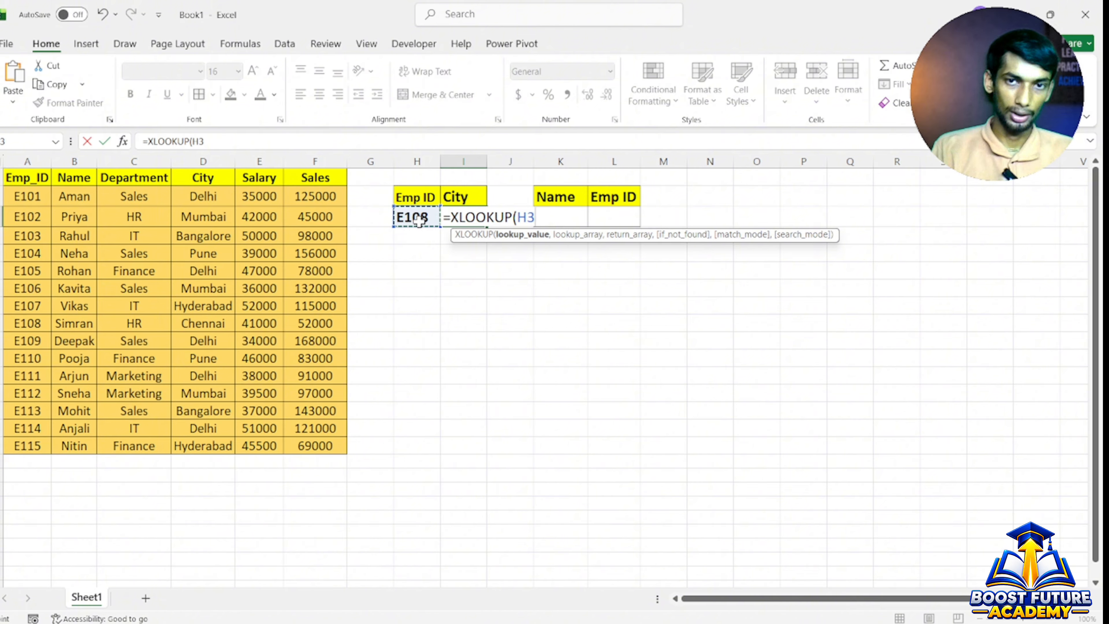
{"action": "type", "text": ","}
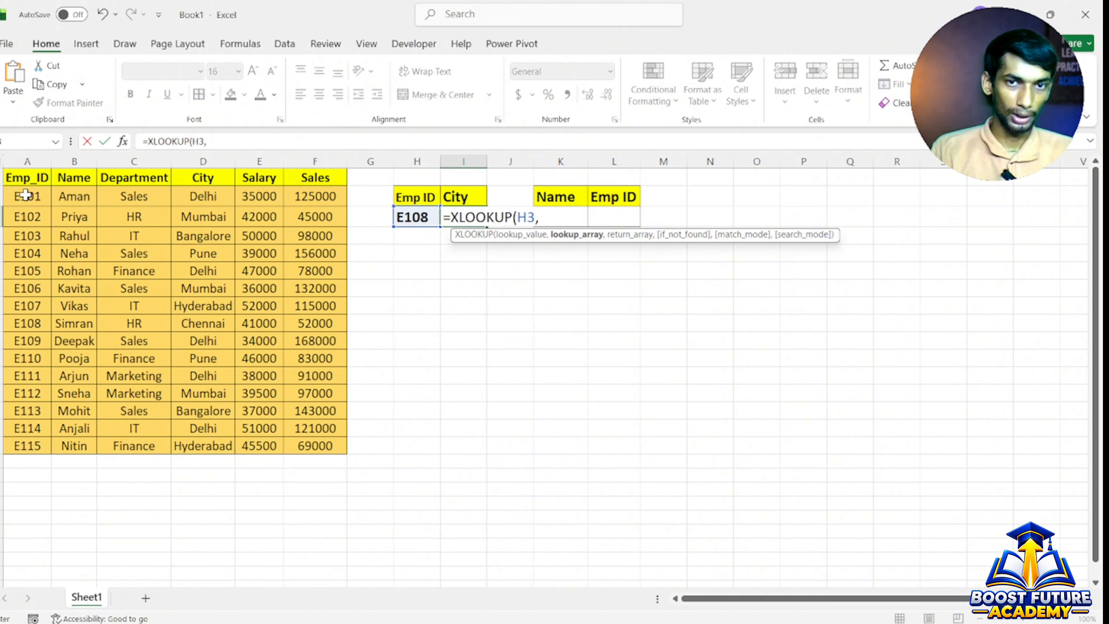
{"action": "left_click_drag", "start_coordinate": [26, 195], "coordinate": [27, 445]}
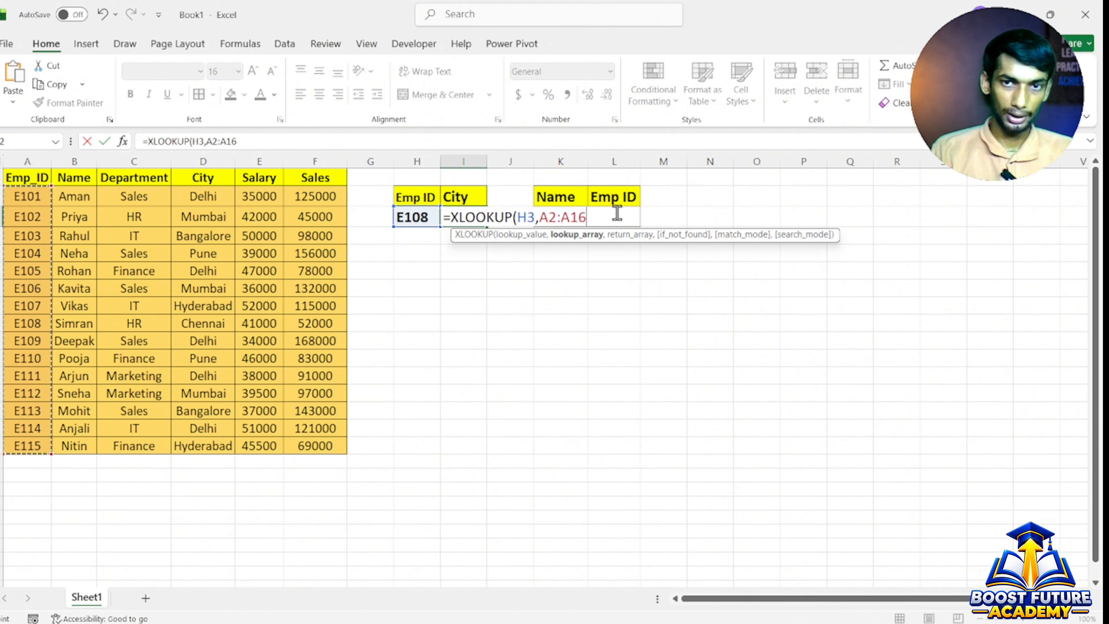
- Complete the XLOOKUP with D2:D16 as the return array, "Error" as the if-not-found text and 0 for exact match, and enter it
{"action": "type", "text": ","}
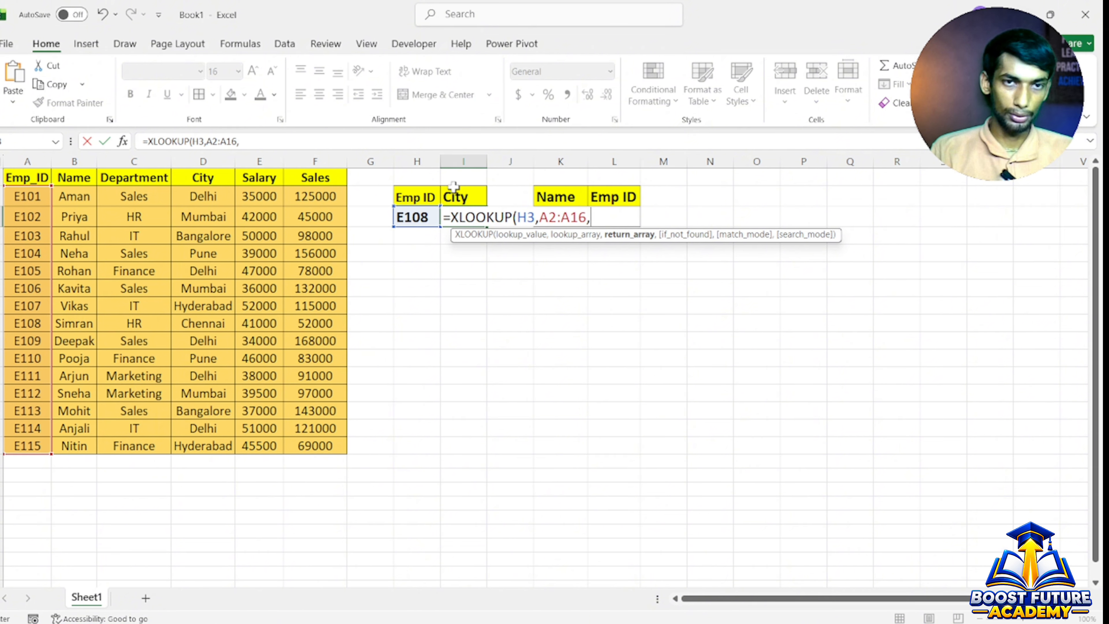
{"action": "left_click_drag", "start_coordinate": [216, 192], "coordinate": [221, 451]}
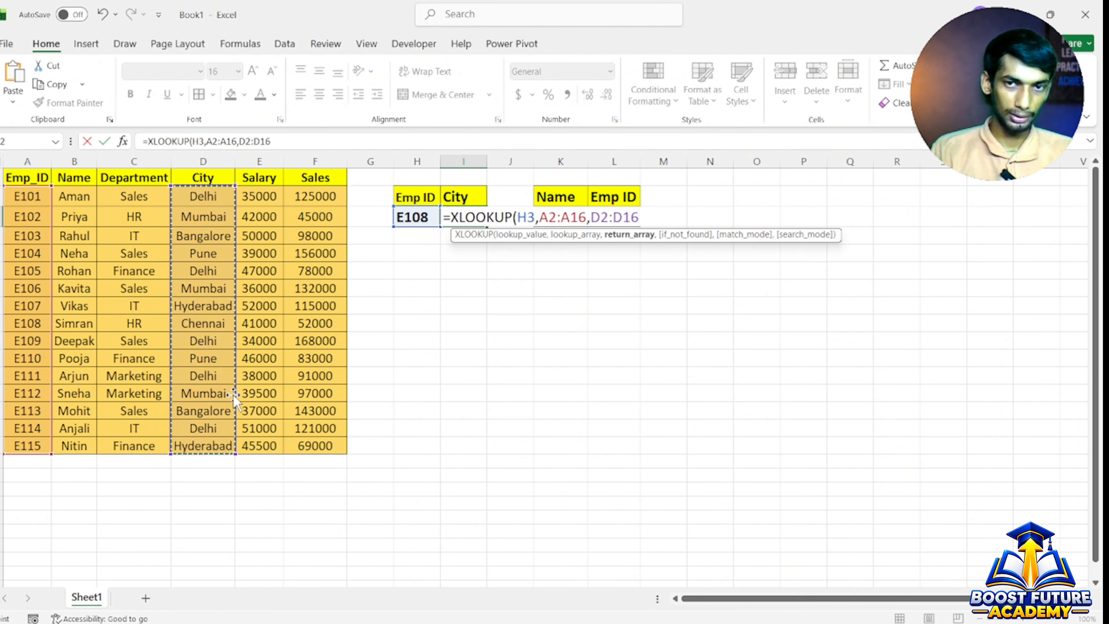
{"action": "type", "text": ","}
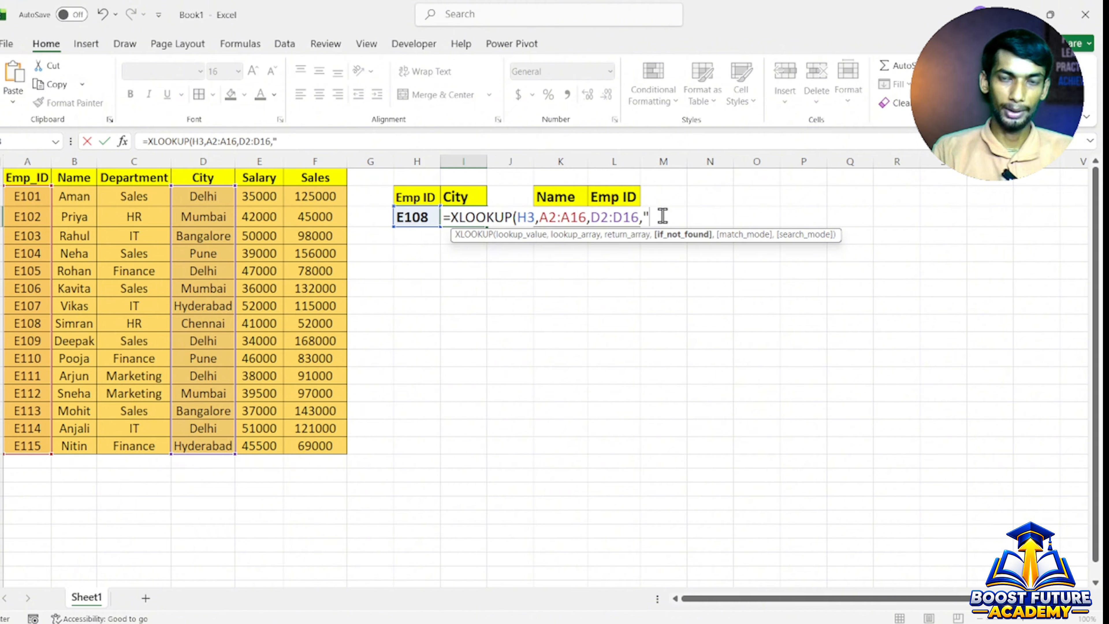
{"action": "type", "text": "E"}
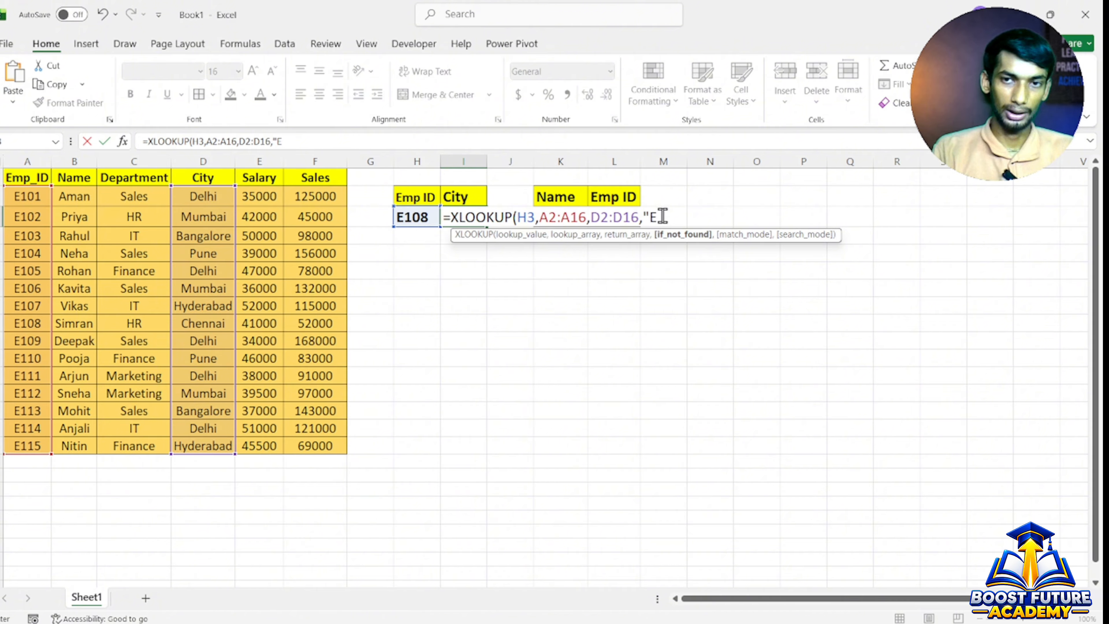
{"action": "type", "text": "rror"}
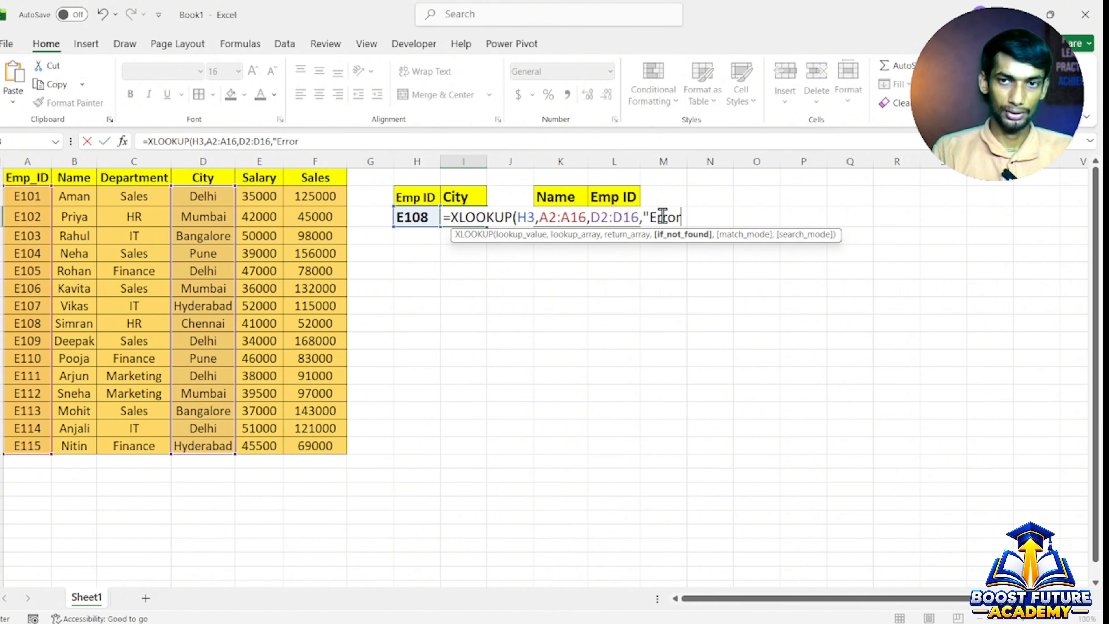
{"action": "type", "text": "\","}
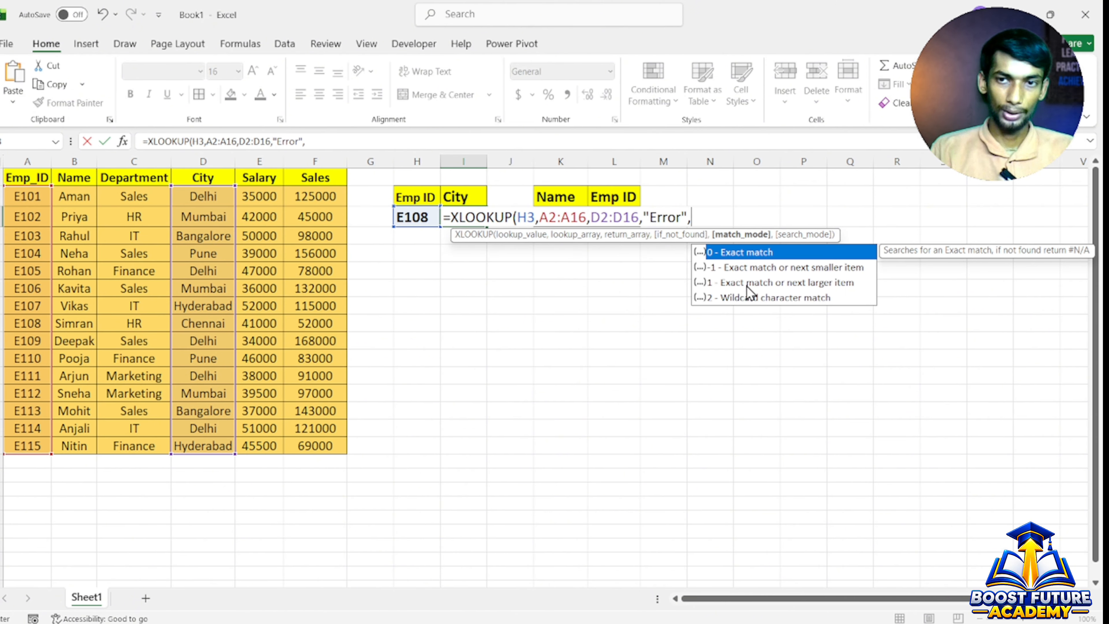
{"action": "double_click", "coordinate": [736, 253]}
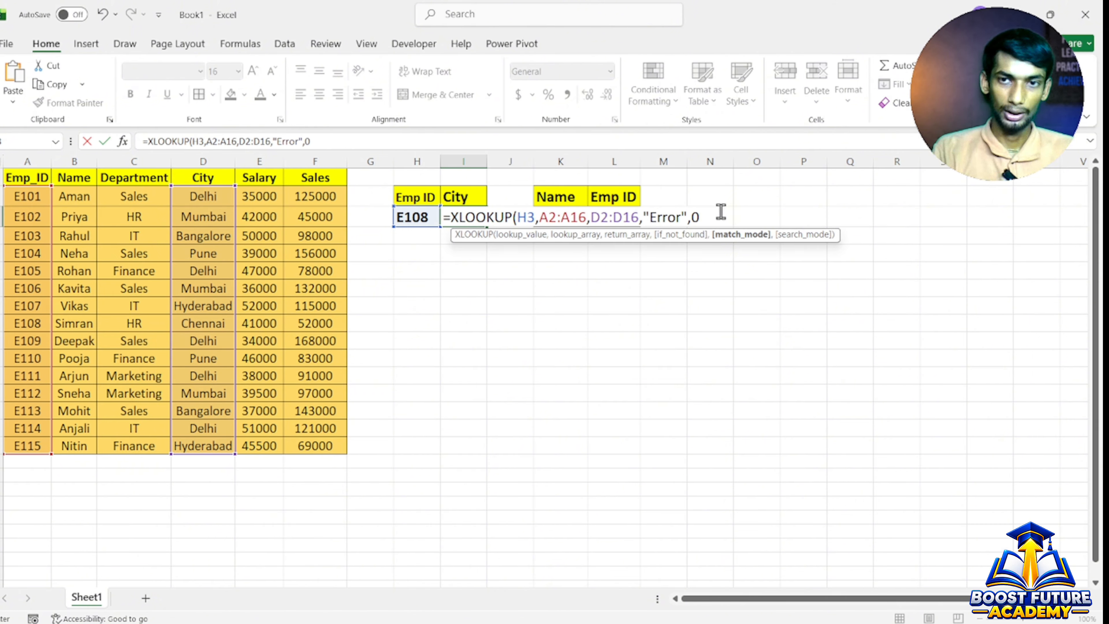
{"action": "type", "text": ")"}
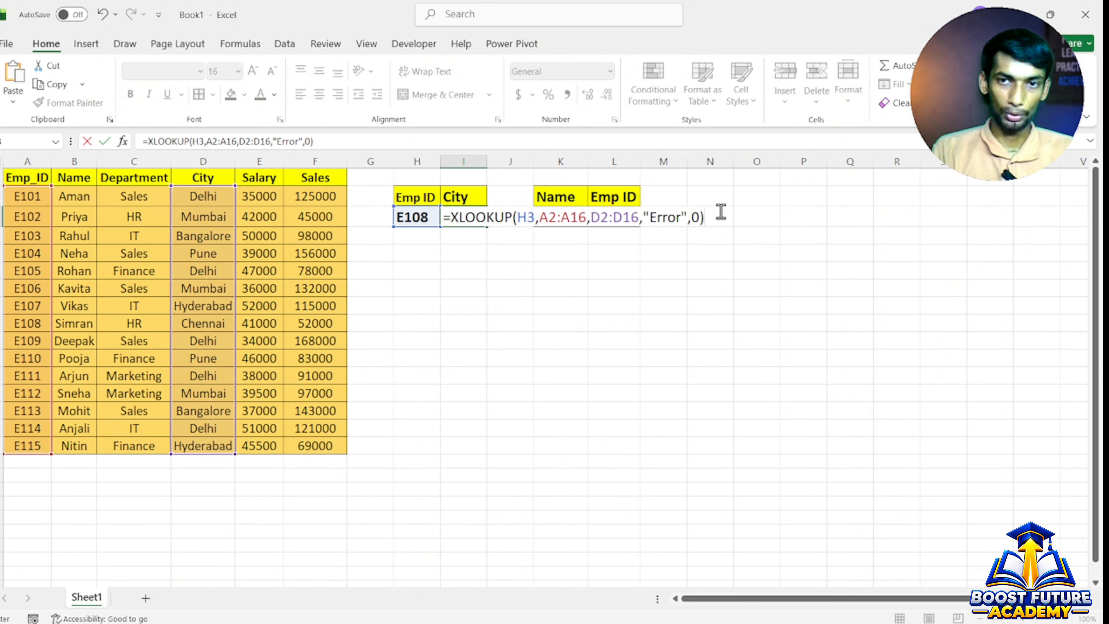
{"action": "key", "text": "Return"}
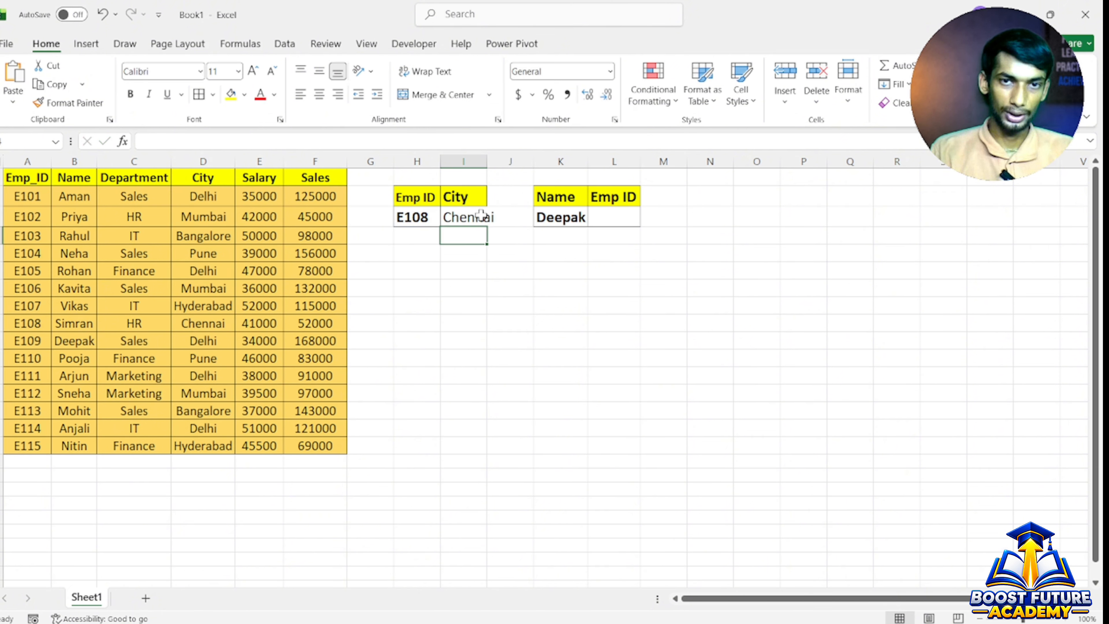
- Check the city of employee E108 in the source table, and compare the Name and Emp_ID columns with the second lookup's headers
{"action": "left_click", "coordinate": [30, 326]}
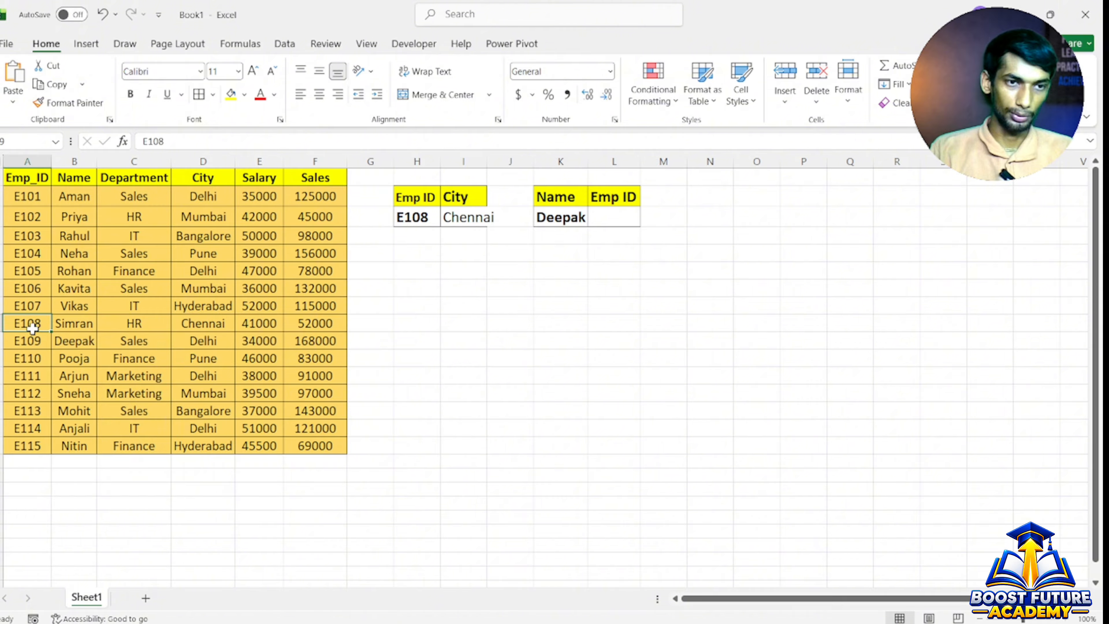
{"action": "left_click", "coordinate": [202, 328]}
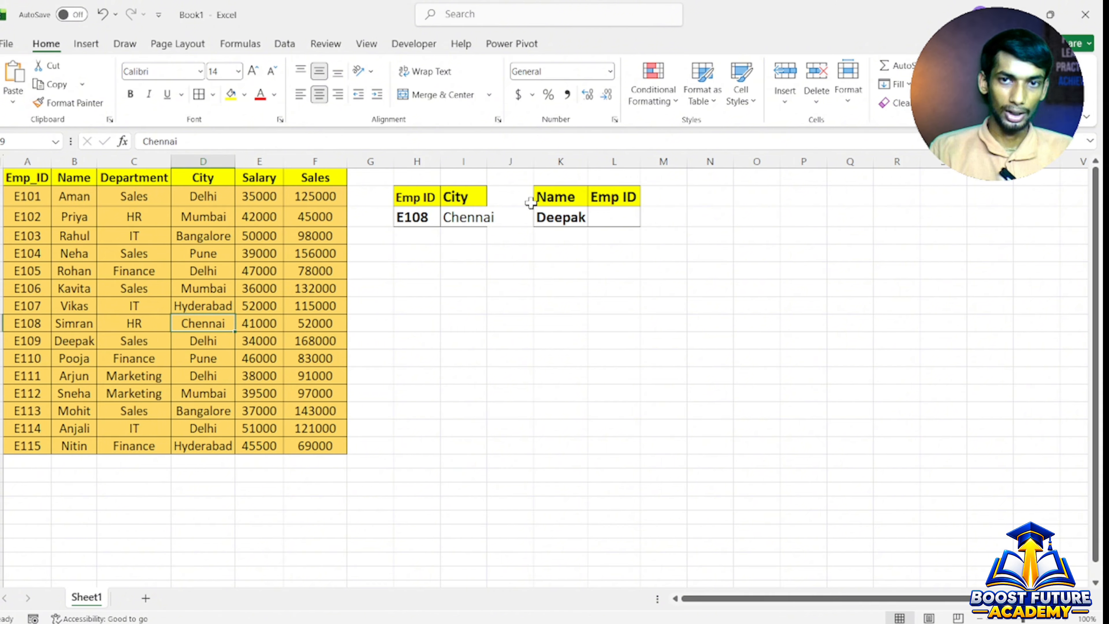
{"action": "left_click", "coordinate": [549, 199]}
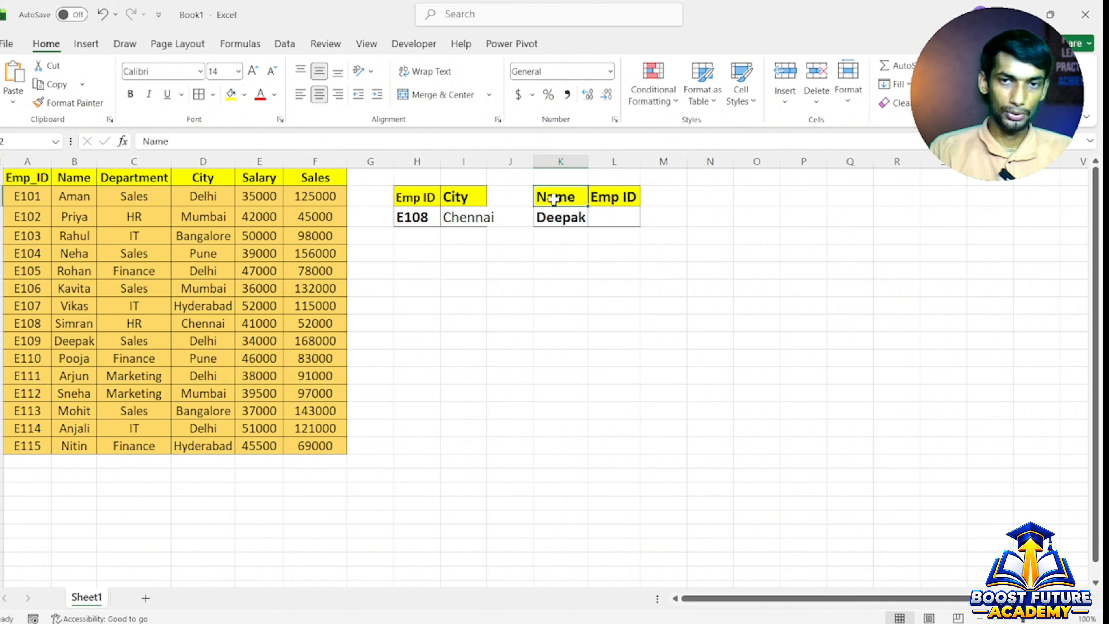
{"action": "left_click", "coordinate": [554, 217]}
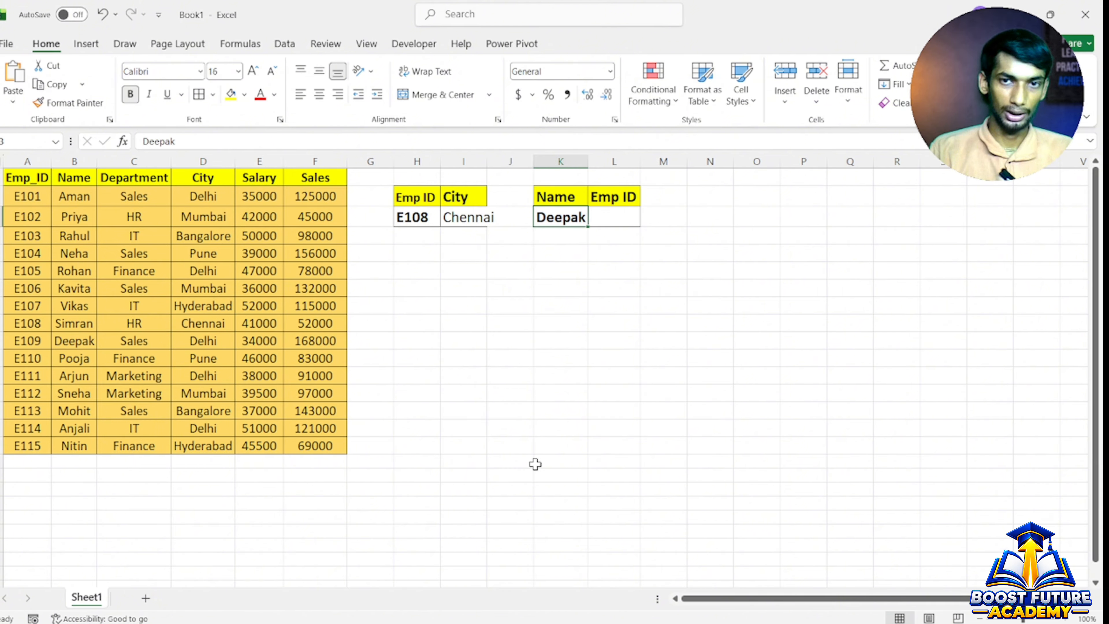
{"action": "left_click", "coordinate": [71, 182]}
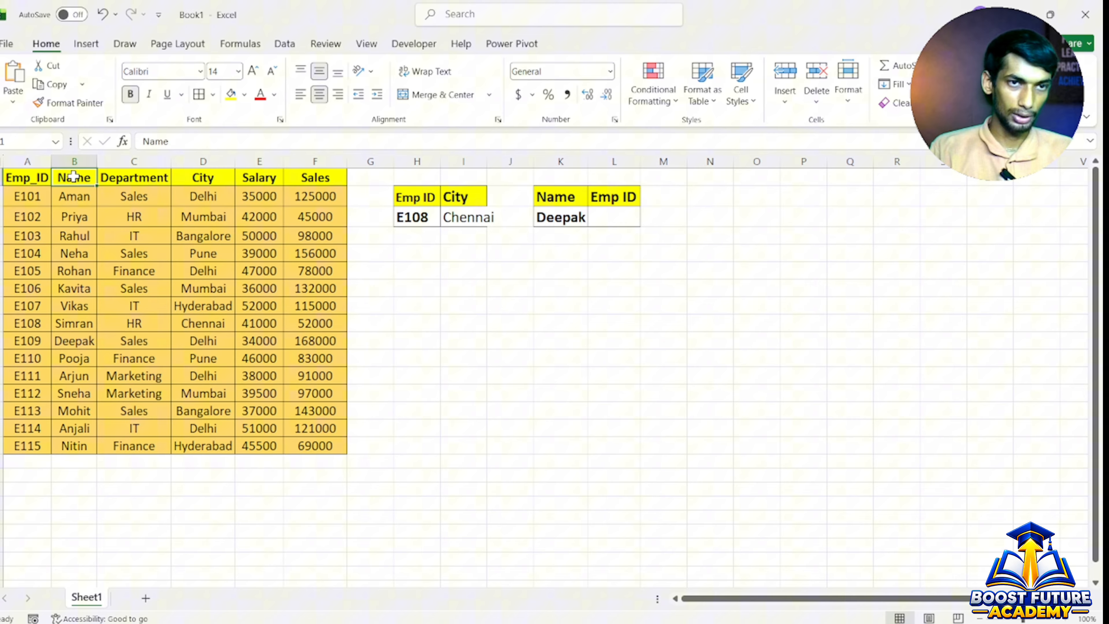
{"action": "left_click", "coordinate": [78, 161]}
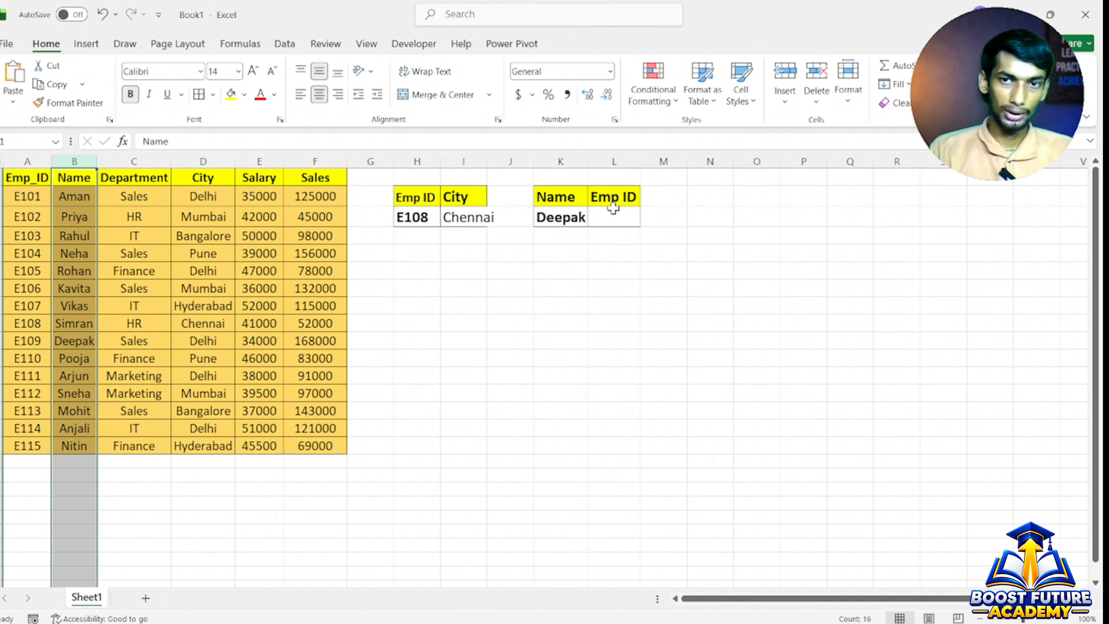
{"action": "left_click", "coordinate": [614, 198]}
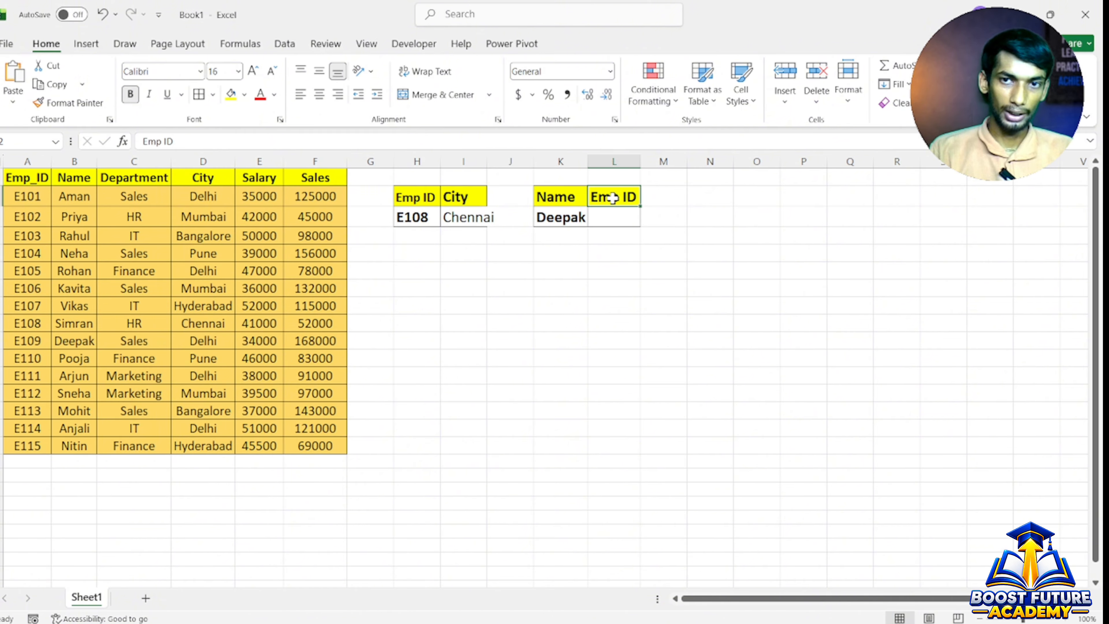
{"action": "left_click", "coordinate": [37, 161]}
{"action": "left_click", "coordinate": [70, 252]}
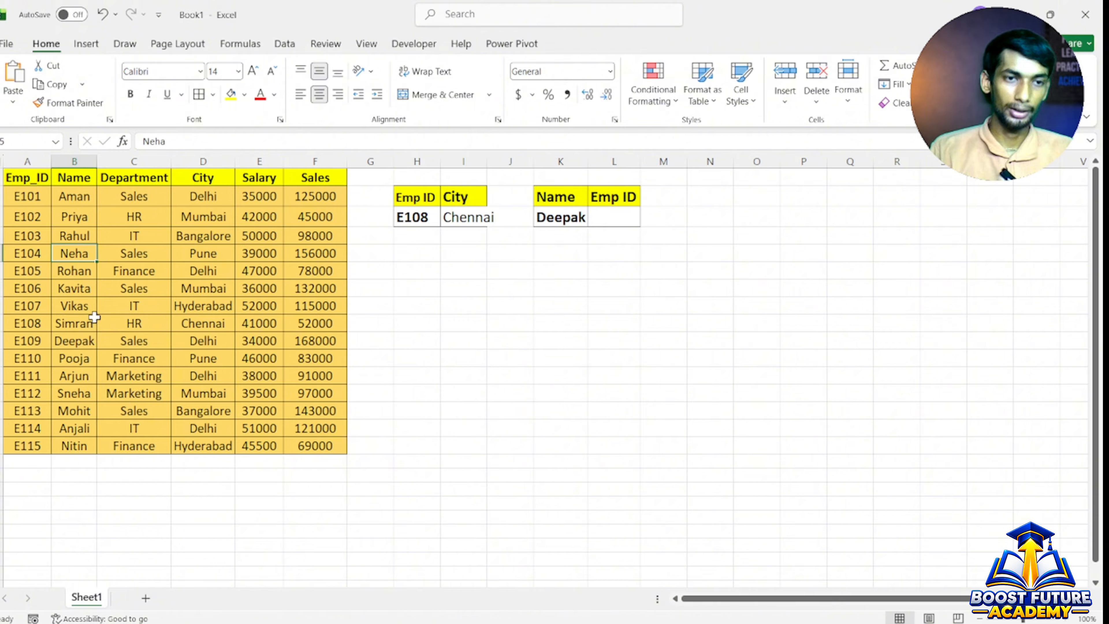
- Start a VLOOKUP formula in L3 with K3 as the lookup value and A2:F16 as the table array
{"action": "left_click", "coordinate": [606, 218]}
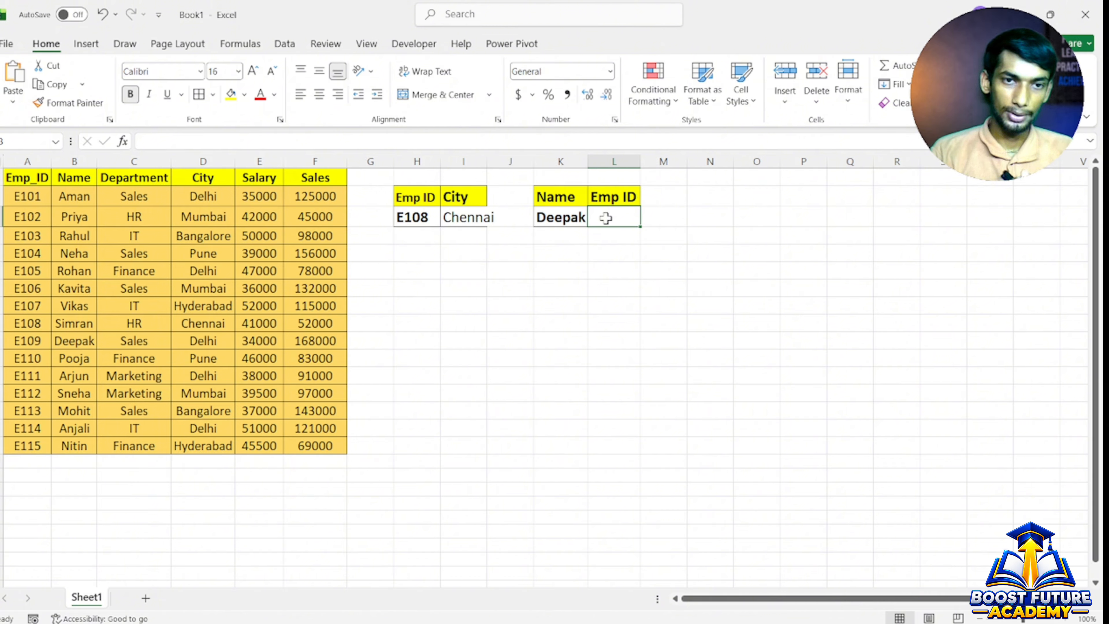
{"action": "type", "text": "="}
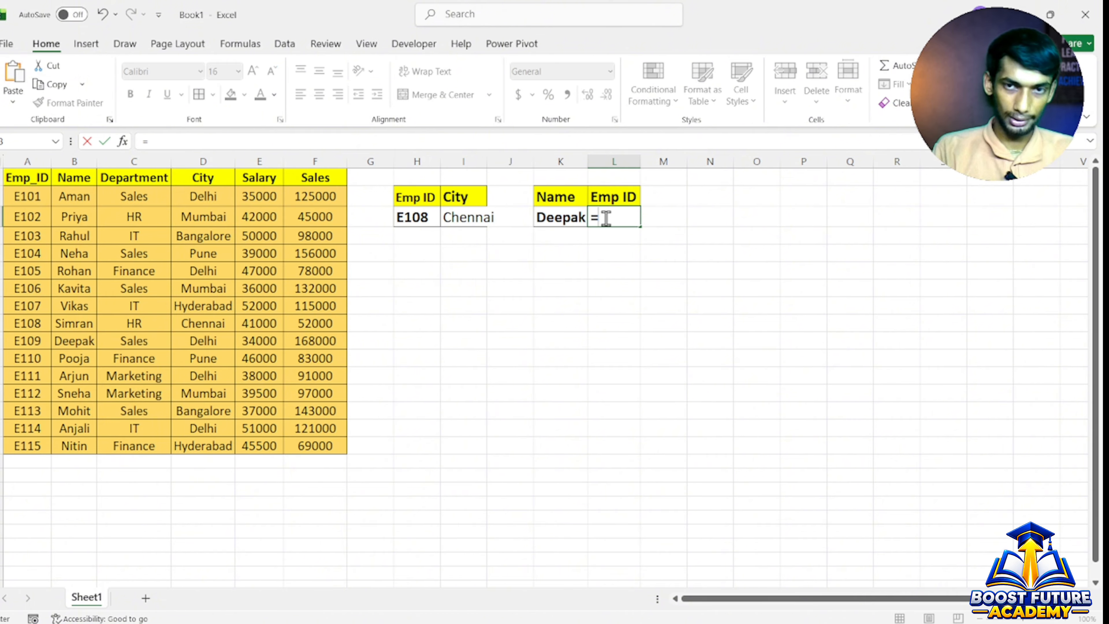
{"action": "type", "text": "vl"}
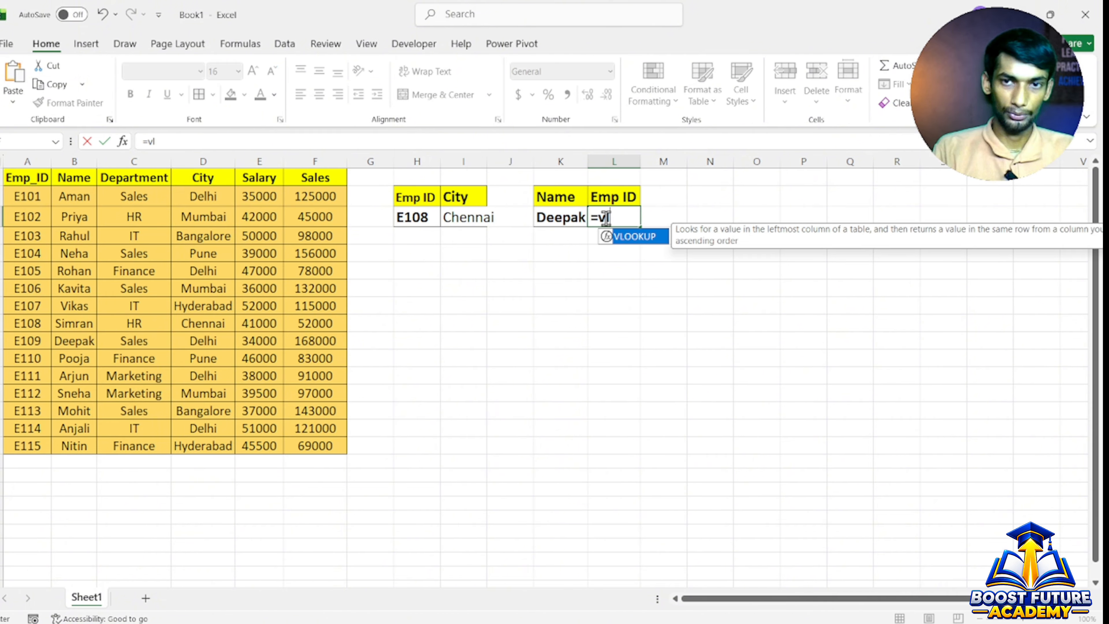
{"action": "double_click", "coordinate": [628, 239]}
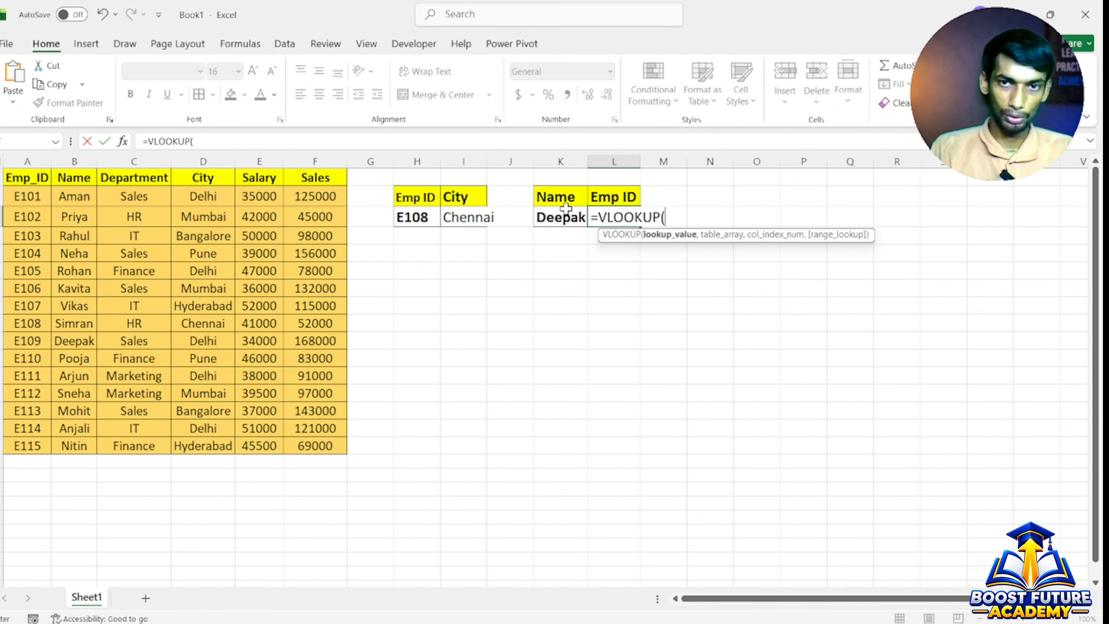
{"action": "left_click", "coordinate": [561, 217]}
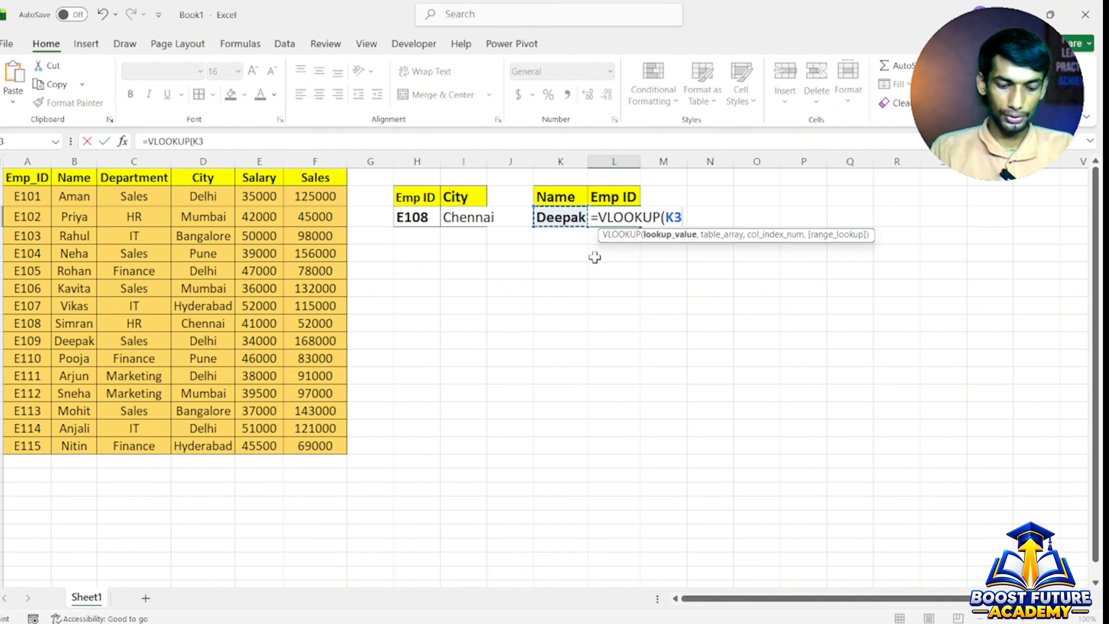
{"action": "type", "text": ","}
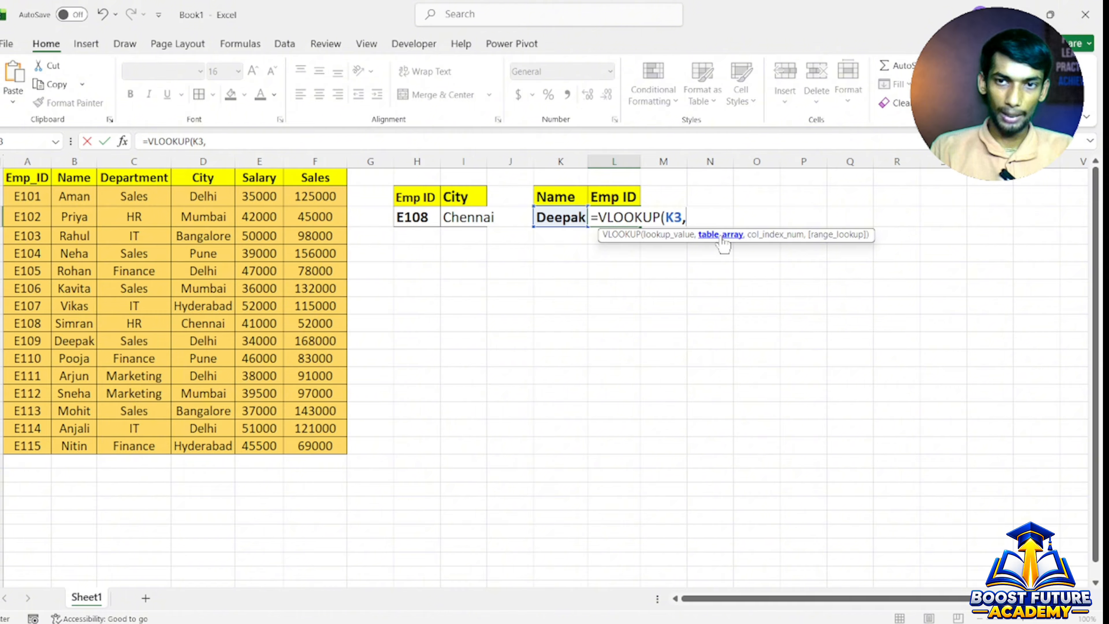
{"action": "left_click_drag", "start_coordinate": [30, 195], "coordinate": [323, 445]}
- Complete the VLOOKUP with column index 1 and FALSE for exact match, and enter it
{"action": "type", "text": ","}
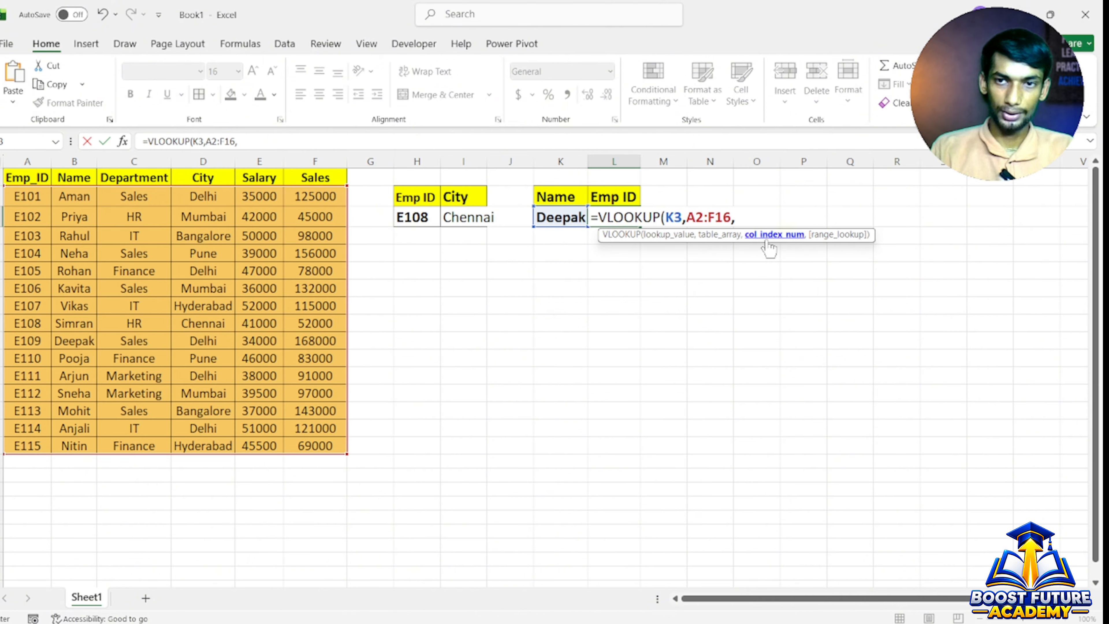
{"action": "type", "text": "1,"}
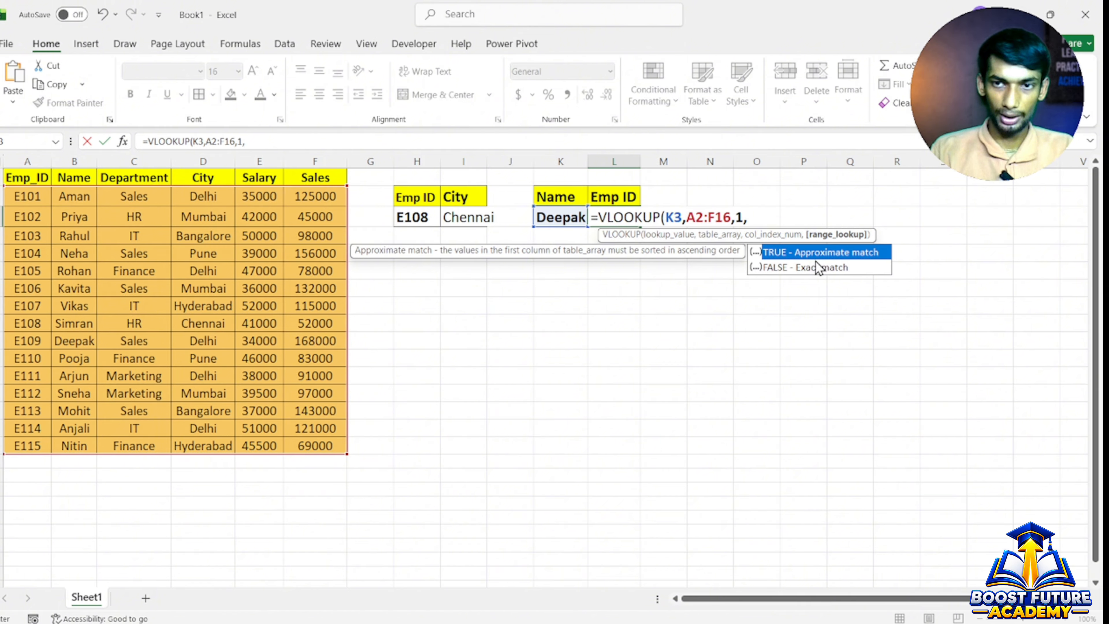
{"action": "double_click", "coordinate": [786, 268]}
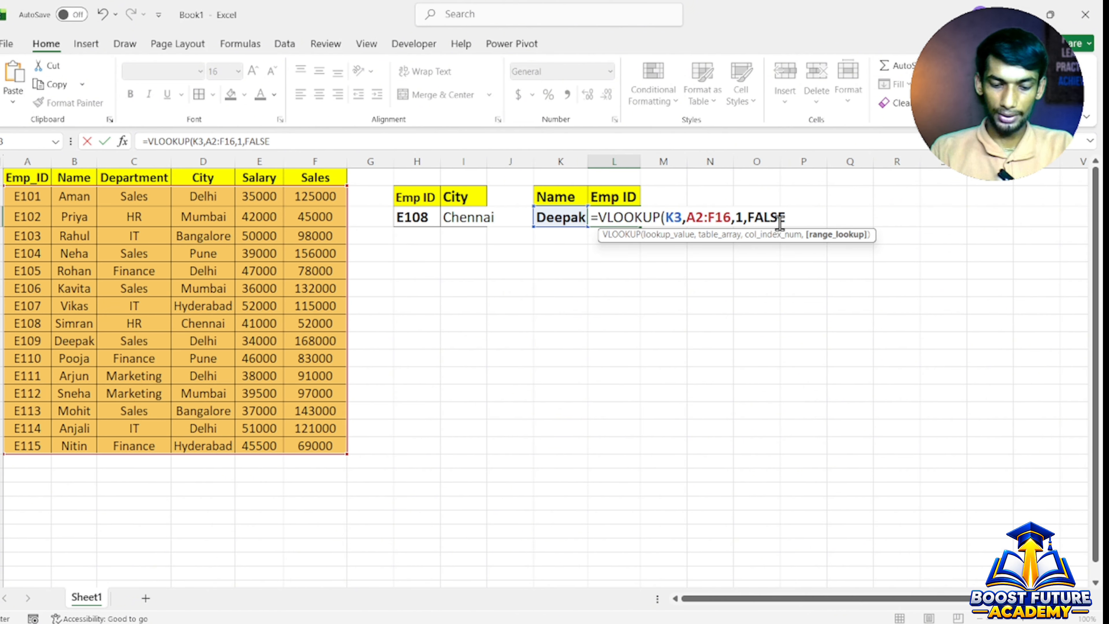
{"action": "key", "text": "Return"}
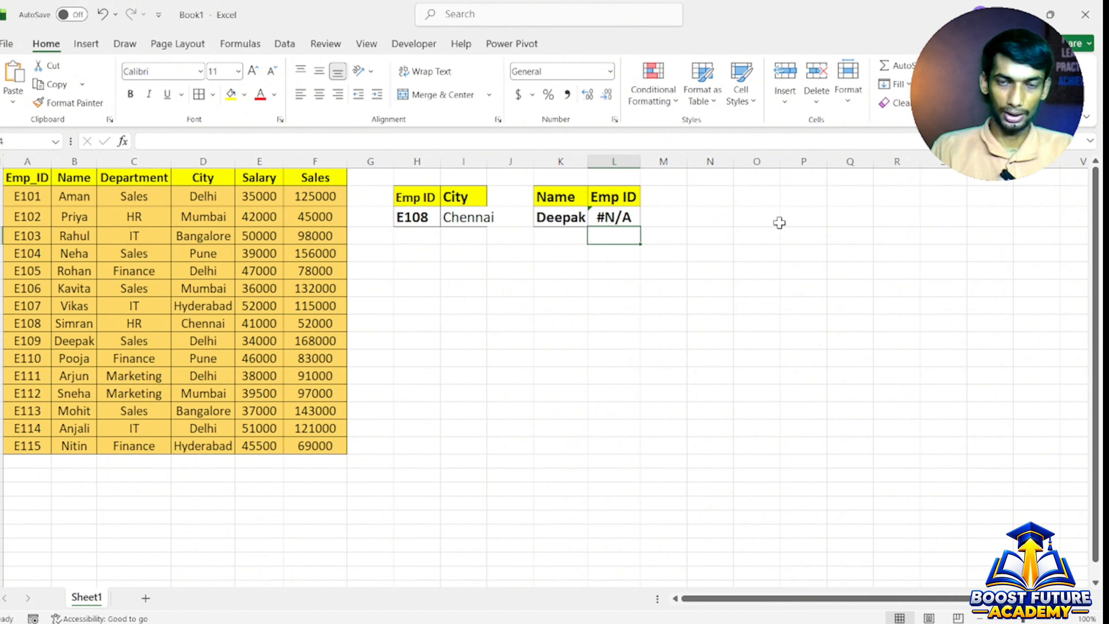
- Clear the VLOOKUP formula from L3
{"action": "left_click", "coordinate": [615, 221]}
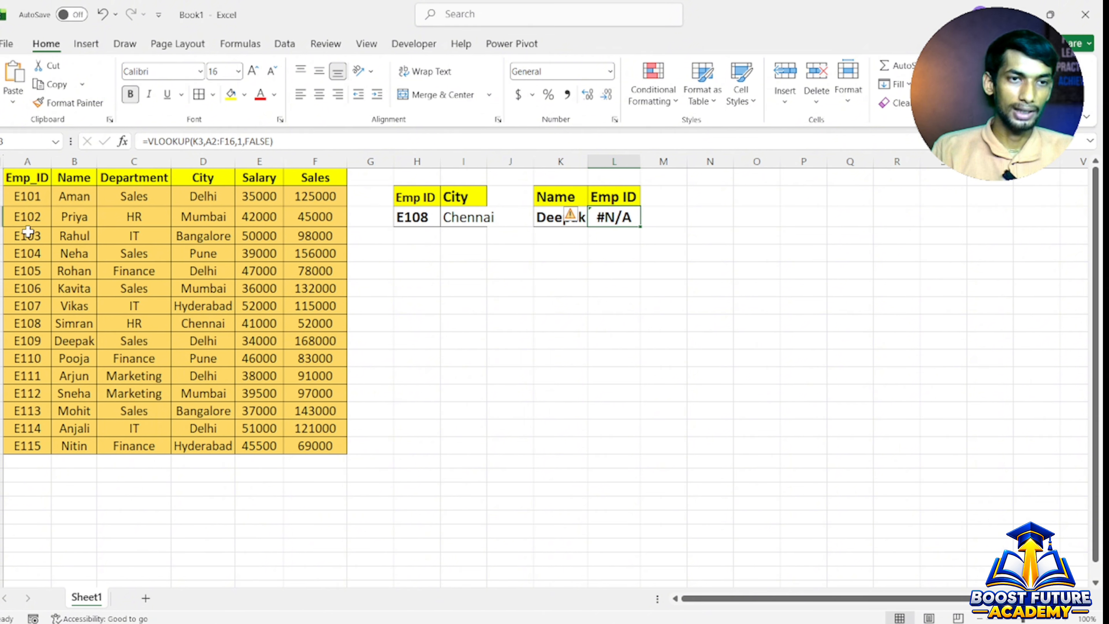
{"action": "double_click", "coordinate": [627, 218]}
{"action": "double_click", "coordinate": [627, 219]}
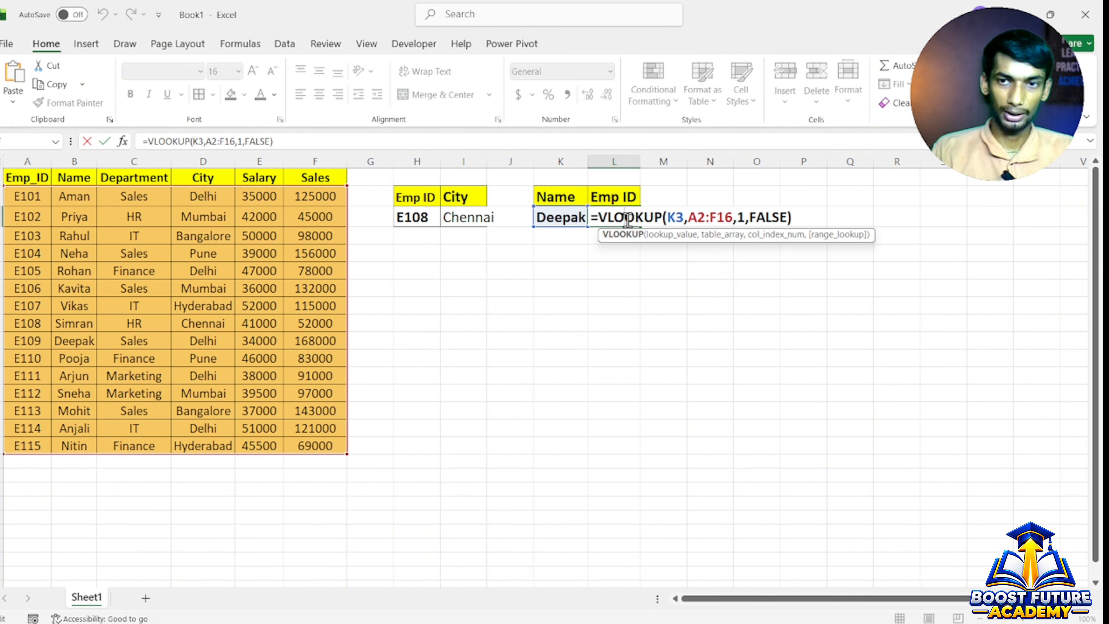
{"action": "double_click", "coordinate": [628, 219]}
{"action": "triple_click", "coordinate": [695, 218]}
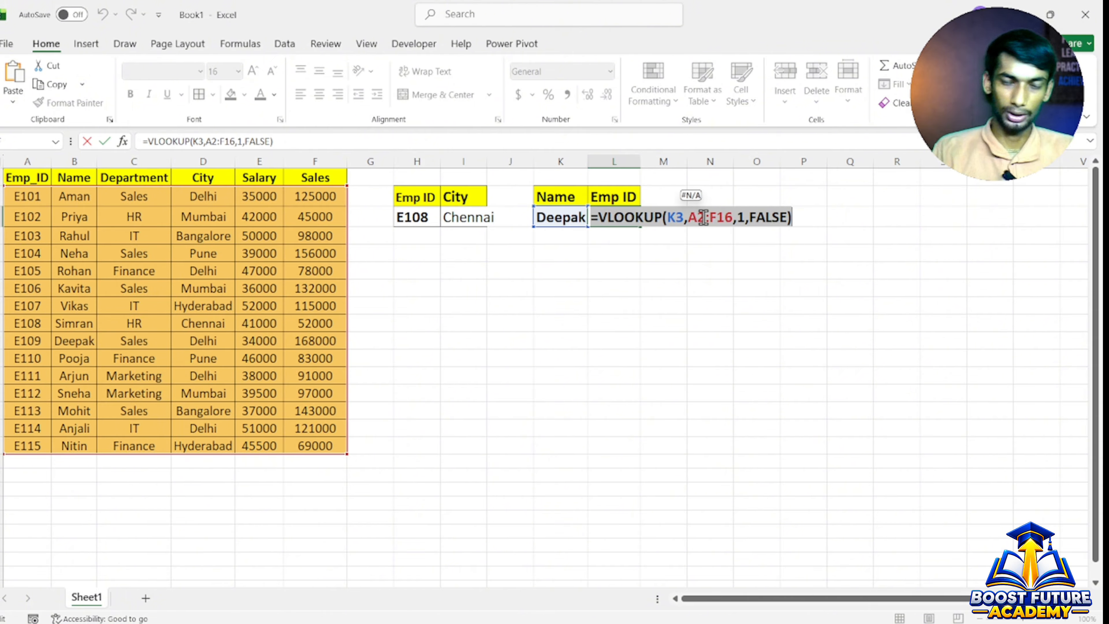
{"action": "key", "text": "BackSpace"}
- Start an XLOOKUP formula in L3 with K3 as the lookup value
{"action": "type", "text": "="}
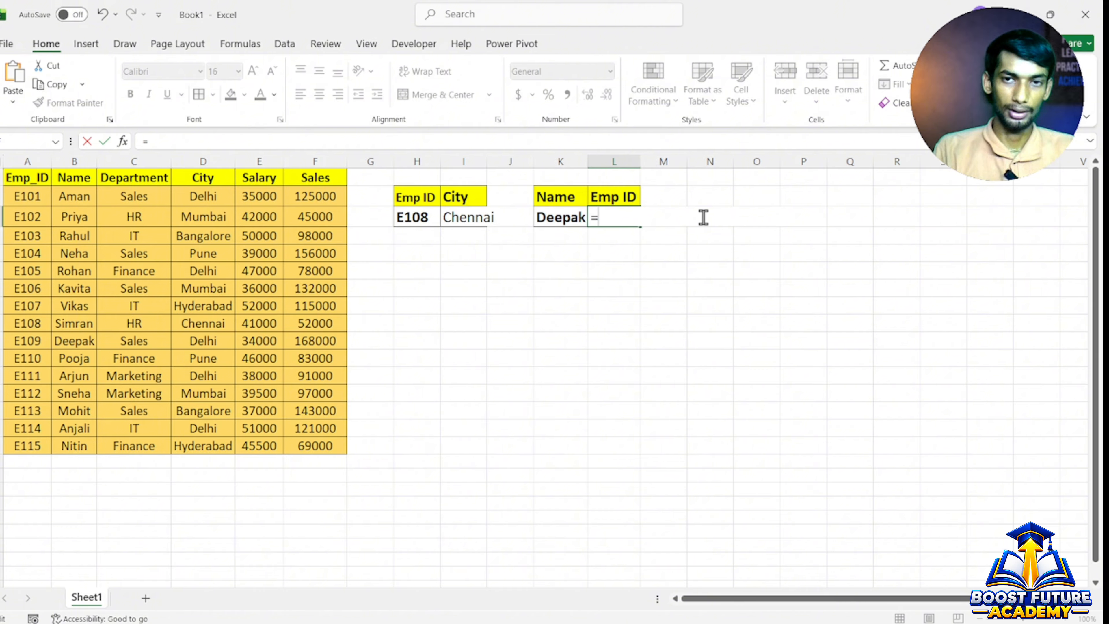
{"action": "type", "text": "x"}
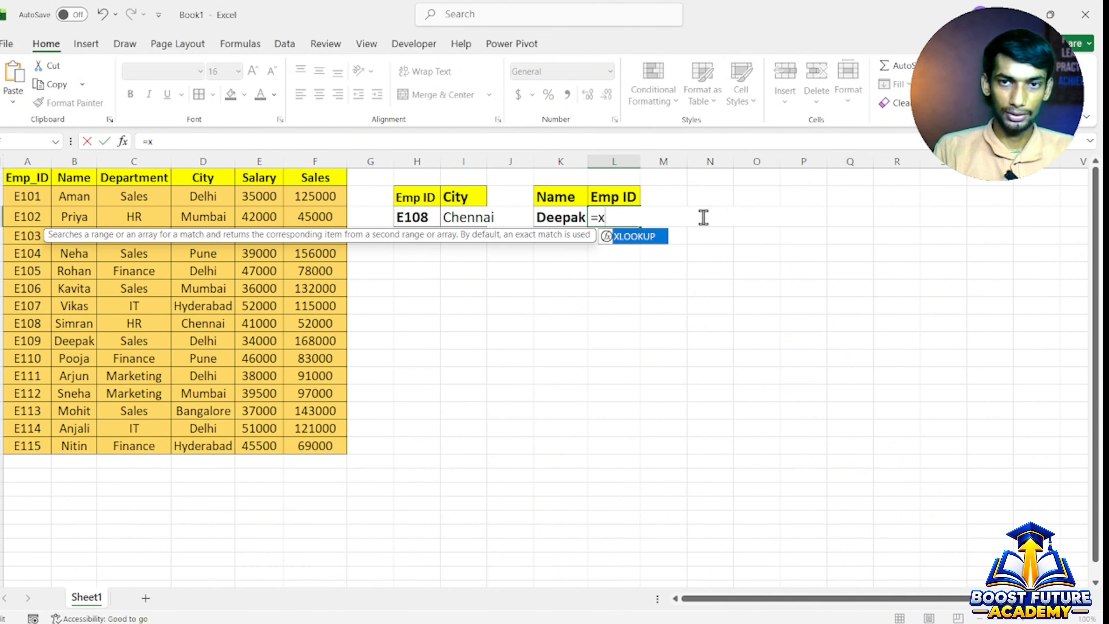
{"action": "type", "text": "l"}
{"action": "key", "text": "Tab"}
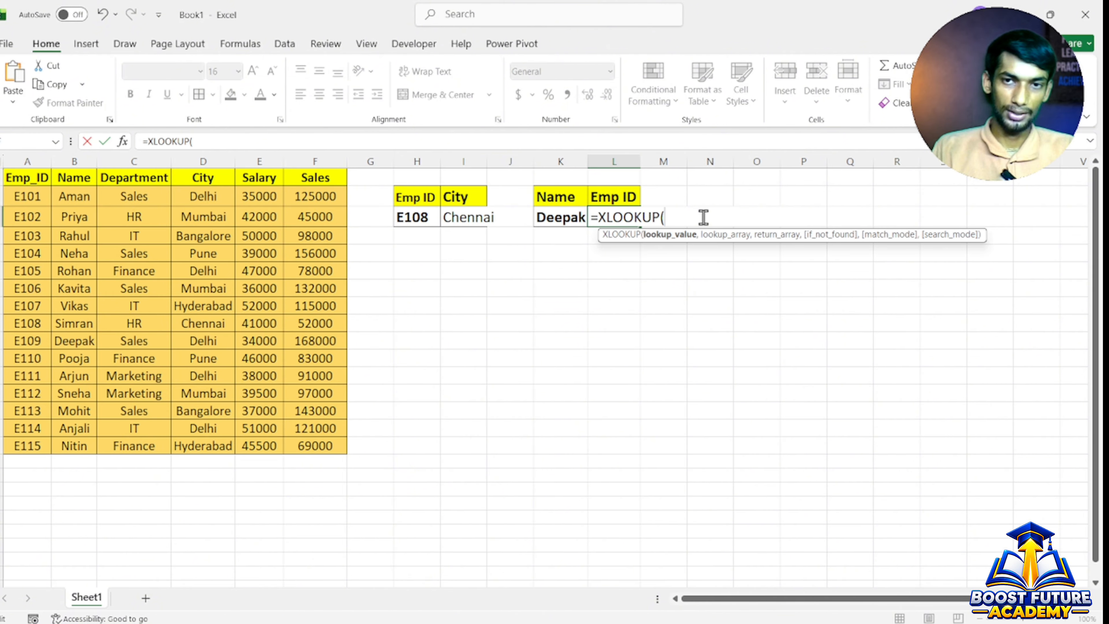
{"action": "left_click", "coordinate": [561, 211]}
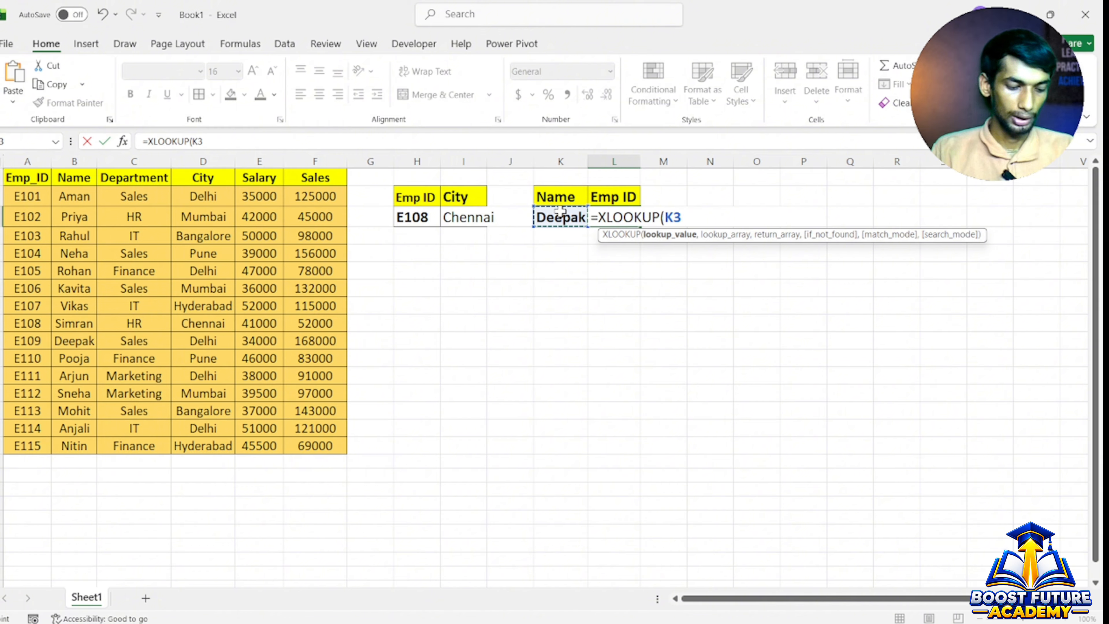
{"action": "type", "text": ","}
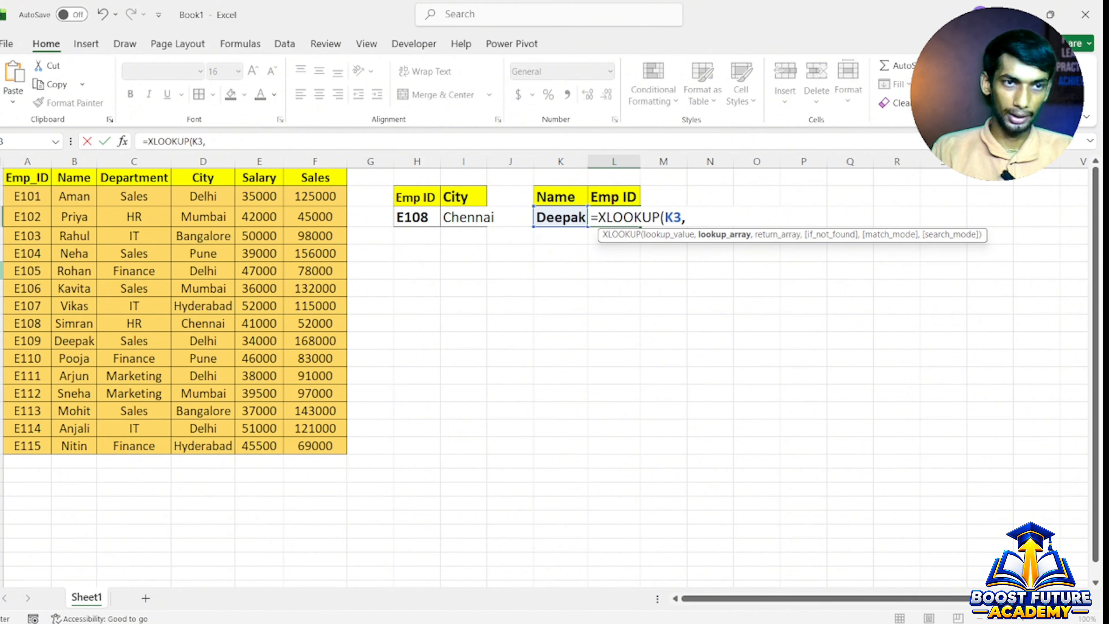
- Set the XLOOKUP's lookup array to the names in B2:B16 and its return array to the IDs in A2:A16
{"action": "left_click", "coordinate": [75, 197]}
{"action": "left_click_drag", "start_coordinate": [74, 306], "coordinate": [45, 376]}
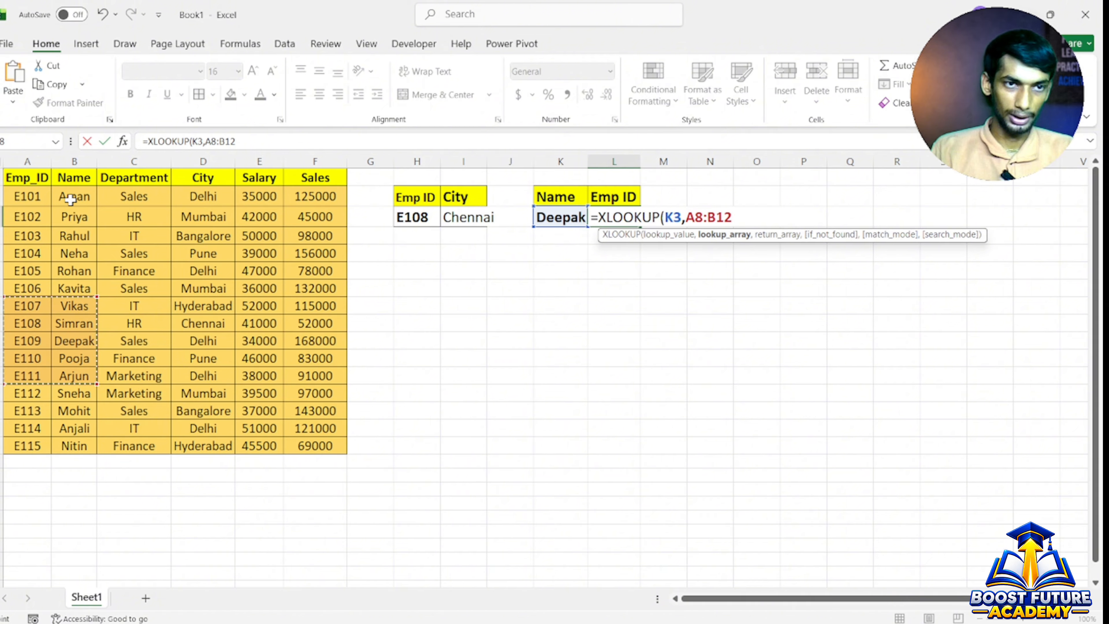
{"action": "left_click_drag", "start_coordinate": [74, 197], "coordinate": [65, 446]}
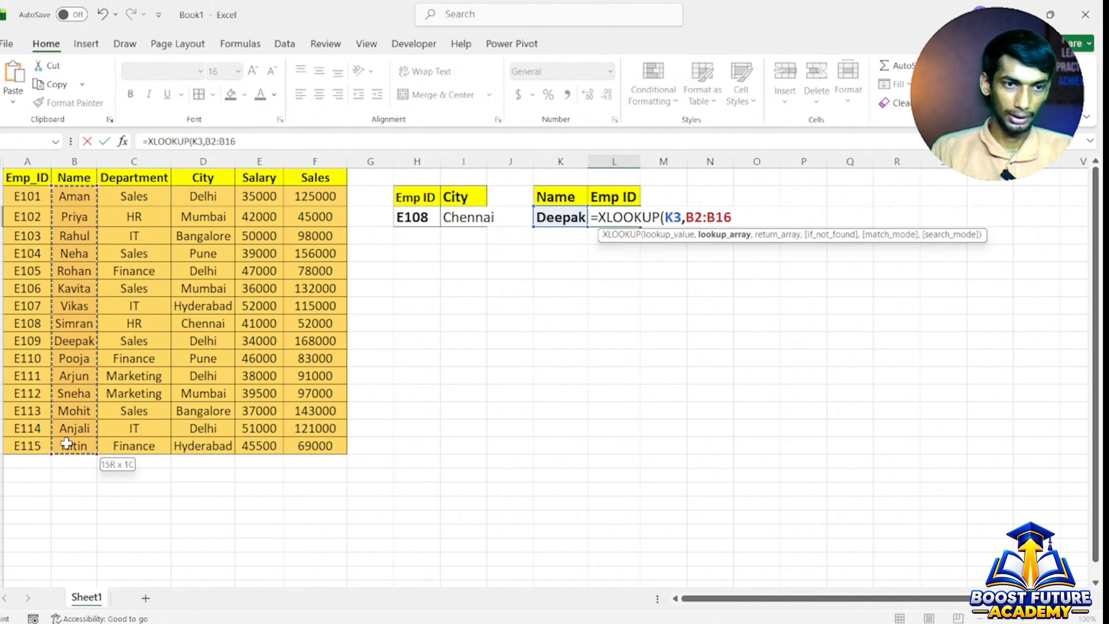
{"action": "type", "text": "."}
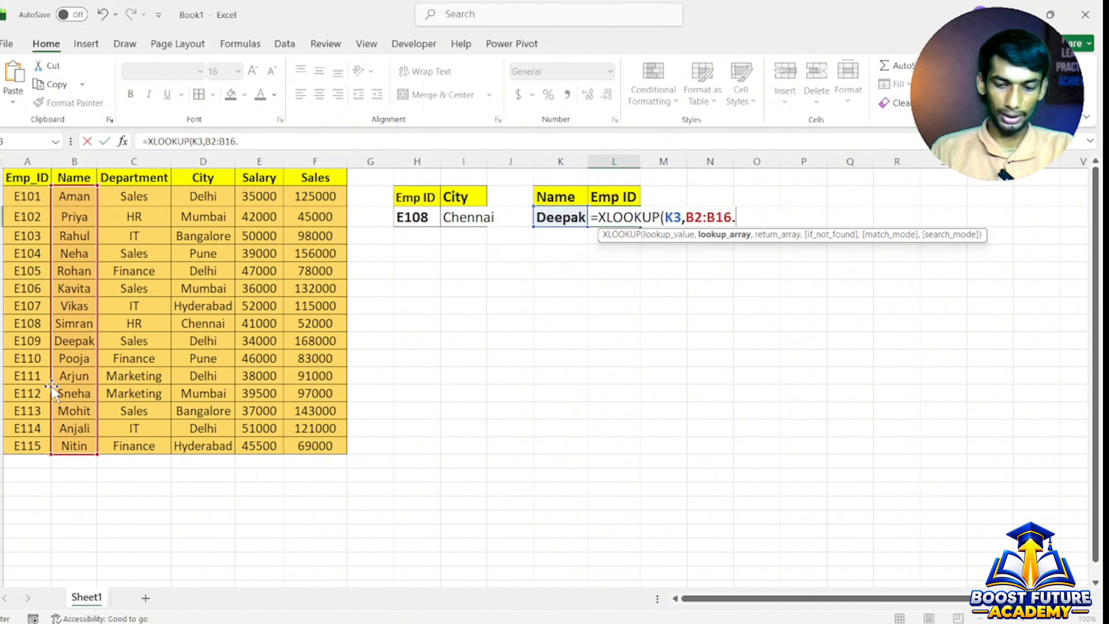
{"action": "key", "text": "BackSpace"}
{"action": "type", "text": ","}
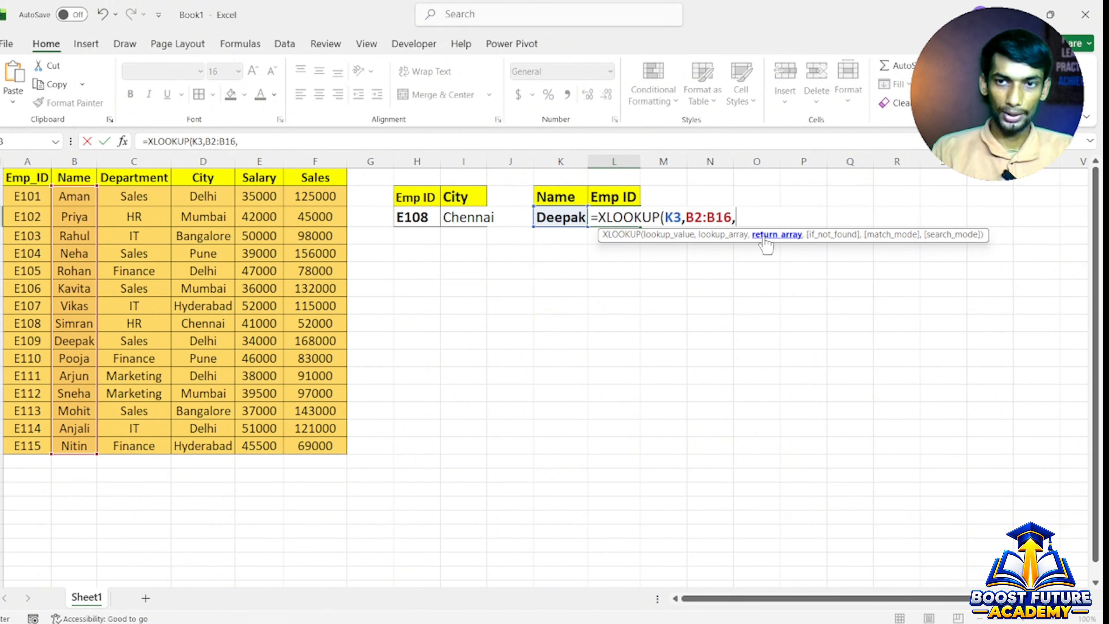
{"action": "left_click", "coordinate": [25, 196]}
{"action": "left_click_drag", "start_coordinate": [26, 196], "coordinate": [28, 442]}
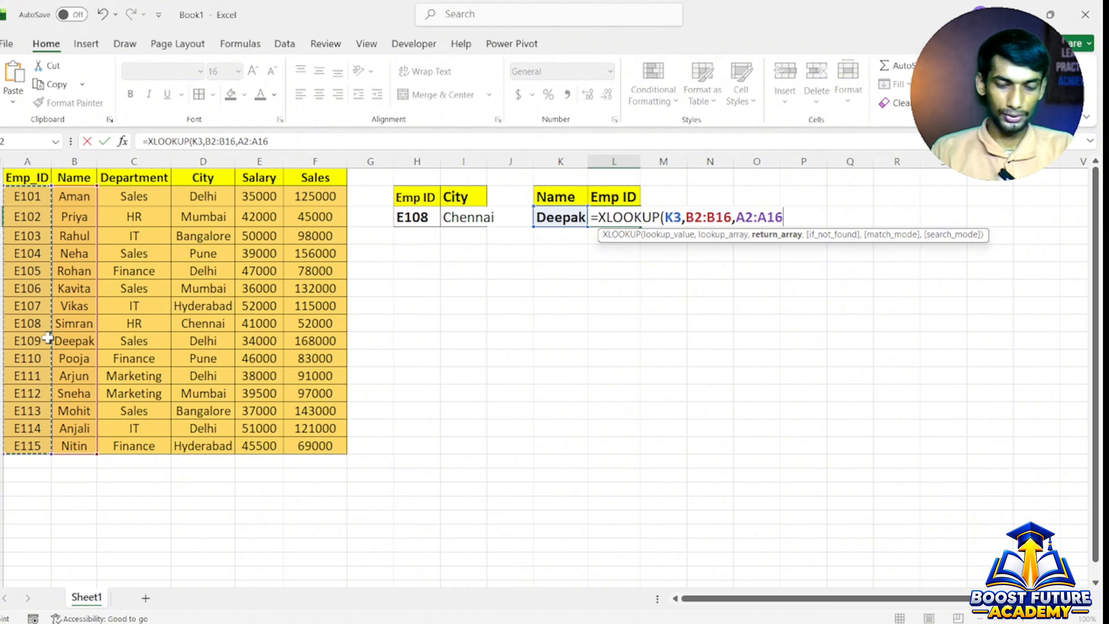
{"action": "type", "text": ","}
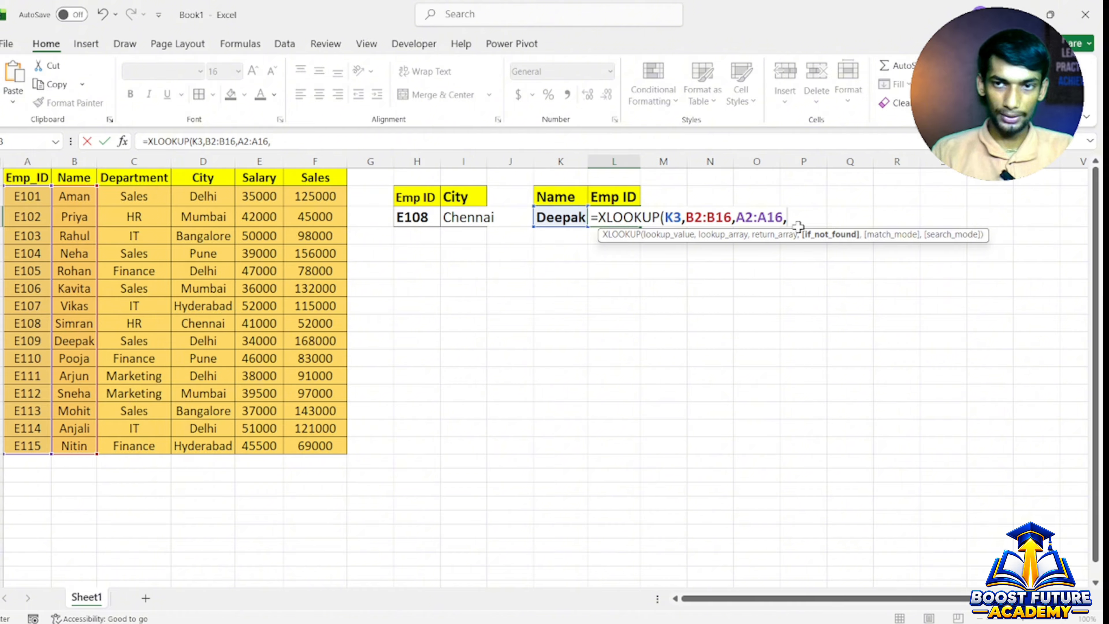
- Complete the XLOOKUP with "Error" as the if-not-found text and 0 for exact match, and enter it
{"action": "type", "text": "\""}
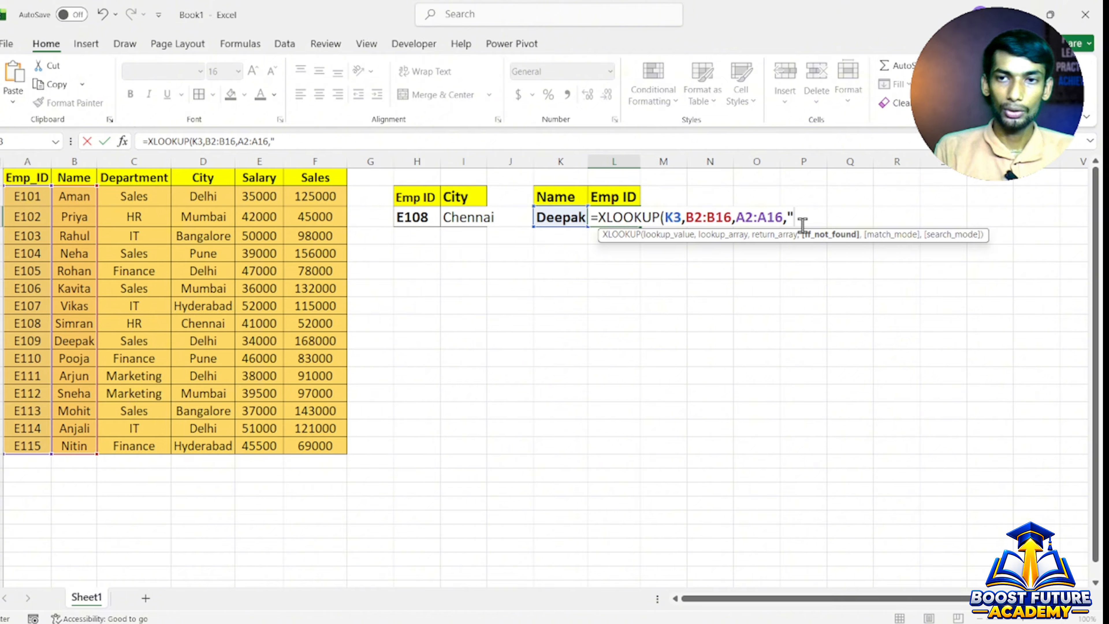
{"action": "type", "text": "Er"}
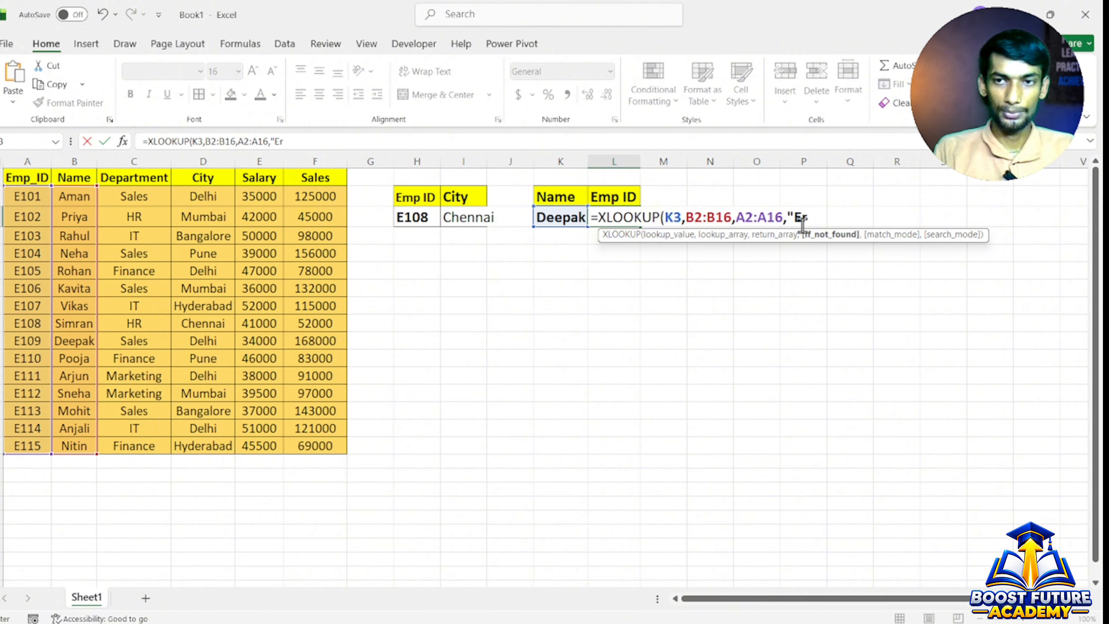
{"action": "type", "text": "ror\""}
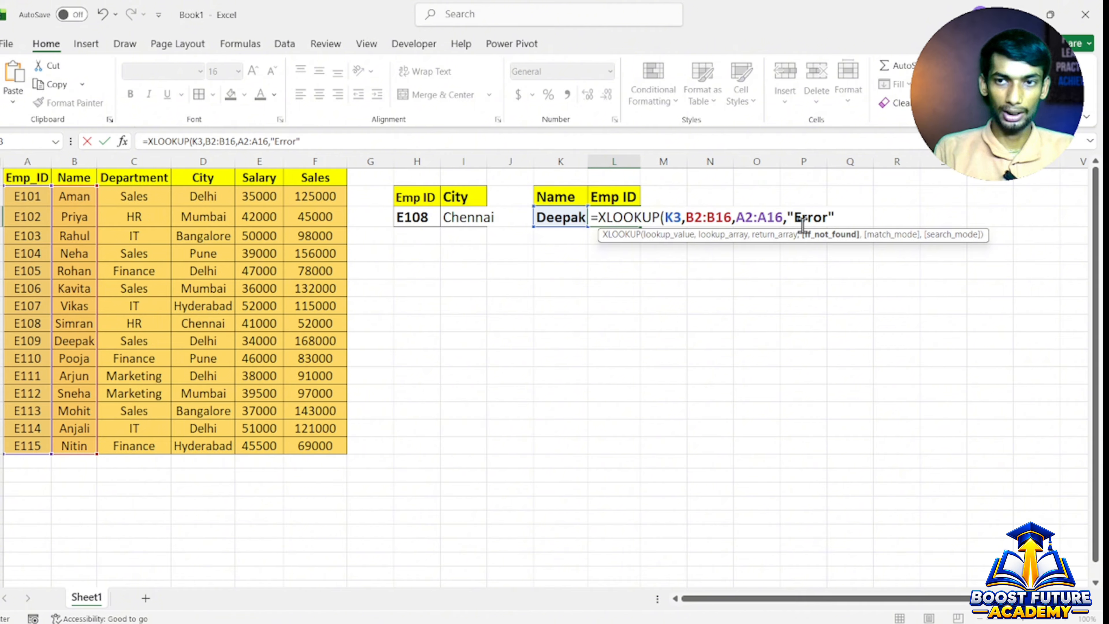
{"action": "type", "text": ","}
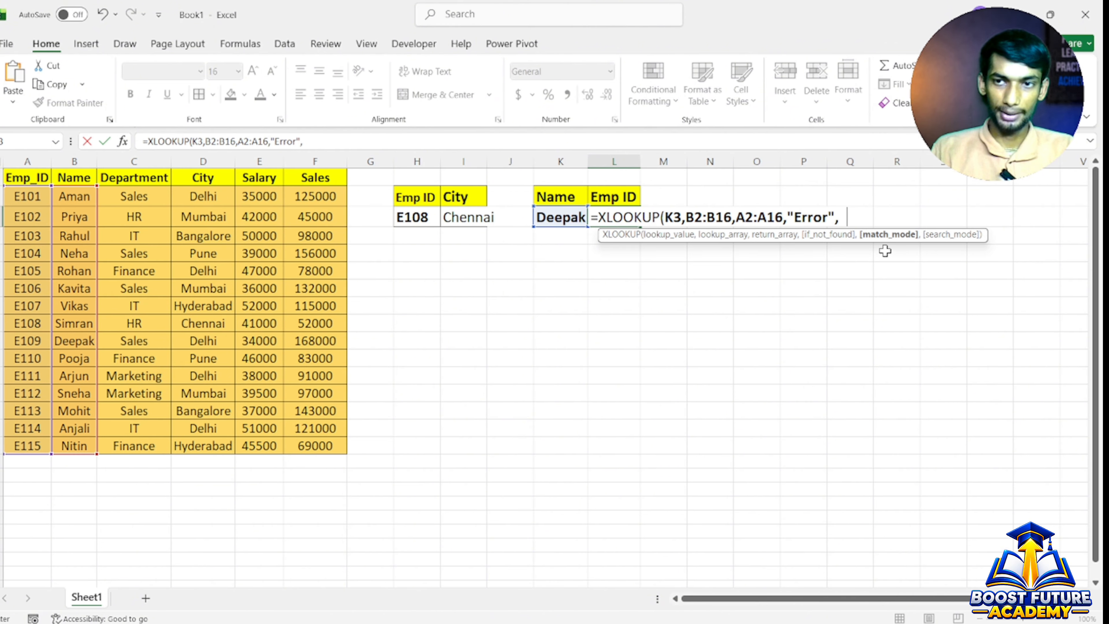
{"action": "double_click", "coordinate": [886, 252]}
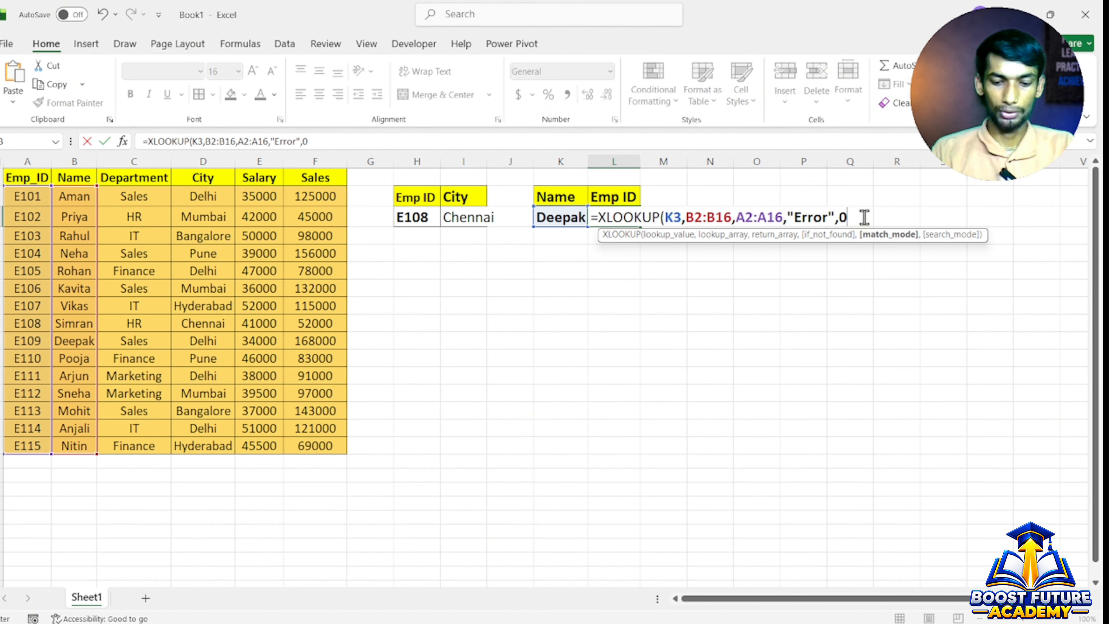
{"action": "key", "text": "Return"}
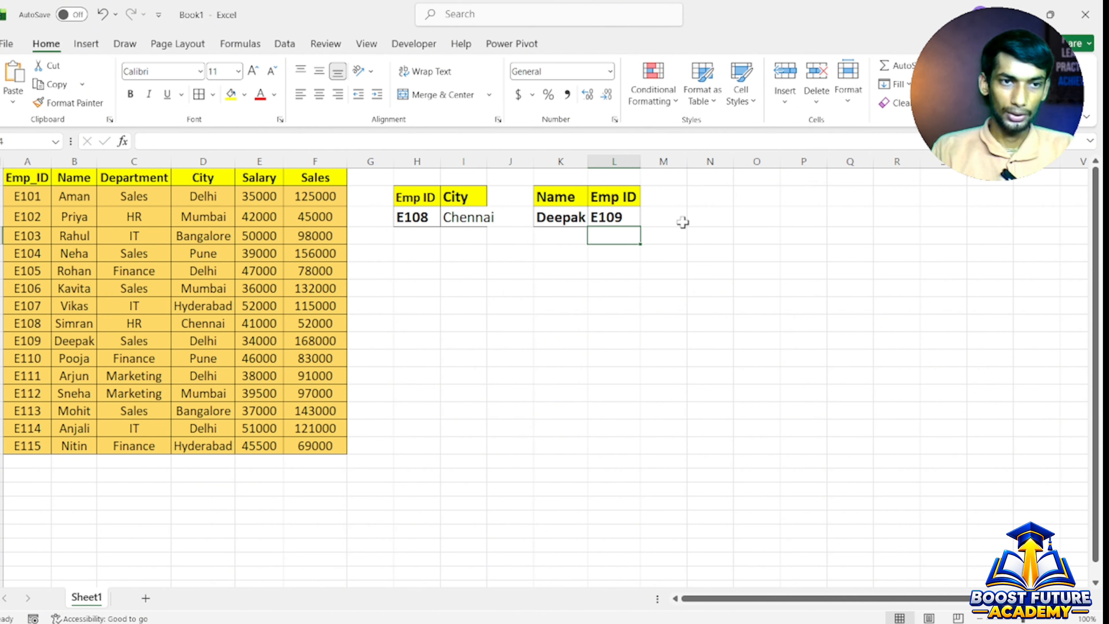
- Check the name and Emp_ID in row 10 of the source table against the XLOOKUP result in L3
{"action": "left_click", "coordinate": [70, 344]}
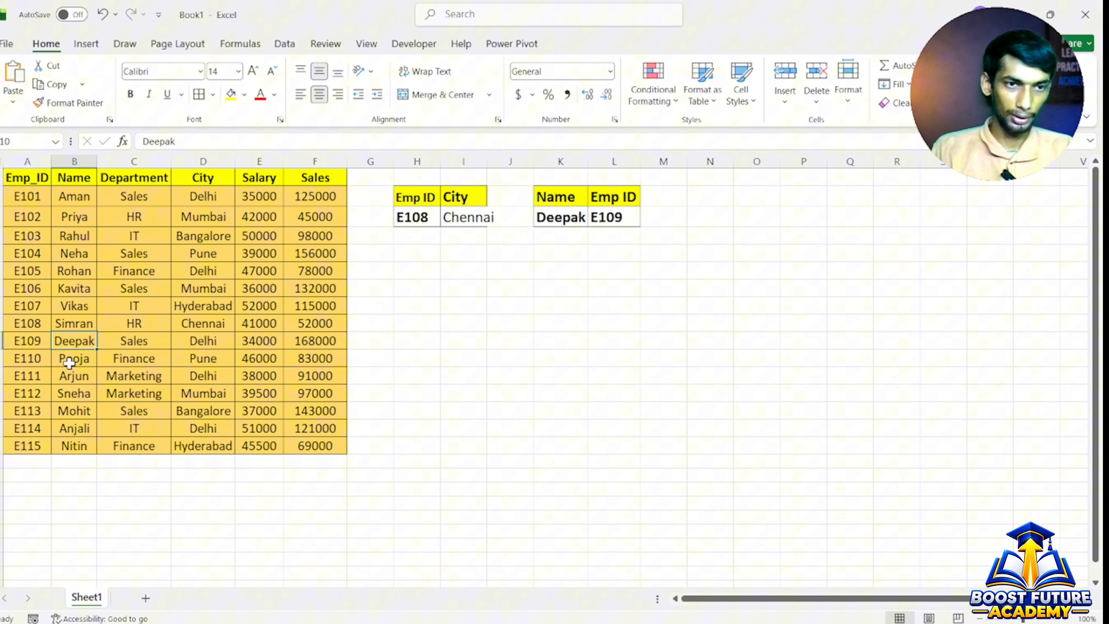
{"action": "left_click", "coordinate": [36, 345]}
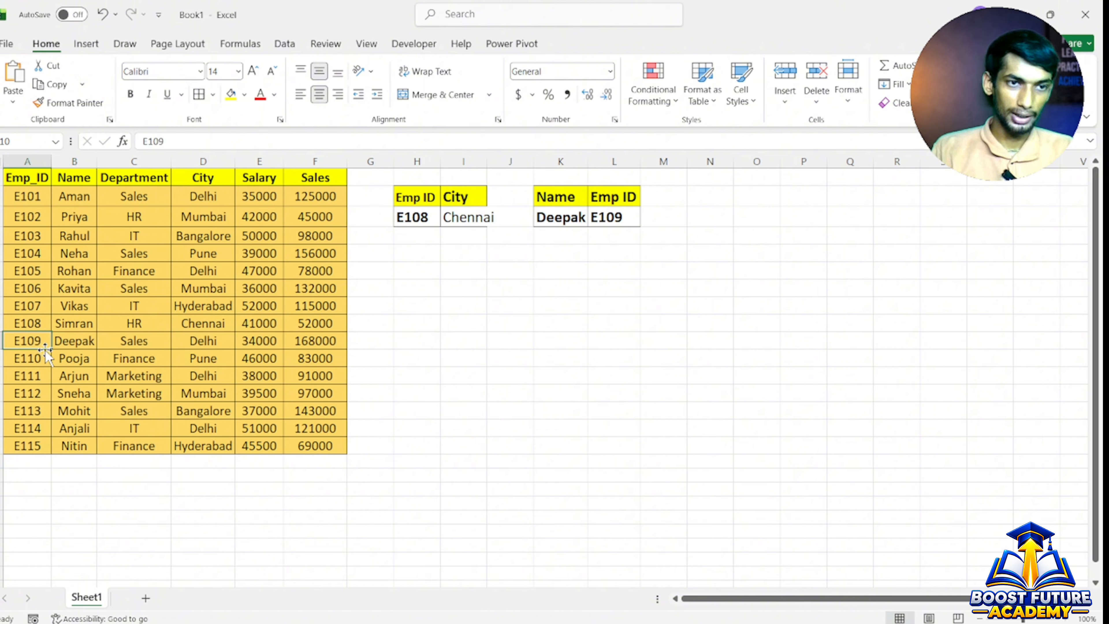
{"action": "left_click", "coordinate": [620, 221]}
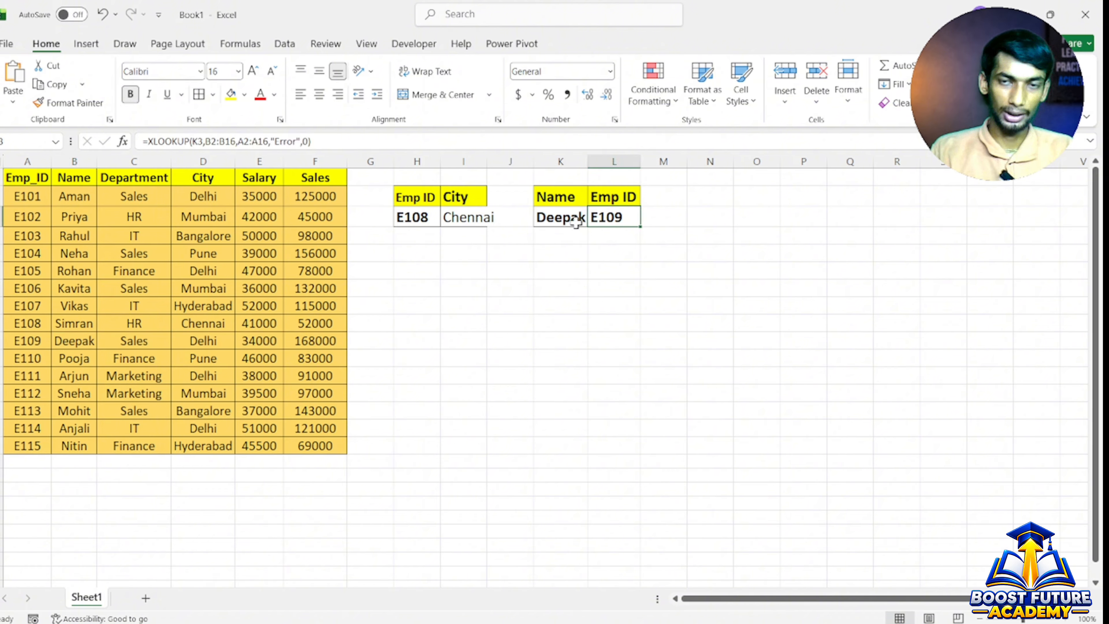
{"action": "left_click", "coordinate": [693, 214]}
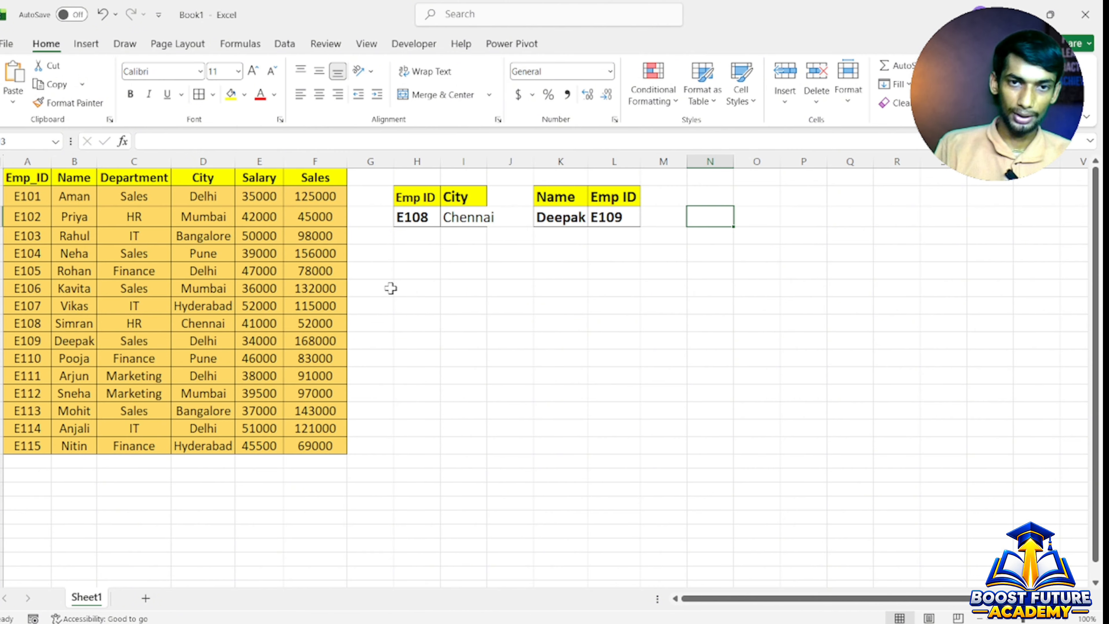
- Look through the Department column's values in the source table as possible filter criteria
{"action": "left_click", "coordinate": [398, 274]}
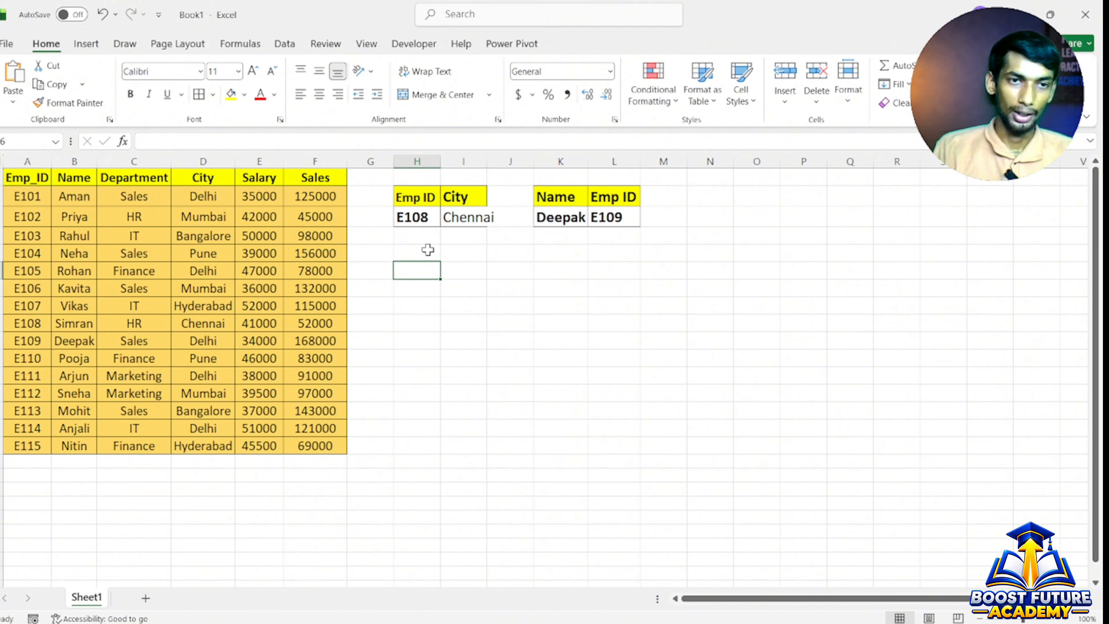
{"action": "left_click", "coordinate": [403, 298]}
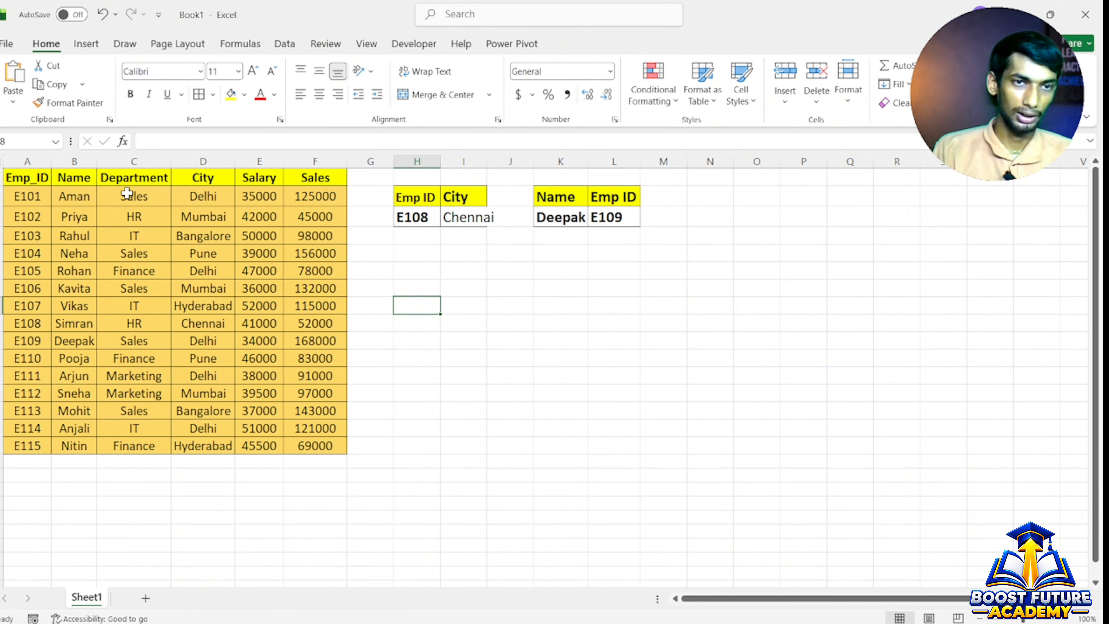
{"action": "left_click", "coordinate": [137, 197]}
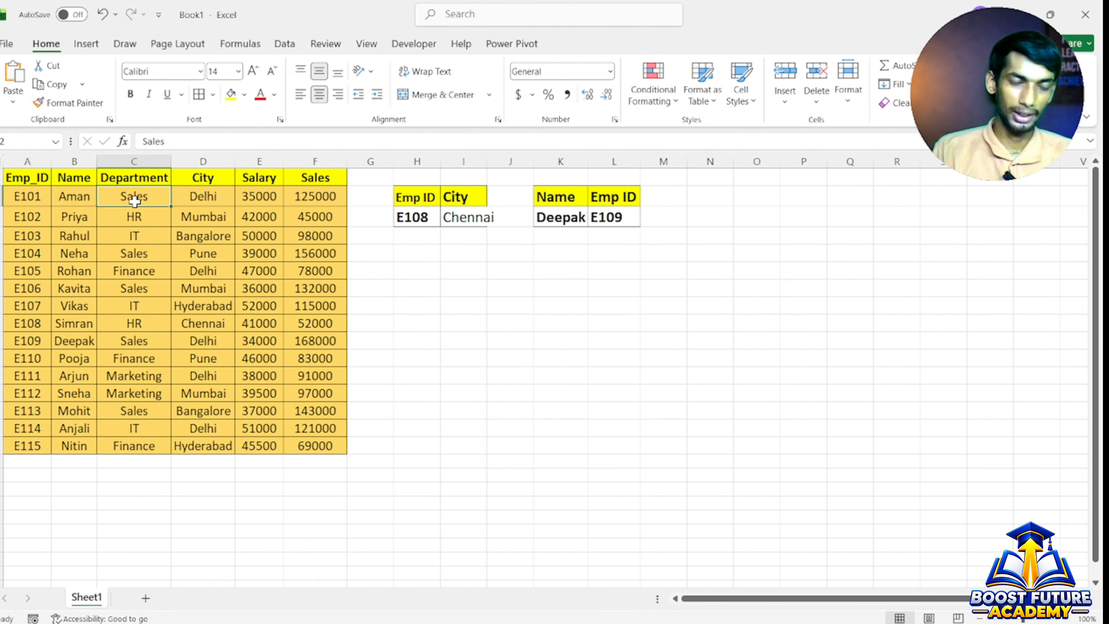
{"action": "left_click", "coordinate": [132, 220]}
{"action": "left_click", "coordinate": [133, 243]}
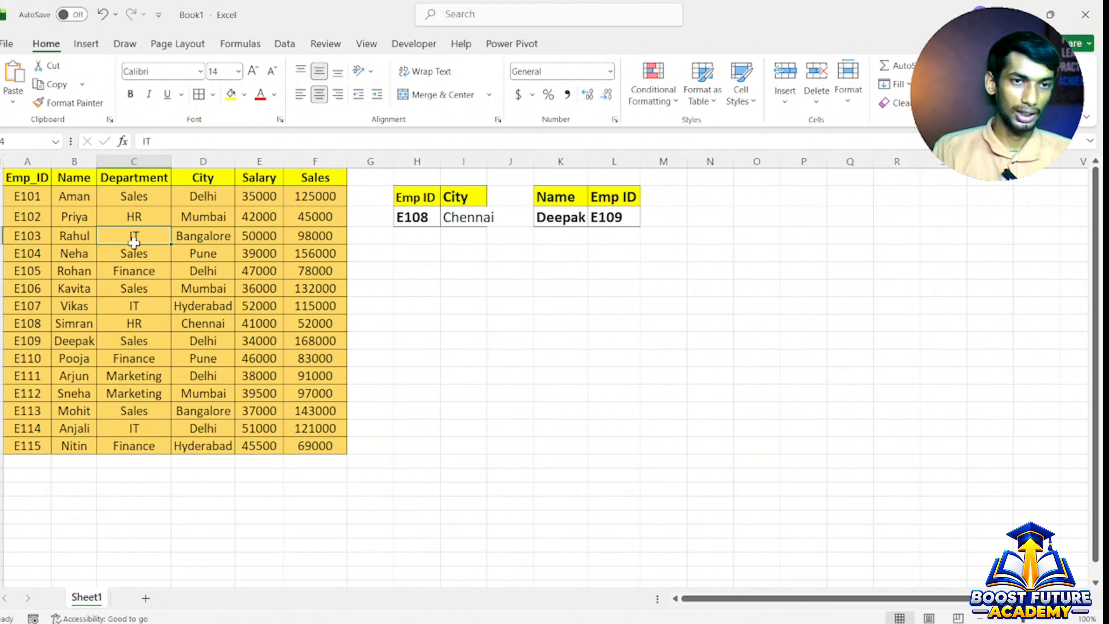
{"action": "left_click", "coordinate": [139, 272]}
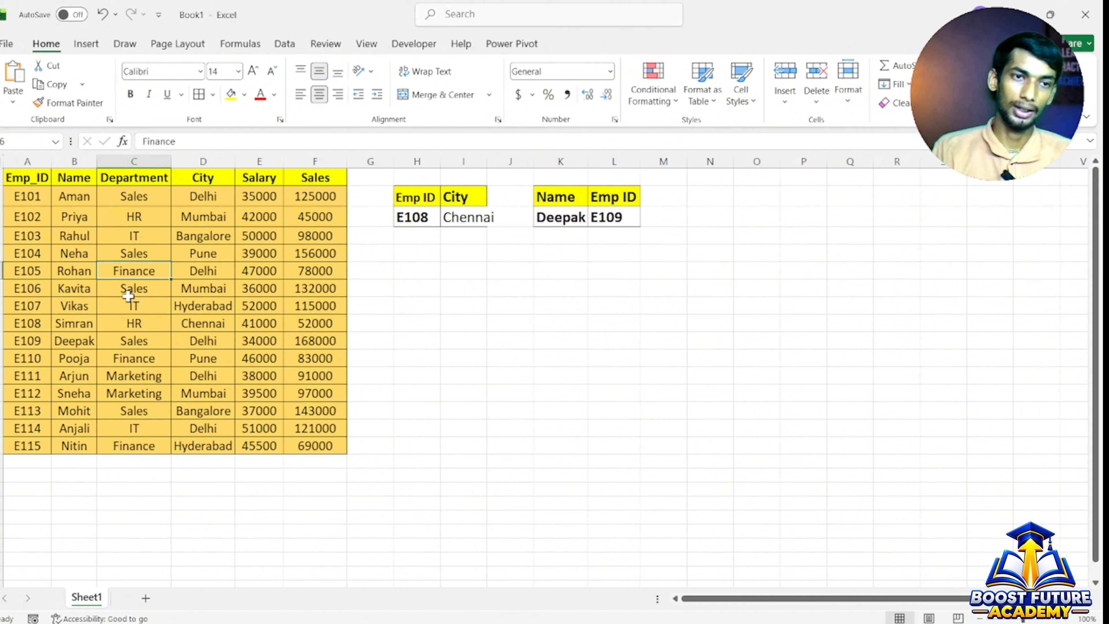
- Start a FILTER formula in H5 with A2:F16 as the array
{"action": "left_click", "coordinate": [413, 268]}
{"action": "left_click", "coordinate": [416, 252]}
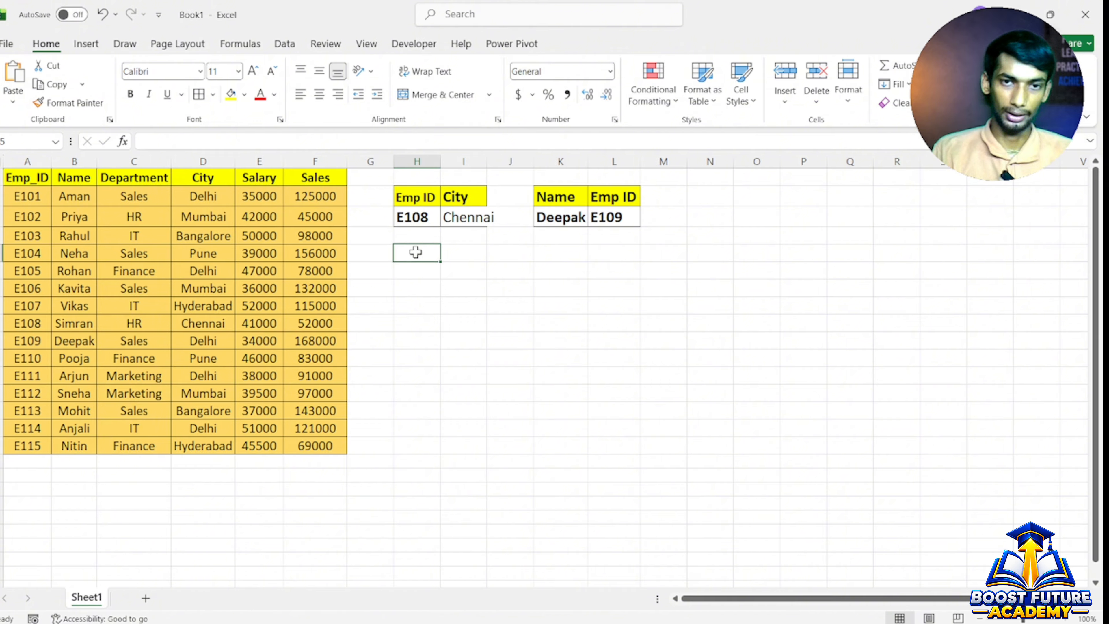
{"action": "type", "text": "="}
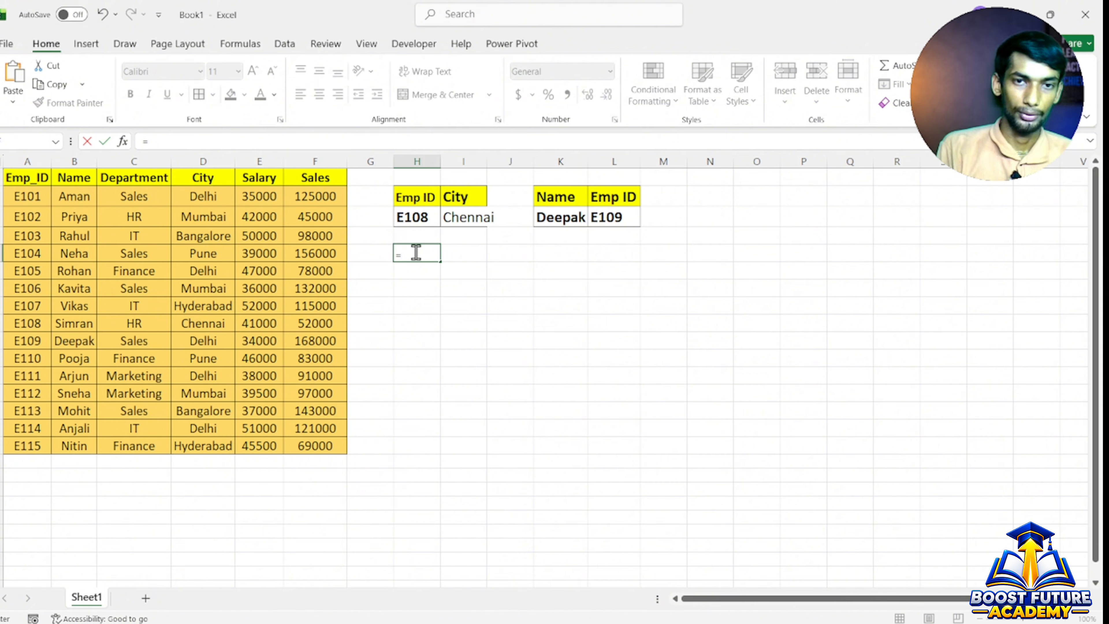
{"action": "type", "text": "fil"}
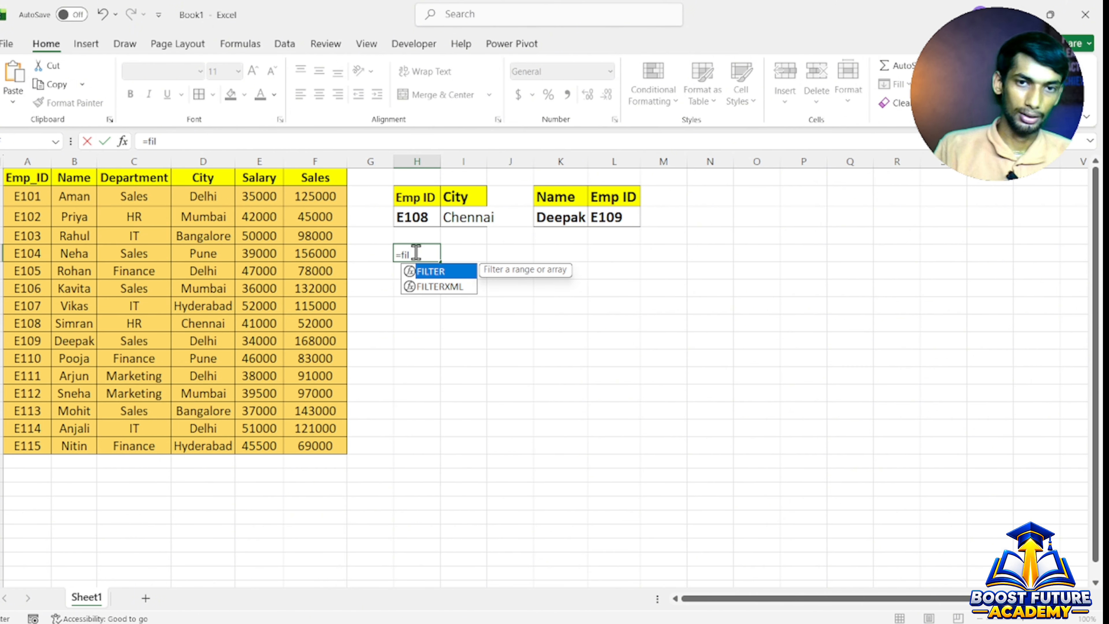
{"action": "double_click", "coordinate": [432, 277]}
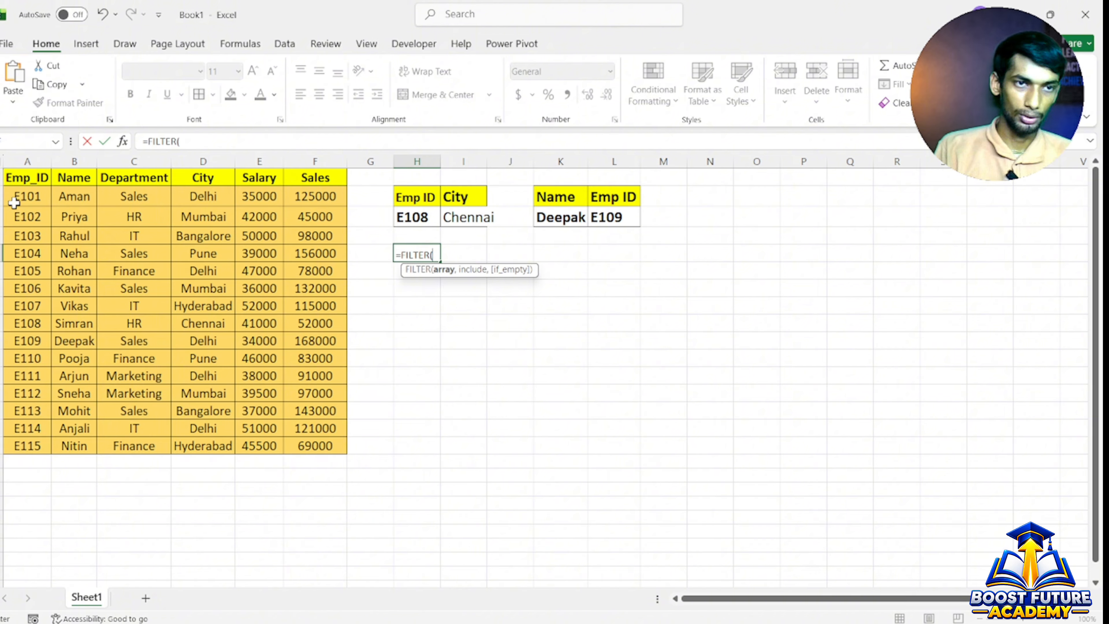
{"action": "left_click_drag", "start_coordinate": [16, 199], "coordinate": [321, 444]}
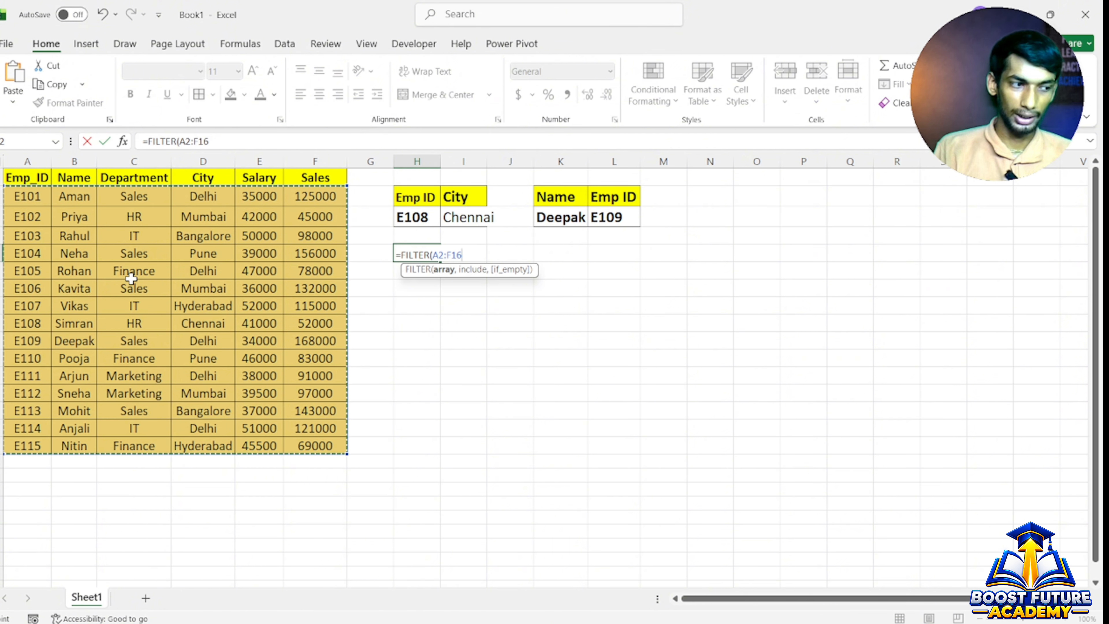
{"action": "type", "text": ","}
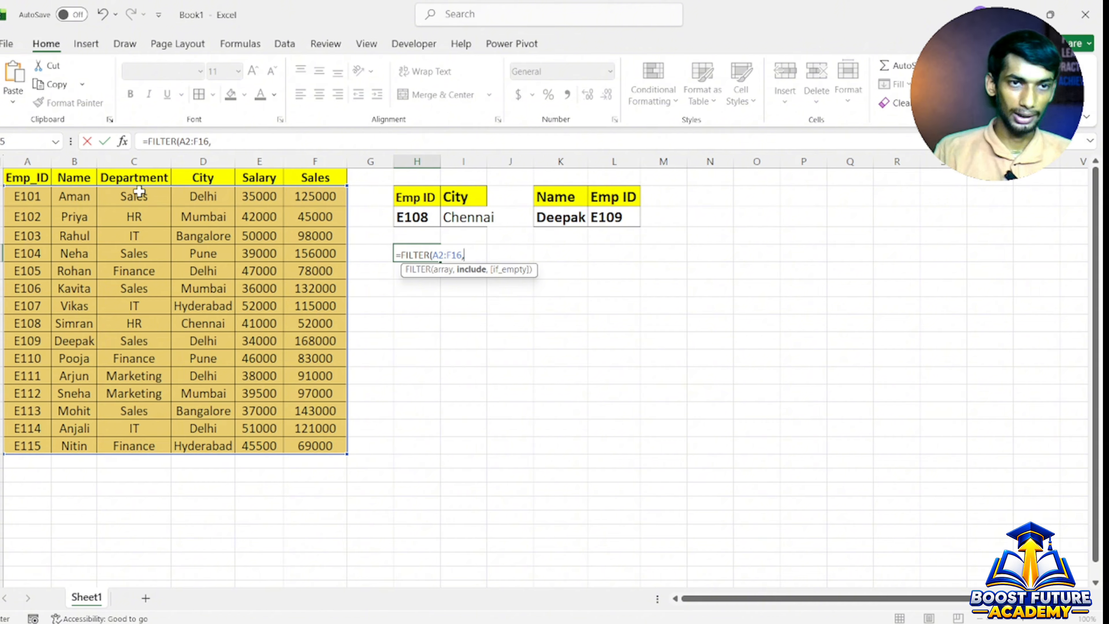
- Complete the FILTER formula with the condition C2:C16="Sales" and 0 as the if-empty value, and enter it
{"action": "left_click_drag", "start_coordinate": [148, 204], "coordinate": [129, 443]}
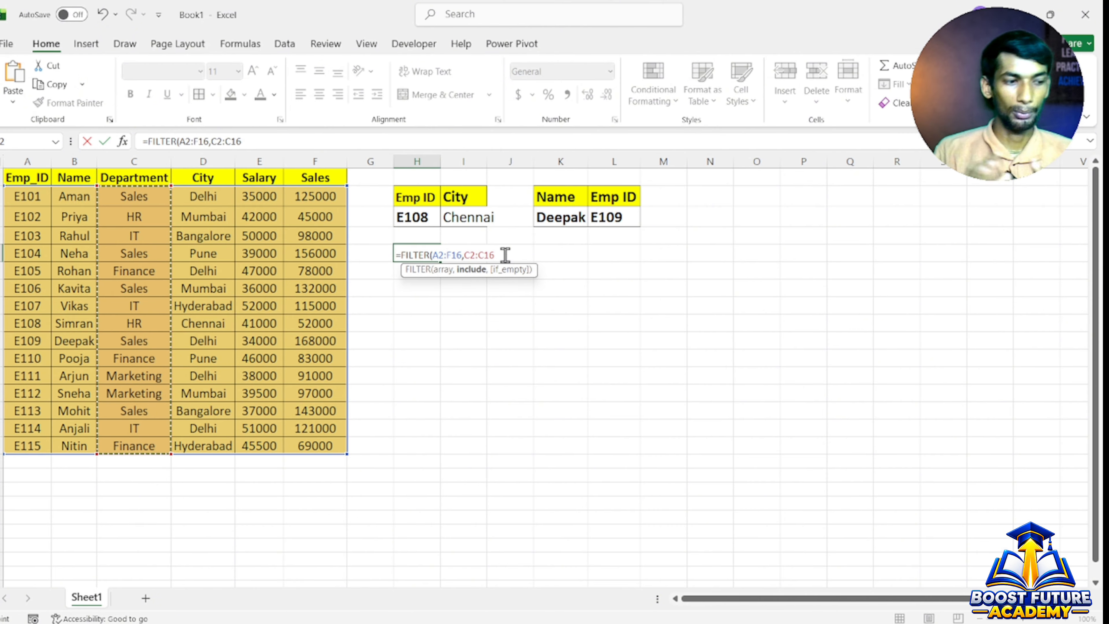
{"action": "type", "text": "=\"Sales"}
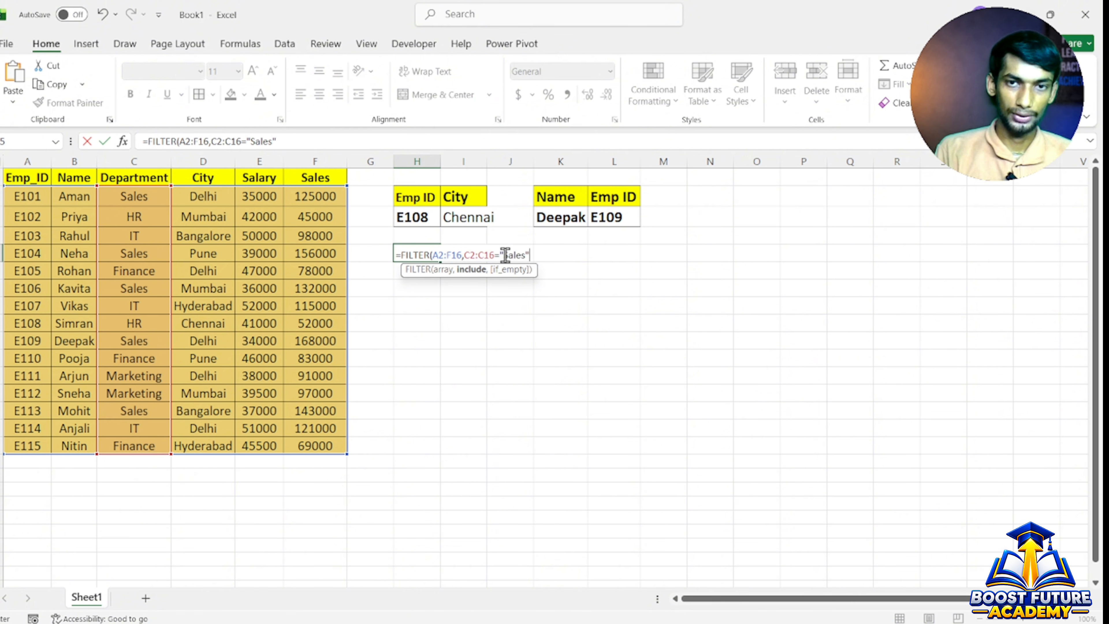
{"action": "type", "text": ",0"}
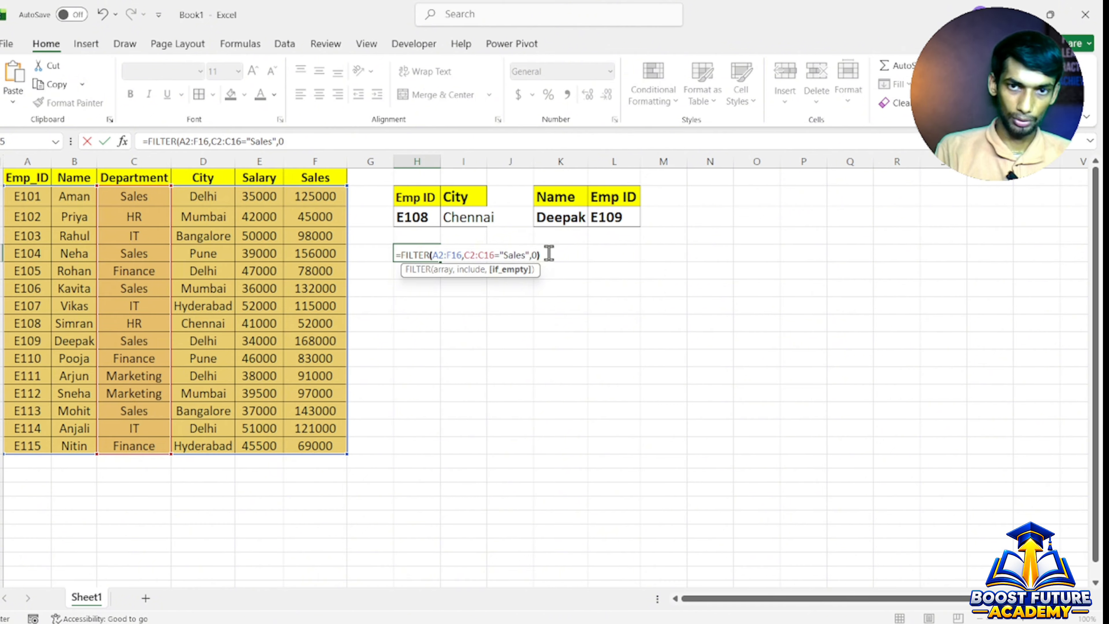
{"action": "key", "text": "Return"}
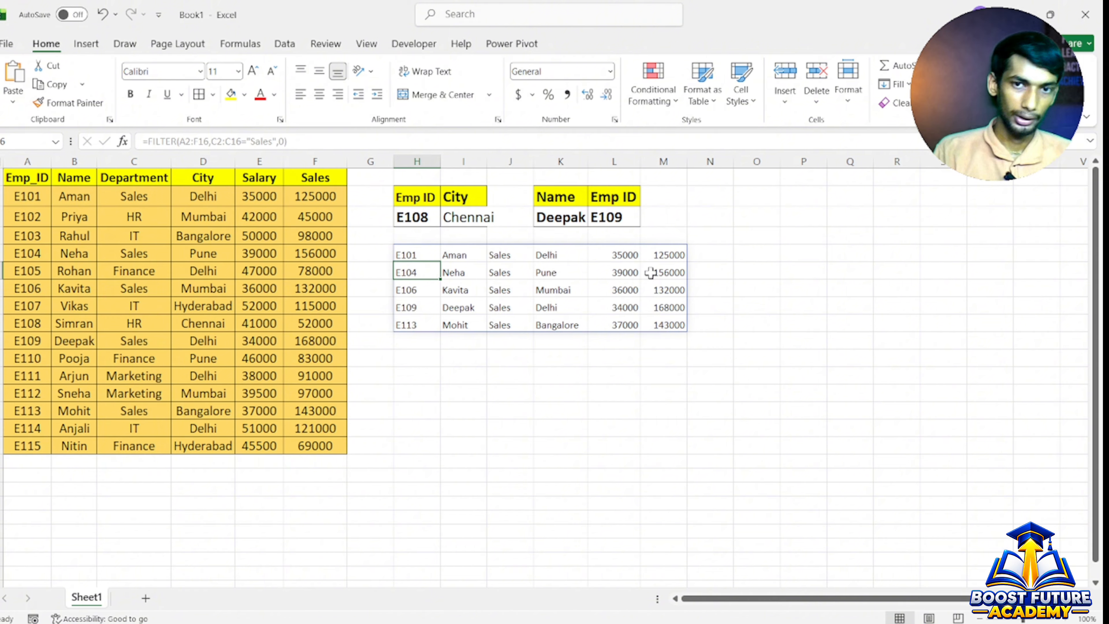
- Check the department values in J5:J9 of the FILTER results
{"action": "left_click", "coordinate": [498, 313]}
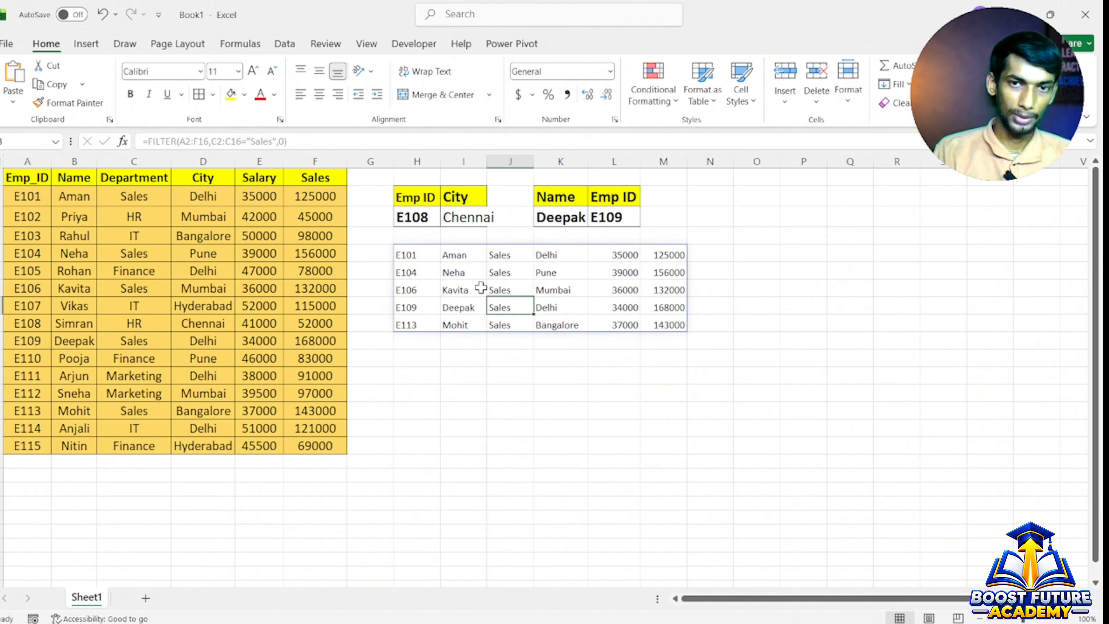
{"action": "left_click", "coordinate": [406, 255]}
{"action": "left_click_drag", "start_coordinate": [498, 256], "coordinate": [501, 325]}
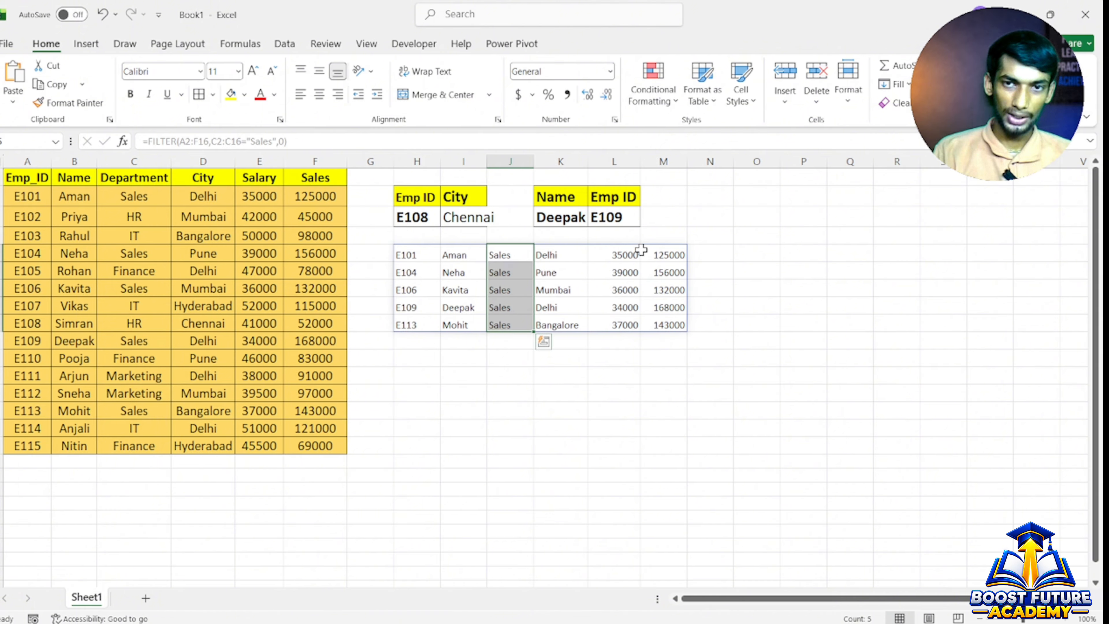
- Enter a FILTER formula in H11 on A2:F16 with the condition D2:D16="Delhi" and 0 as the if-empty value
{"action": "left_click", "coordinate": [414, 357]}
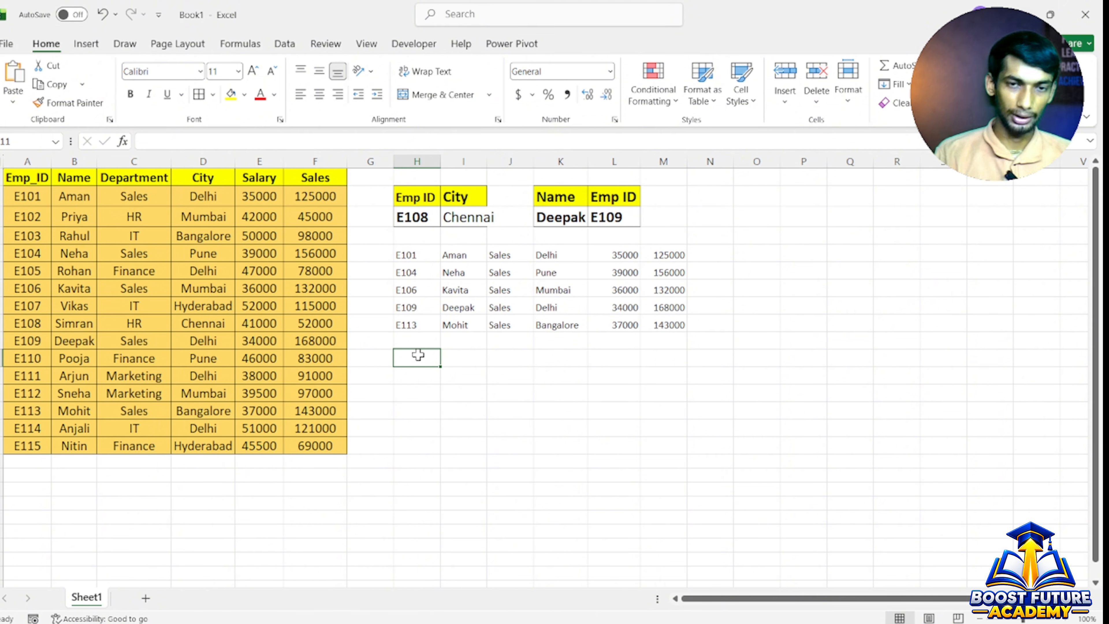
{"action": "type", "text": "=f"}
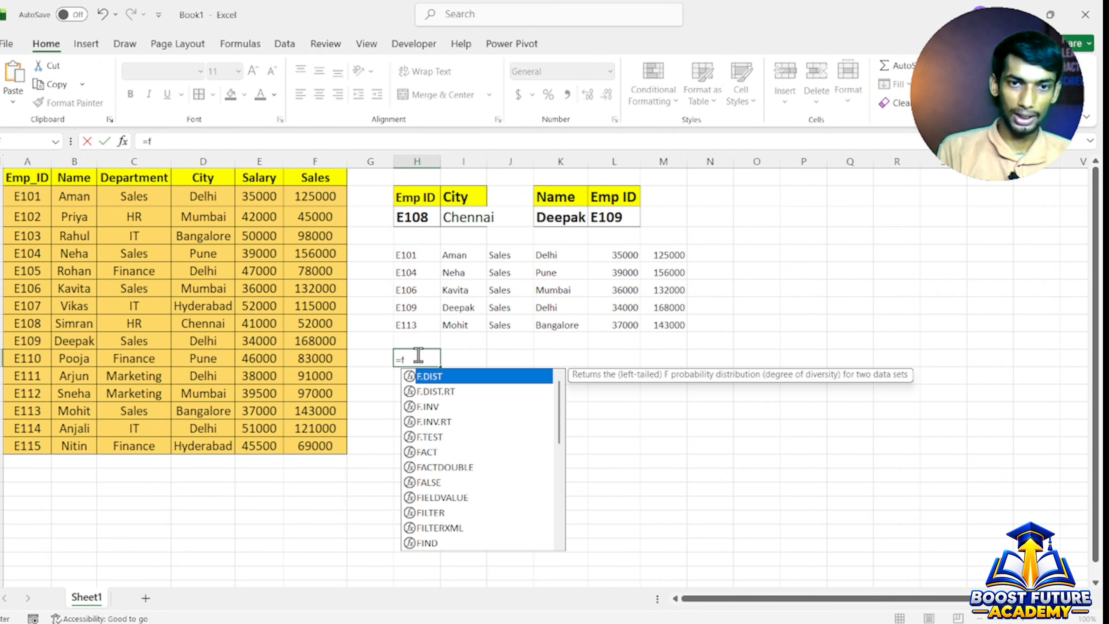
{"action": "type", "text": "ile"}
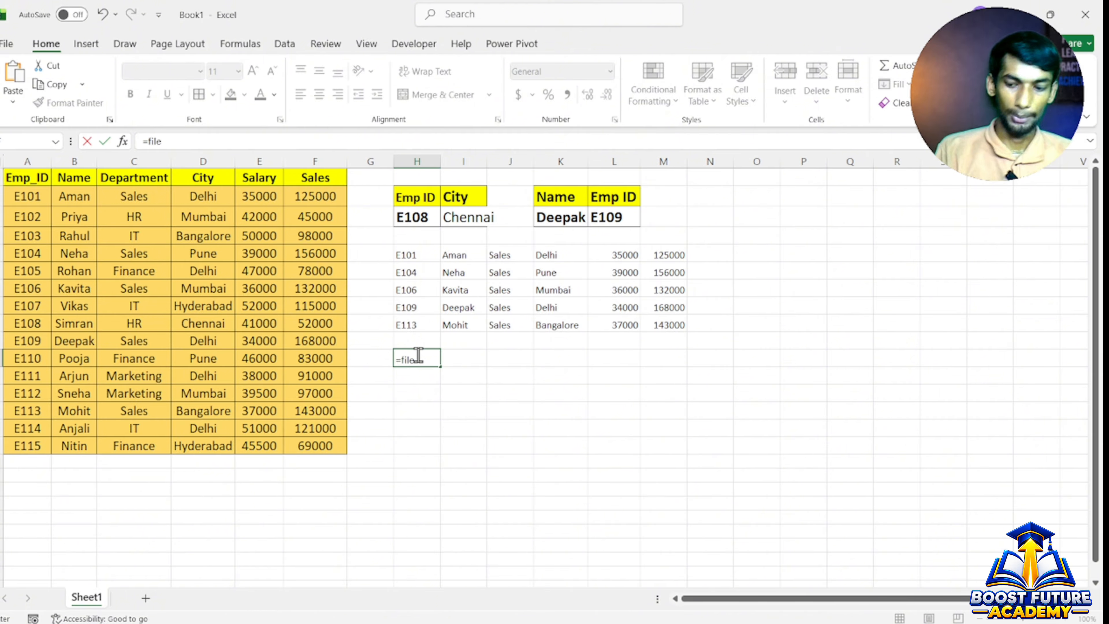
{"action": "key", "text": "BackSpace"}
{"action": "key", "text": "Tab"}
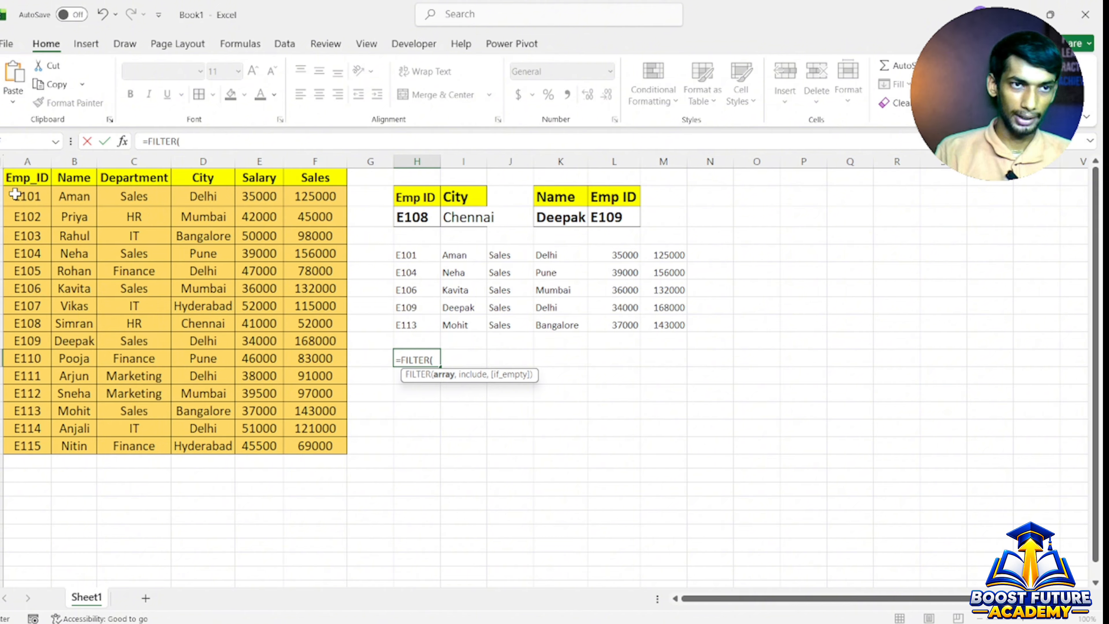
{"action": "left_click_drag", "start_coordinate": [15, 194], "coordinate": [319, 438]}
{"action": "type", "text": ","}
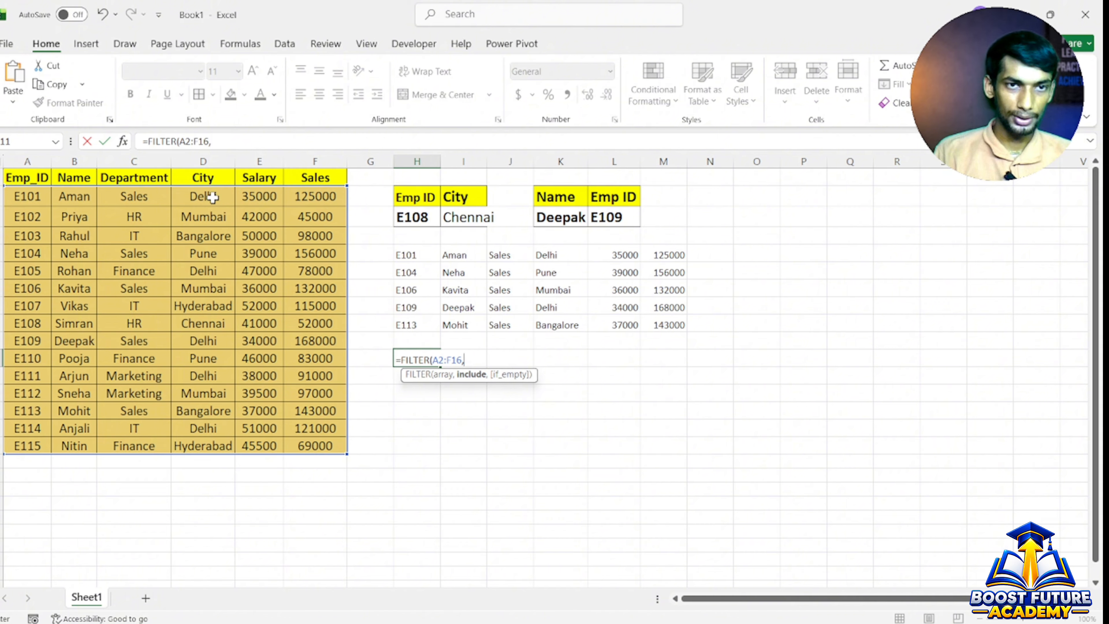
{"action": "left_click_drag", "start_coordinate": [212, 197], "coordinate": [208, 440]}
{"action": "type", "text": "=\"Delhi"}
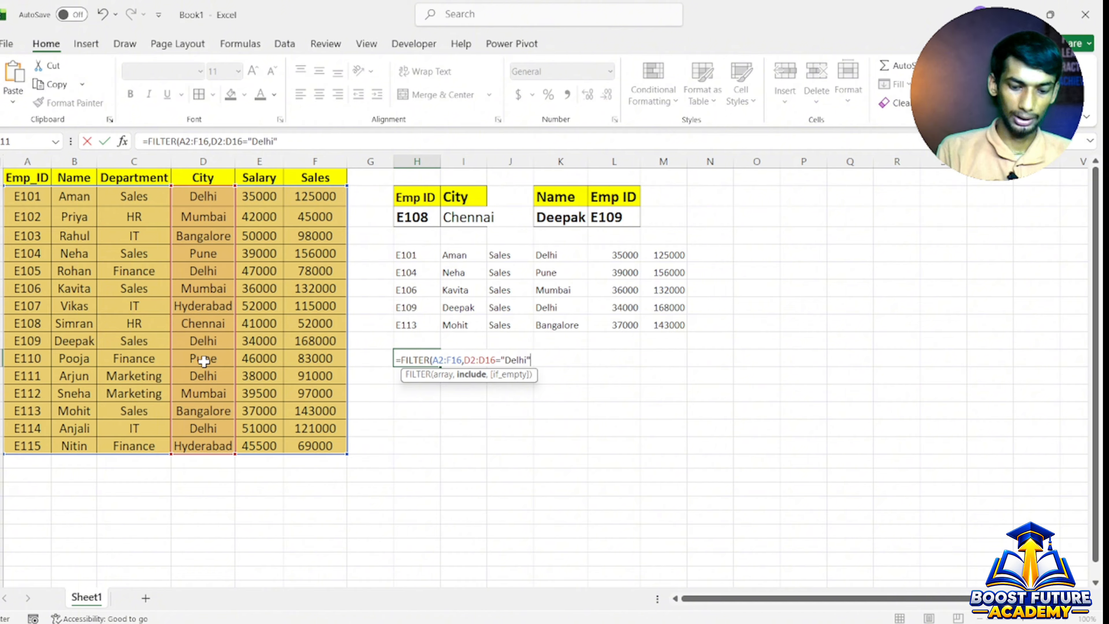
{"action": "type", "text": ","}
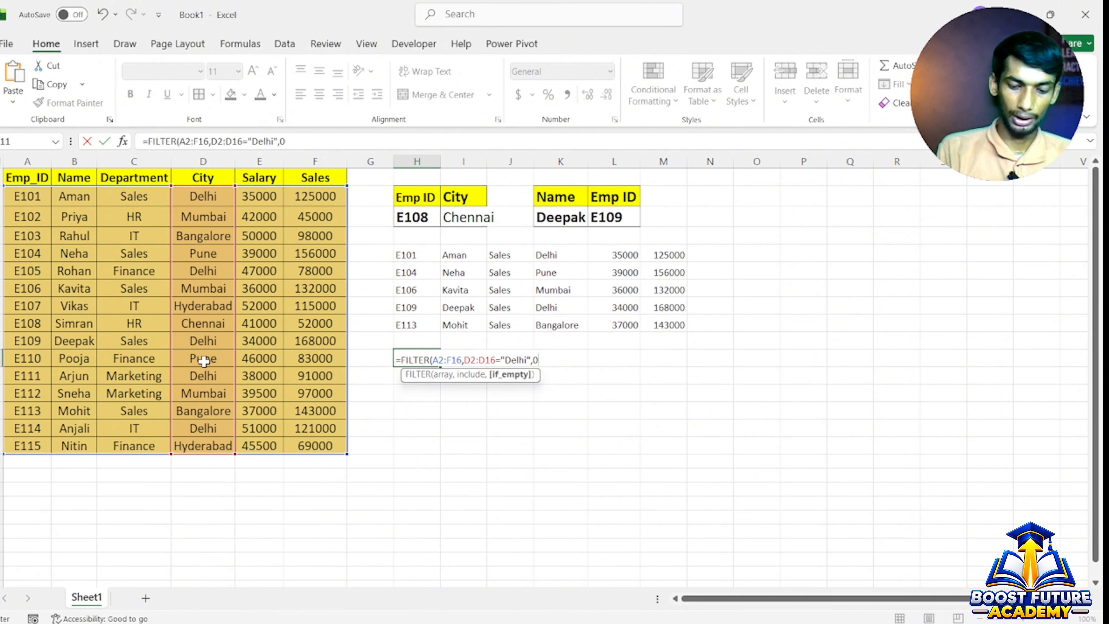
{"action": "type", "text": "0)"}
{"action": "key", "text": "Return"}
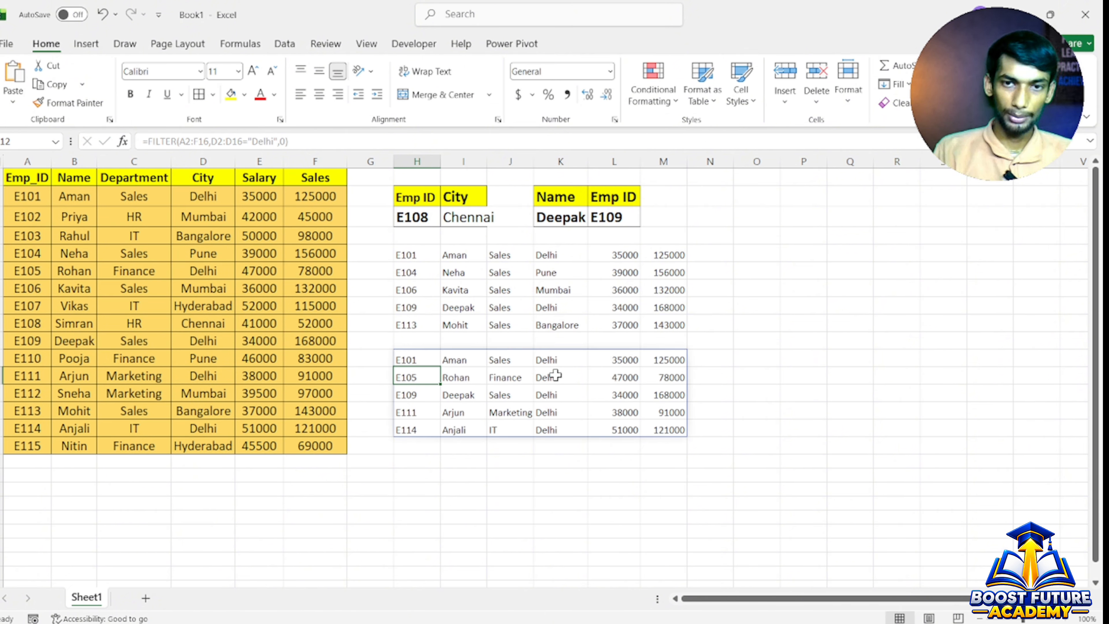
- Check the city values in K11:K15 of the second FILTER result
{"action": "left_click_drag", "start_coordinate": [557, 361], "coordinate": [552, 430]}
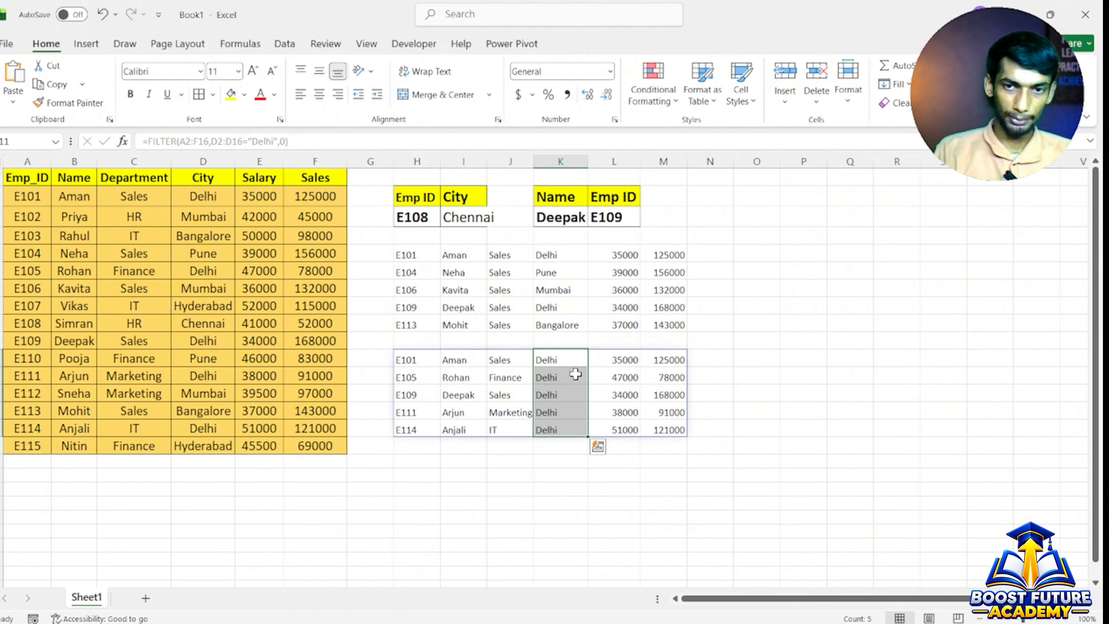
{"action": "left_click", "coordinate": [663, 394]}
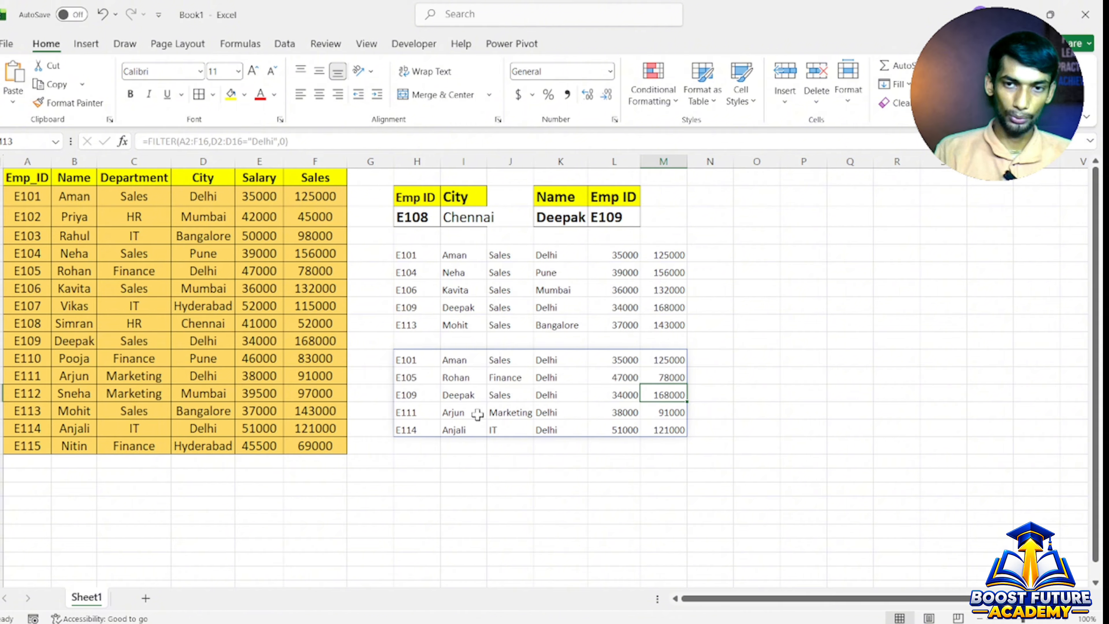
{"action": "left_click", "coordinate": [754, 194]}
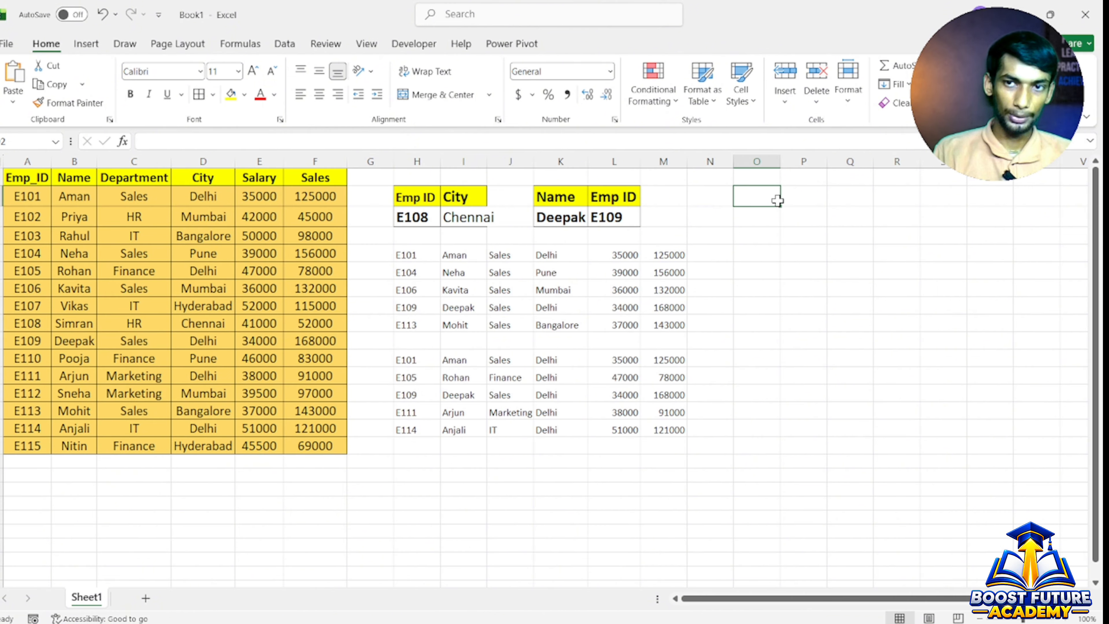
{"action": "left_click", "coordinate": [762, 177]}
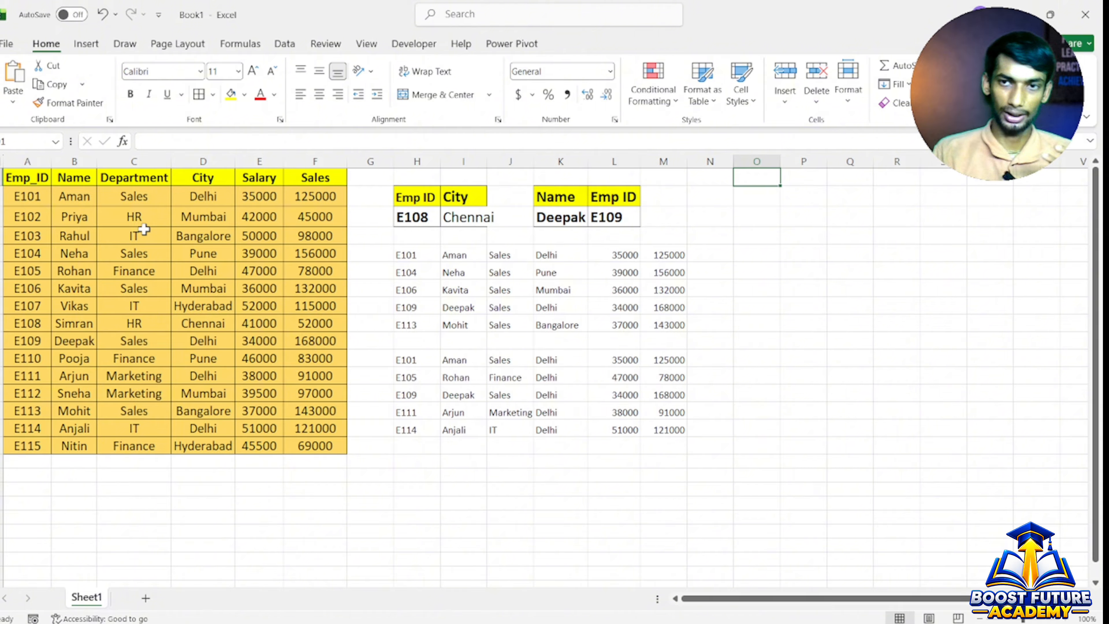
- Enter a UNIQUE formula in O2 that extracts the distinct departments from C2:C16
{"action": "left_click", "coordinate": [762, 200]}
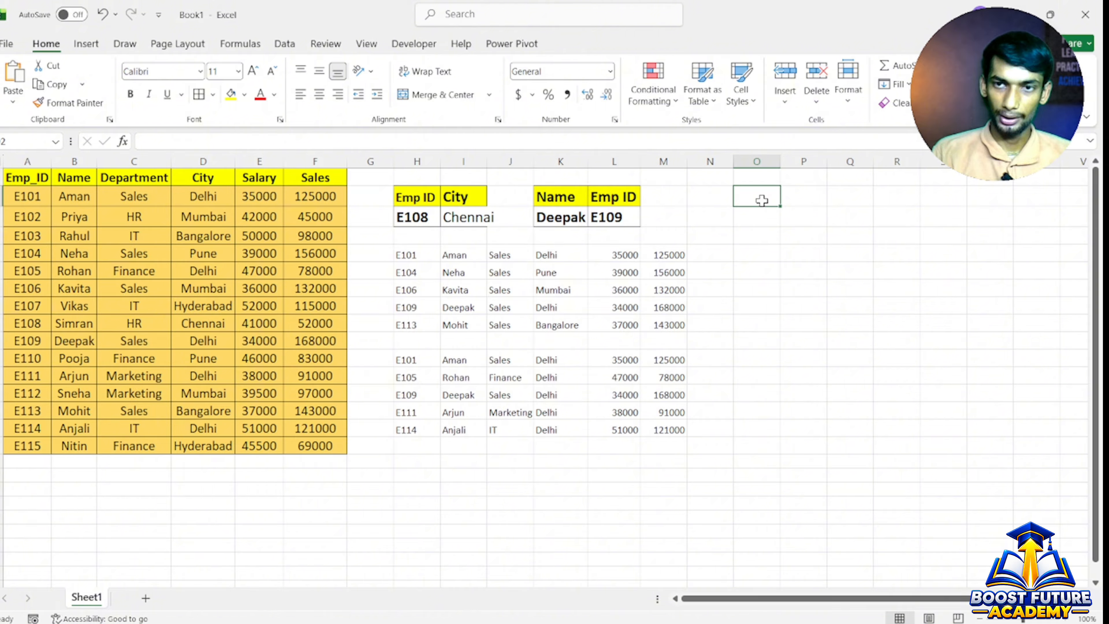
{"action": "type", "text": "="}
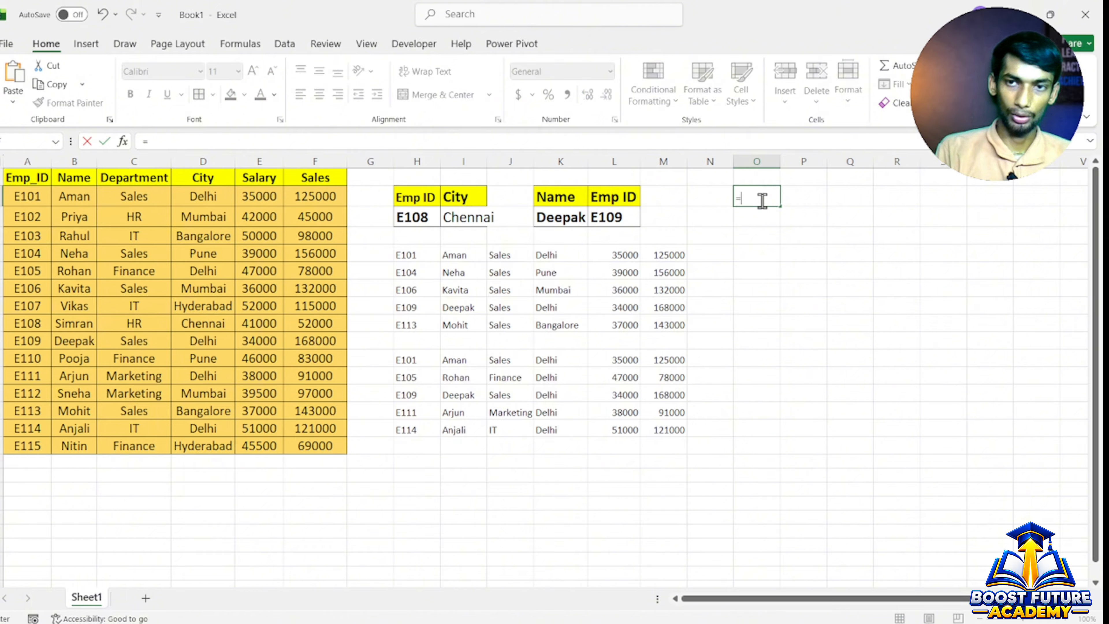
{"action": "type", "text": "uni"}
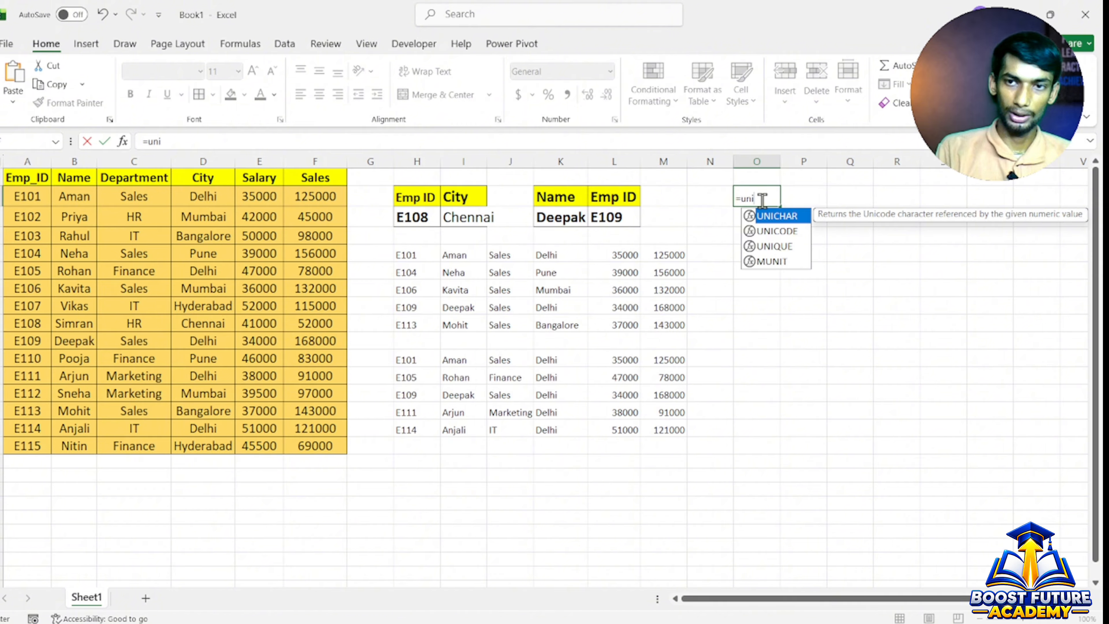
{"action": "double_click", "coordinate": [782, 246]}
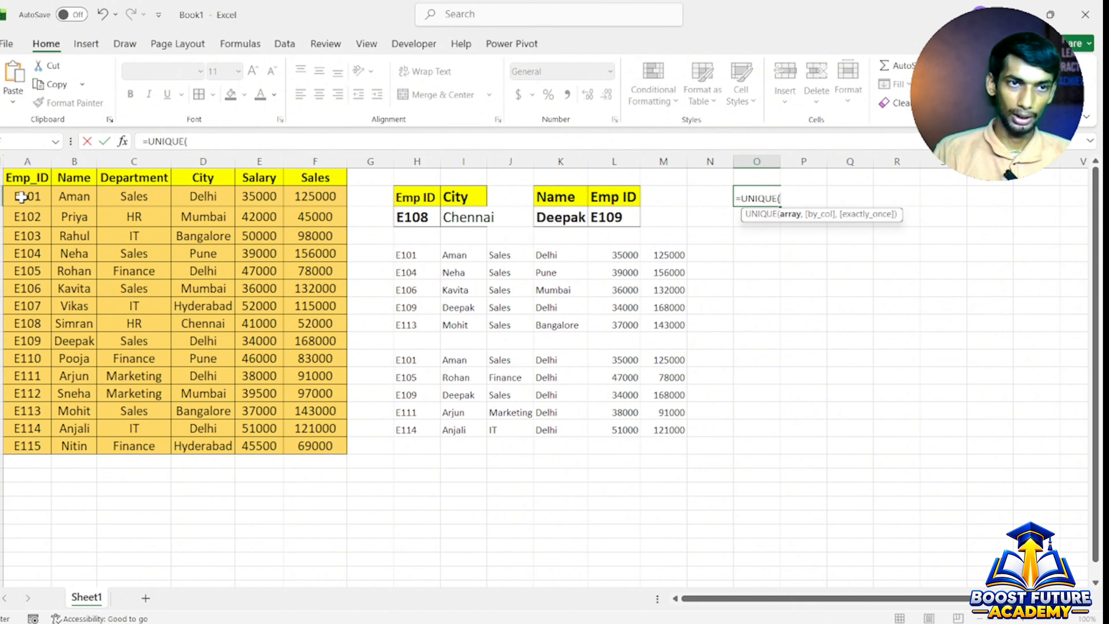
{"action": "left_click_drag", "start_coordinate": [18, 197], "coordinate": [317, 445]}
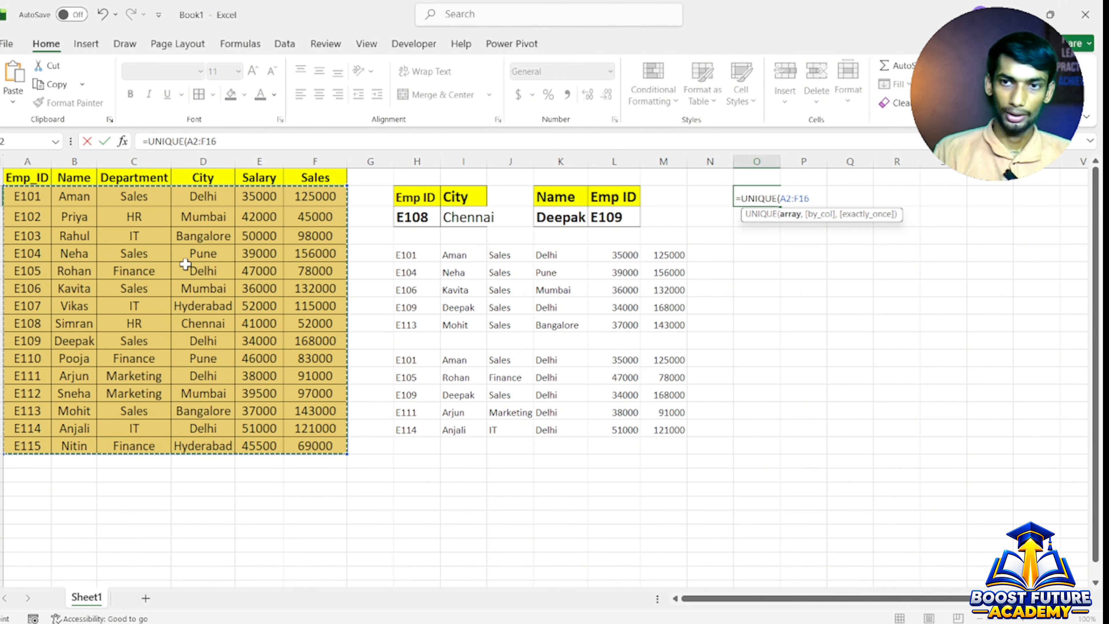
{"action": "left_click", "coordinate": [197, 238]}
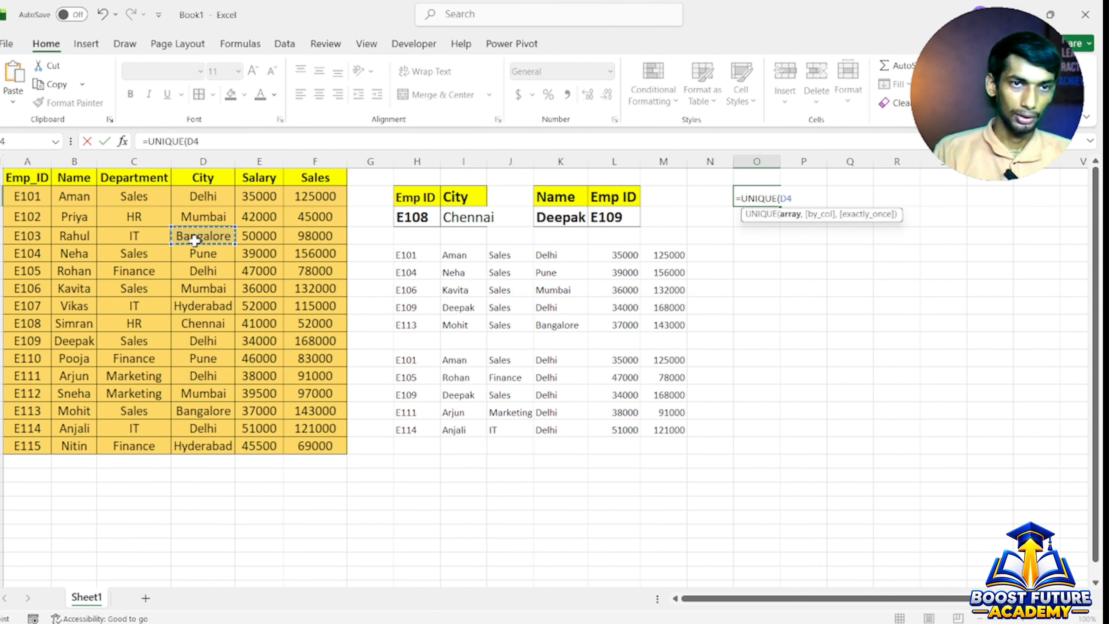
{"action": "left_click_drag", "start_coordinate": [134, 199], "coordinate": [130, 443]}
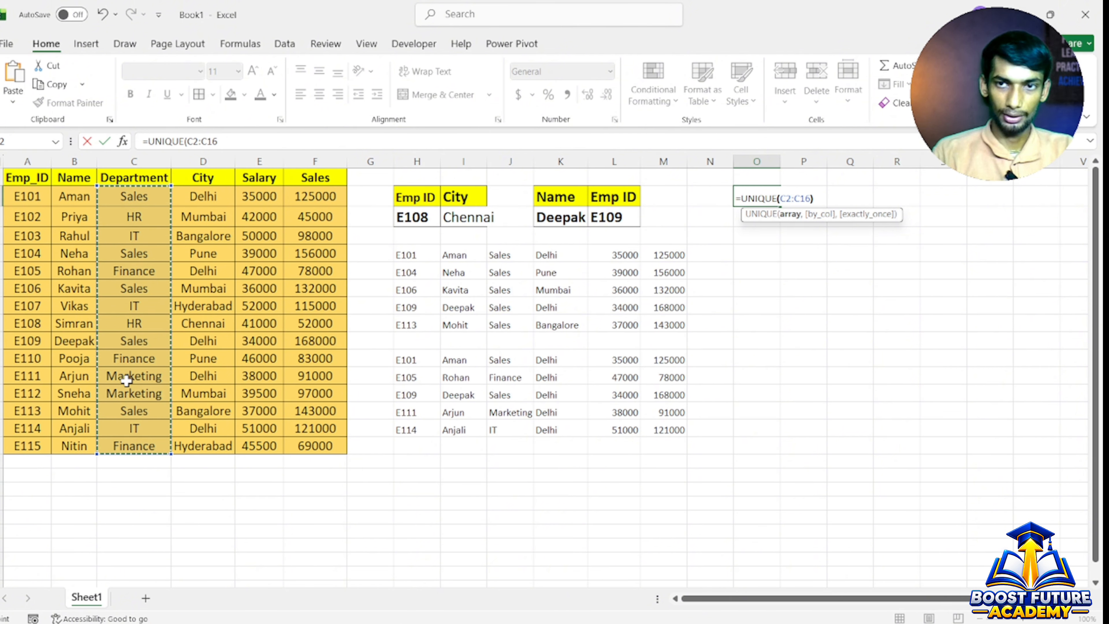
{"action": "key", "text": "Return"}
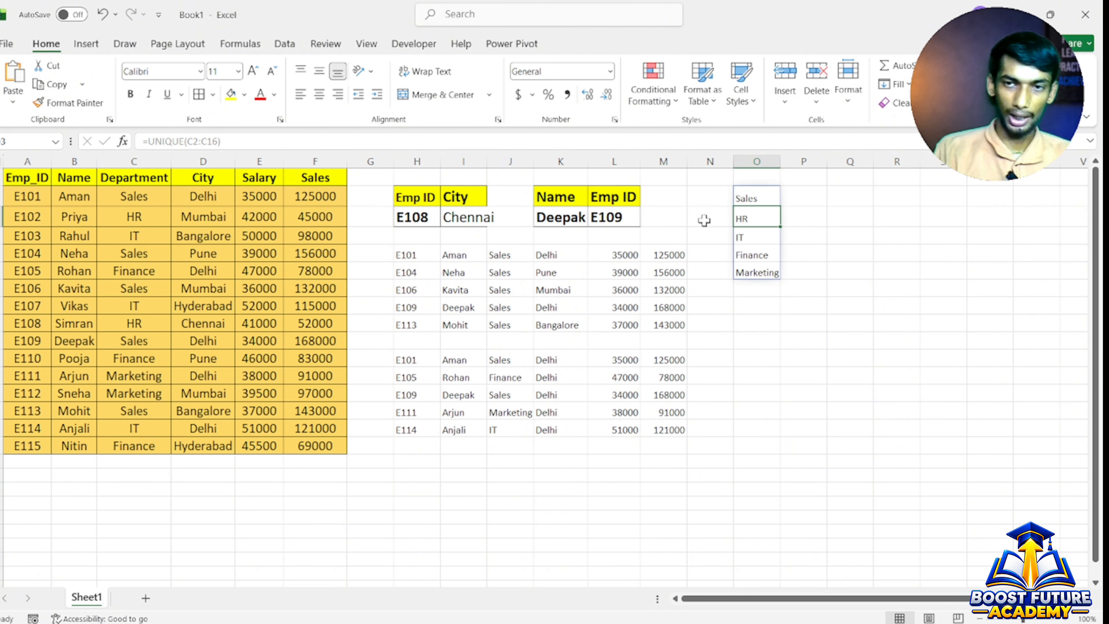
- Go through the department names that the UNIQUE formula lists in column O
{"action": "left_click", "coordinate": [762, 196]}
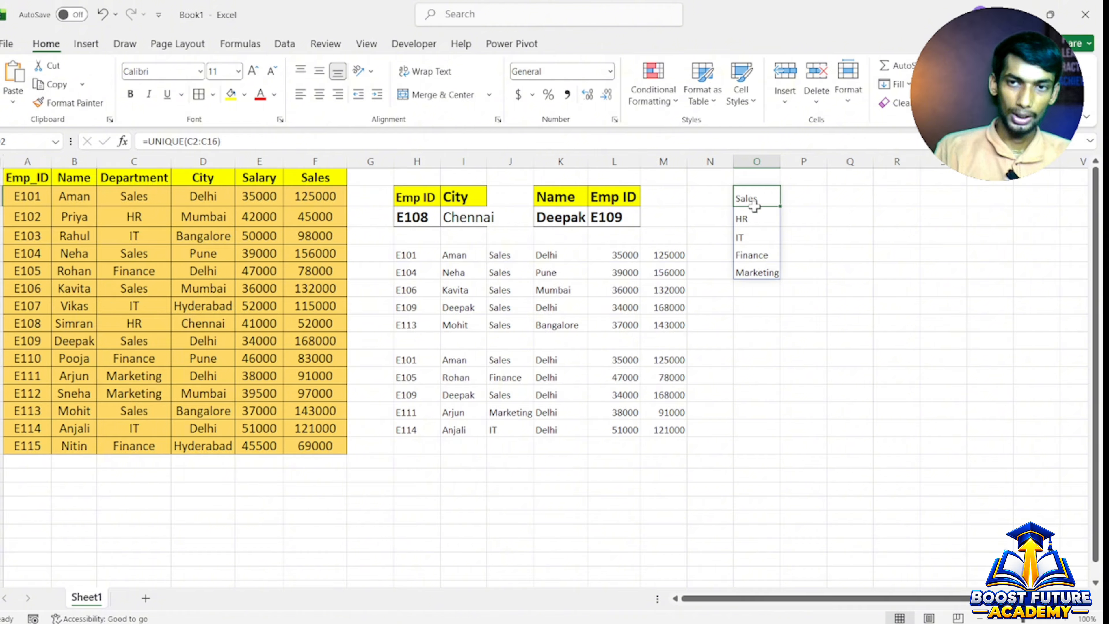
{"action": "left_click", "coordinate": [754, 232]}
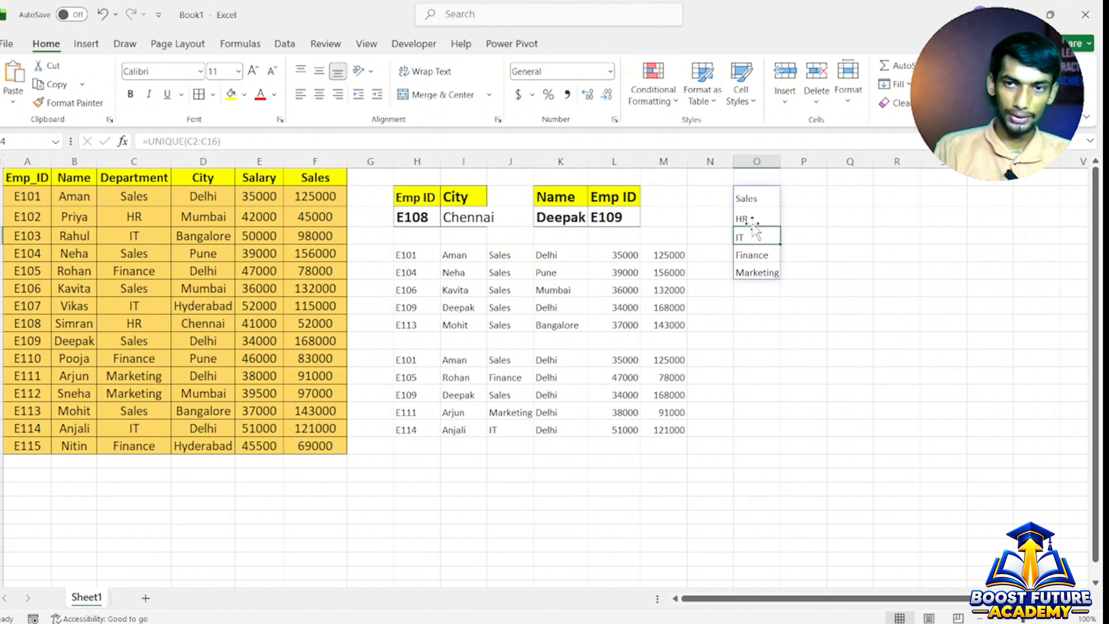
{"action": "left_click", "coordinate": [755, 254]}
{"action": "left_click", "coordinate": [748, 267]}
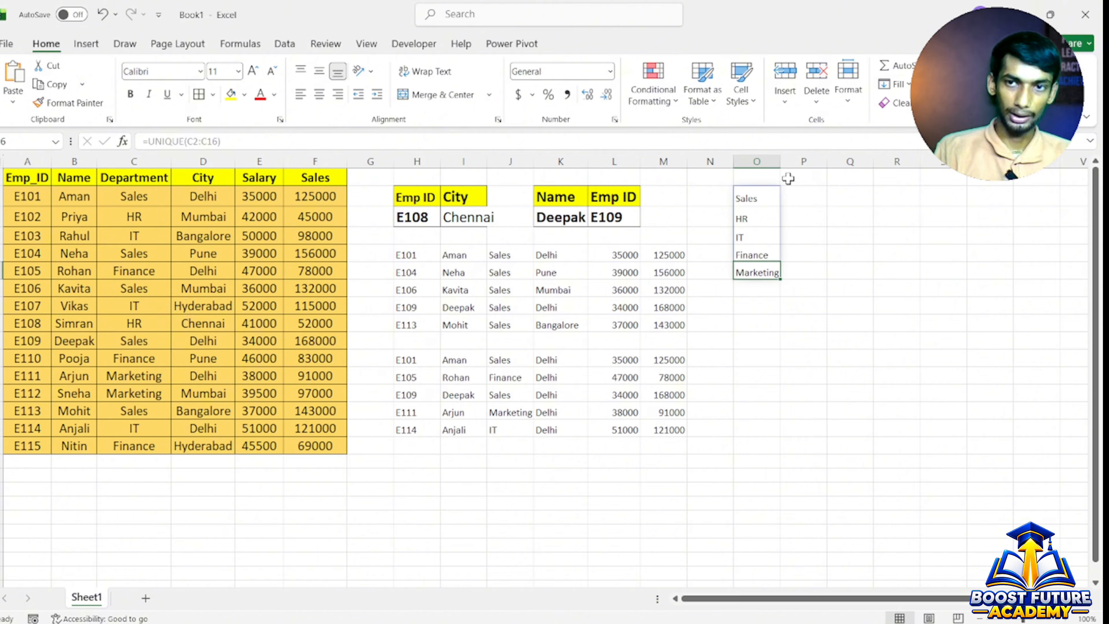
{"action": "left_click", "coordinate": [793, 197]}
- Review the array argument of the UNIQUE formula in O2, undoing the stray reference to Q2
{"action": "double_click", "coordinate": [735, 197]}
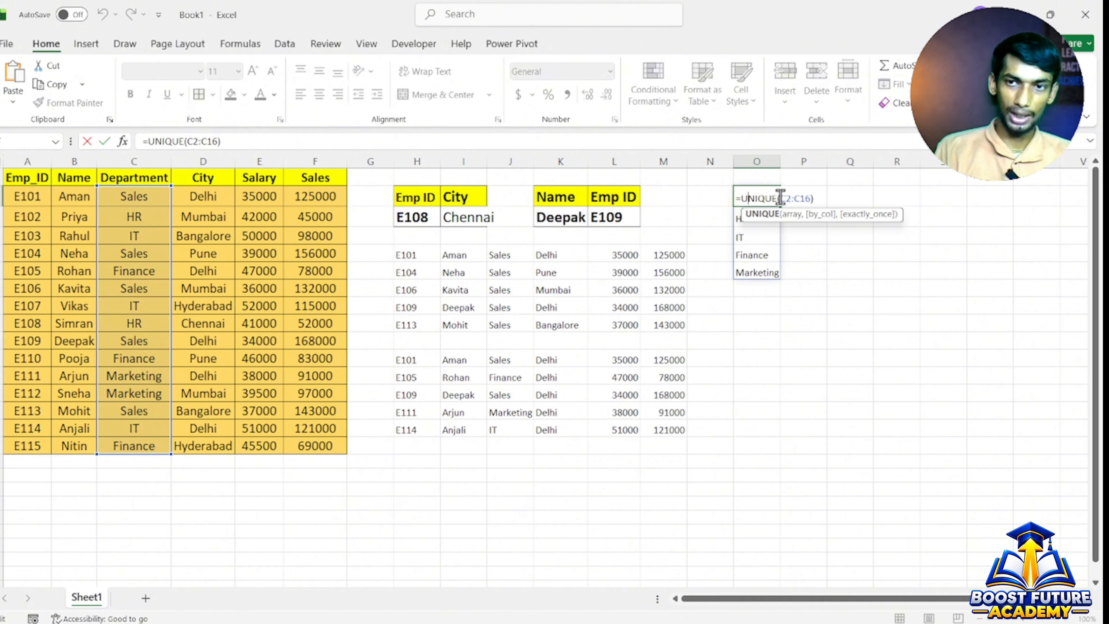
{"action": "left_click_drag", "start_coordinate": [781, 197], "coordinate": [815, 197]}
{"action": "left_click", "coordinate": [830, 197]}
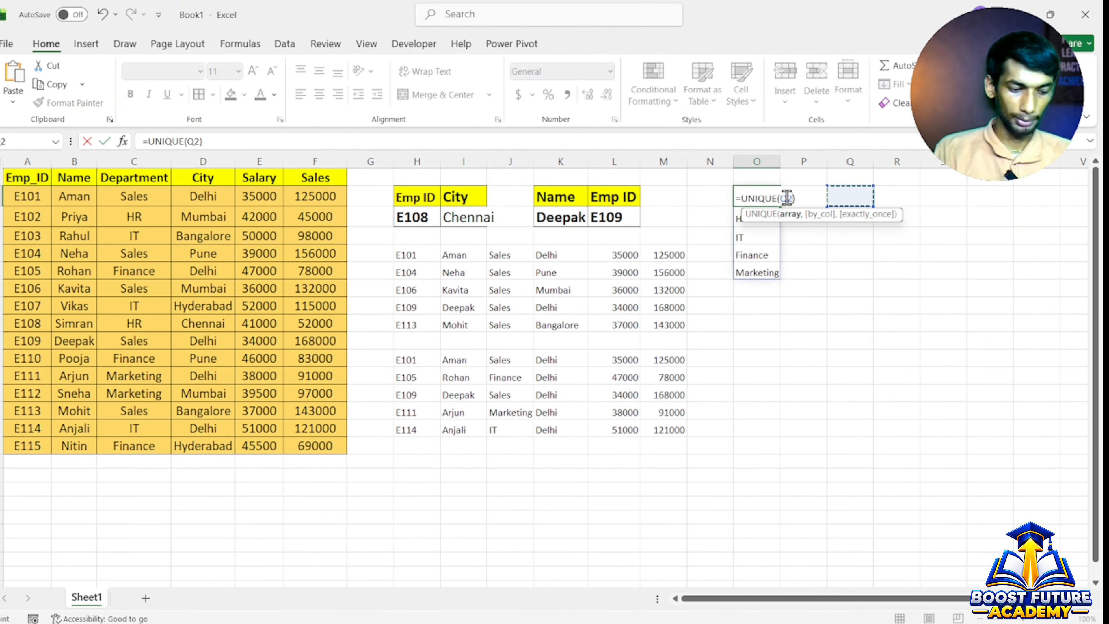
{"action": "key", "text": "ctrl+z"}
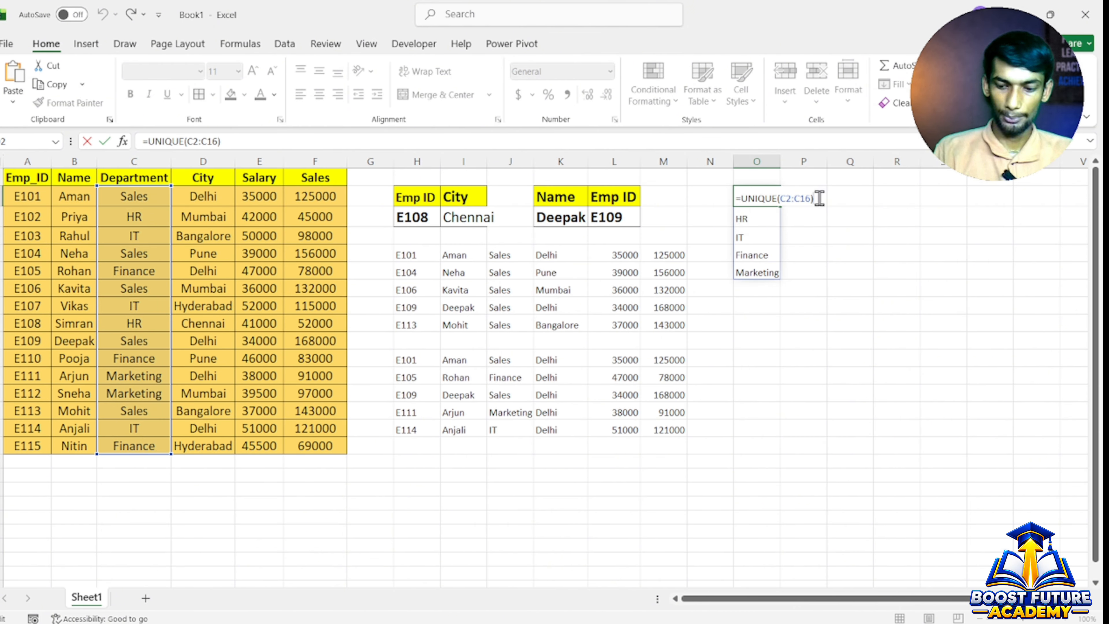
{"action": "key", "text": "Return"}
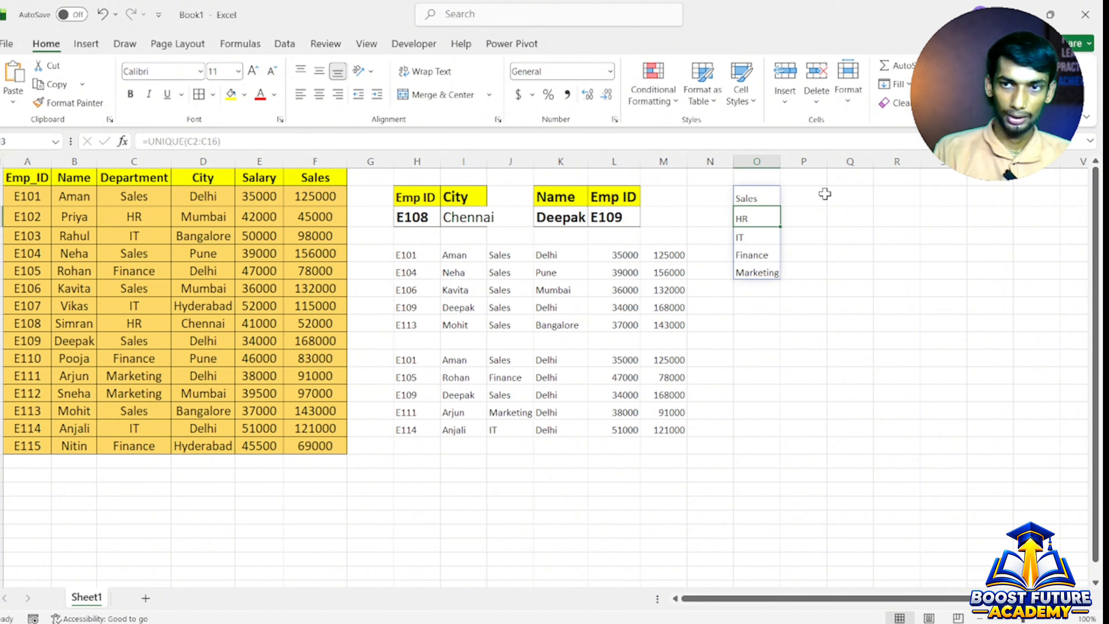
- Enter a UNIQUE formula in Q2 that extracts the distinct cities from D2:D16
{"action": "left_click", "coordinate": [832, 195]}
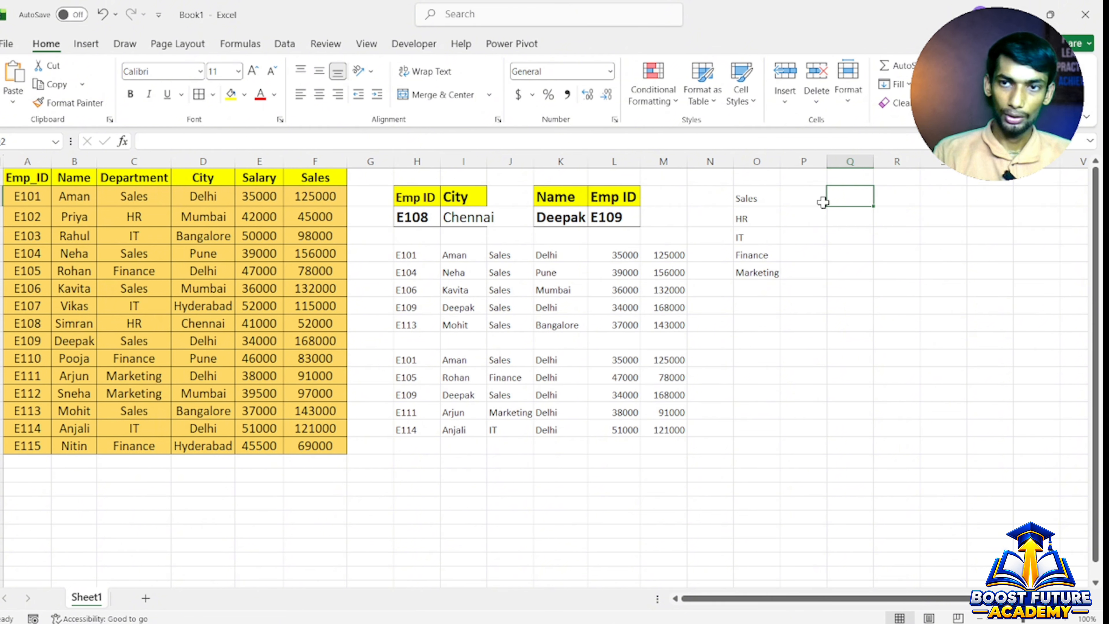
{"action": "type", "text": "="}
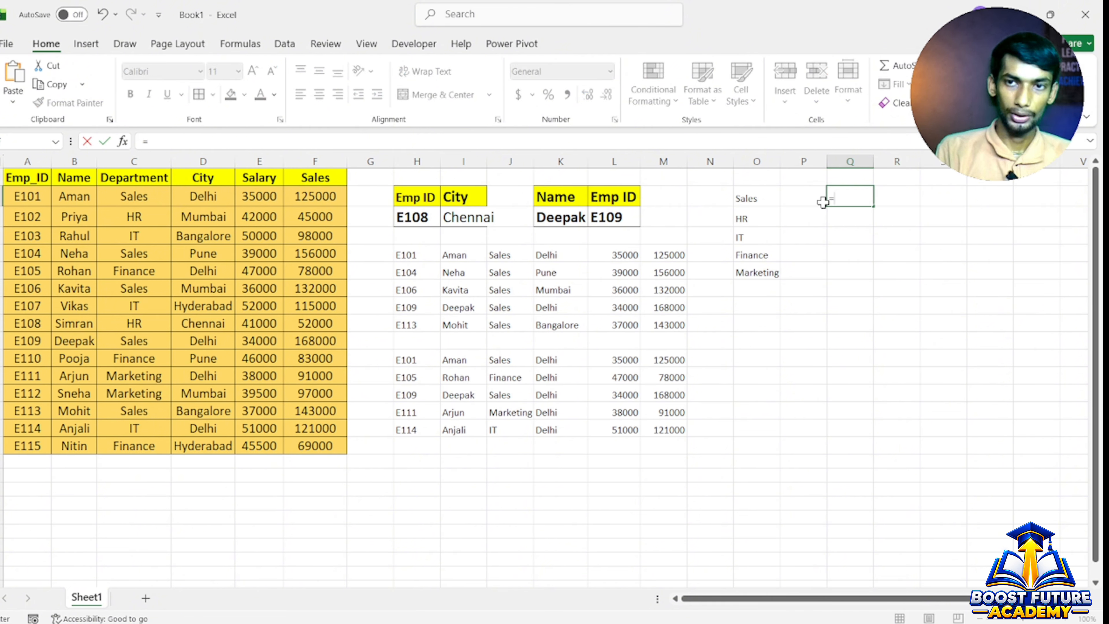
{"action": "type", "text": "uni"}
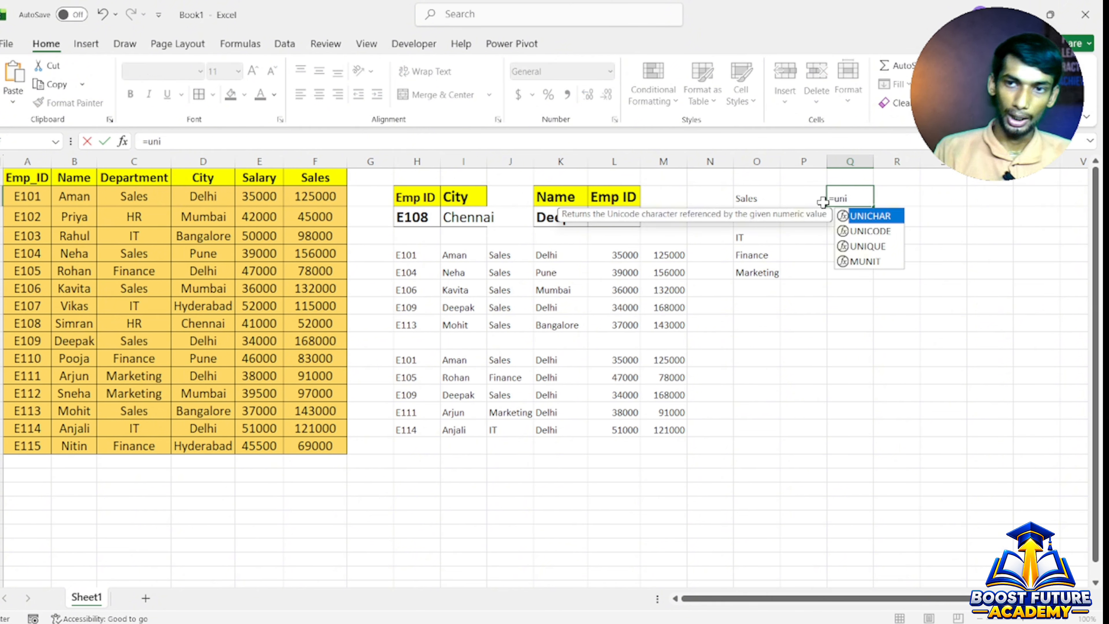
{"action": "double_click", "coordinate": [897, 247]}
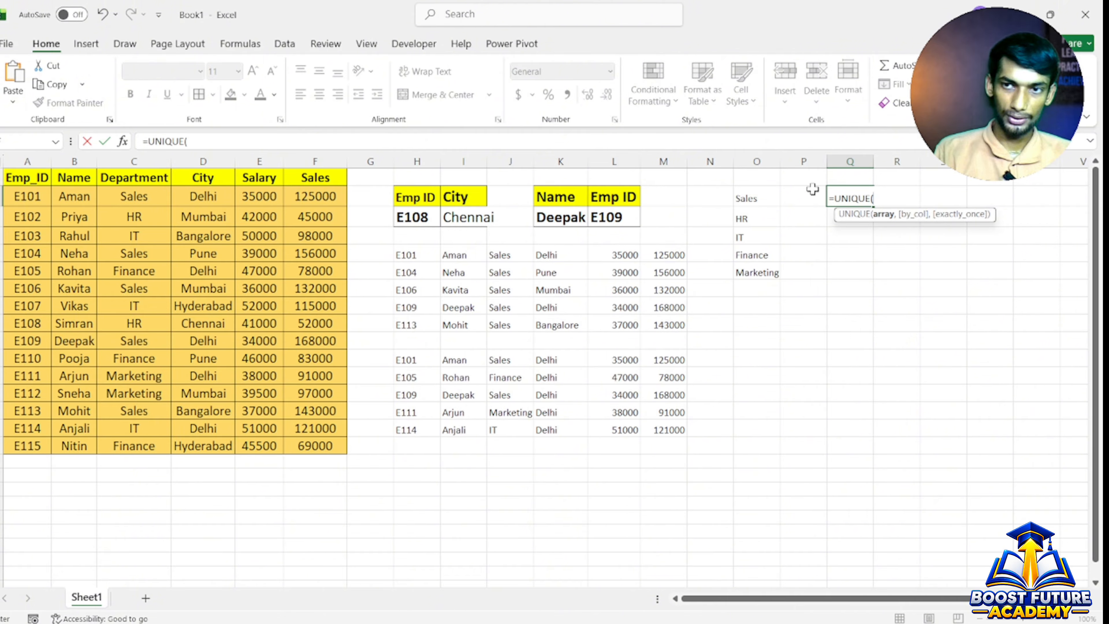
{"action": "left_click_drag", "start_coordinate": [205, 197], "coordinate": [212, 455]}
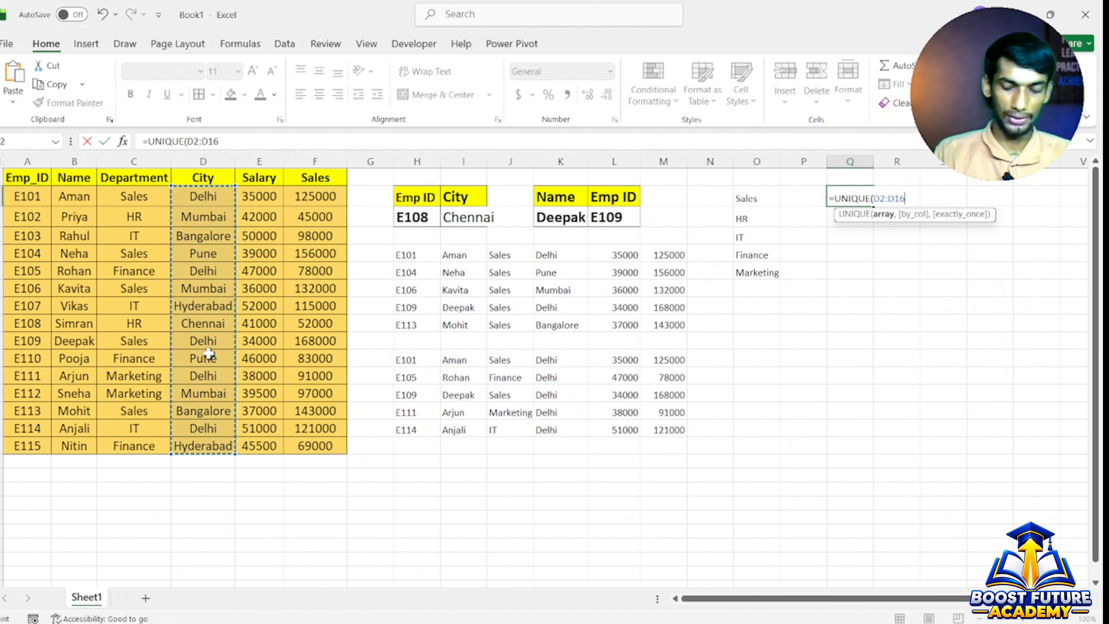
{"action": "key", "text": "Return"}
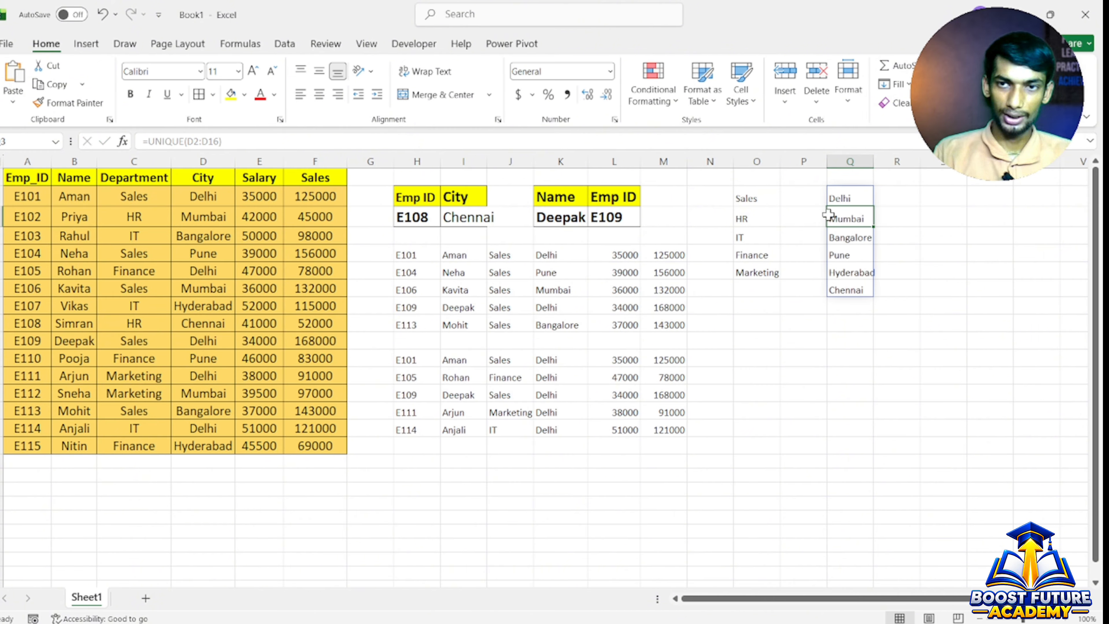
- Go through the city names that the UNIQUE formula lists in column Q
{"action": "left_click", "coordinate": [856, 200]}
{"action": "left_click", "coordinate": [857, 219]}
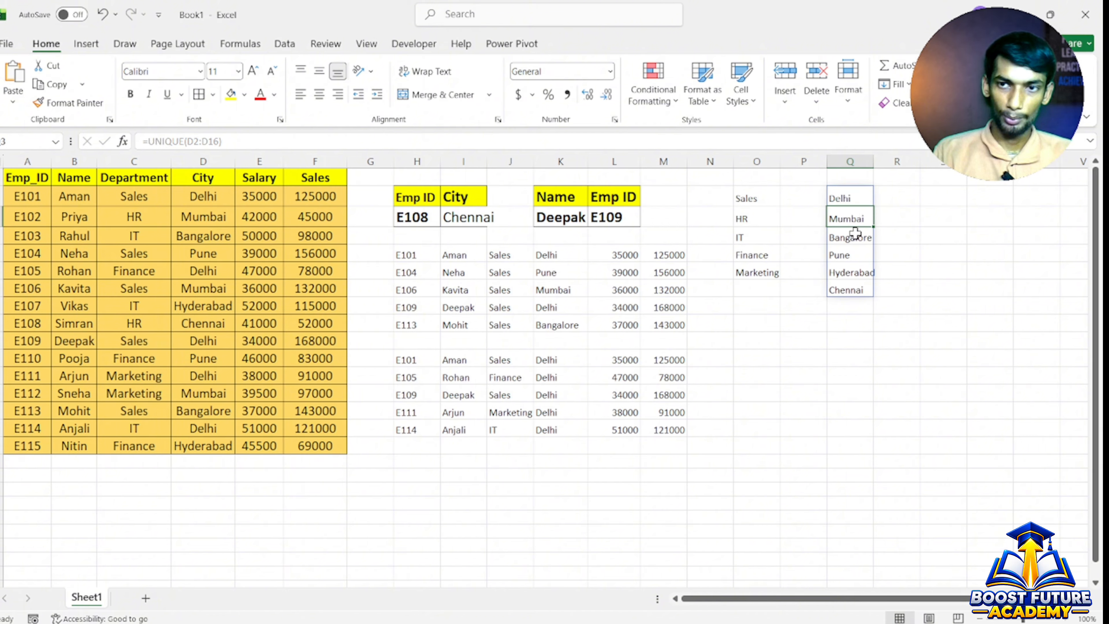
{"action": "left_click", "coordinate": [856, 239]}
{"action": "left_click", "coordinate": [836, 270]}
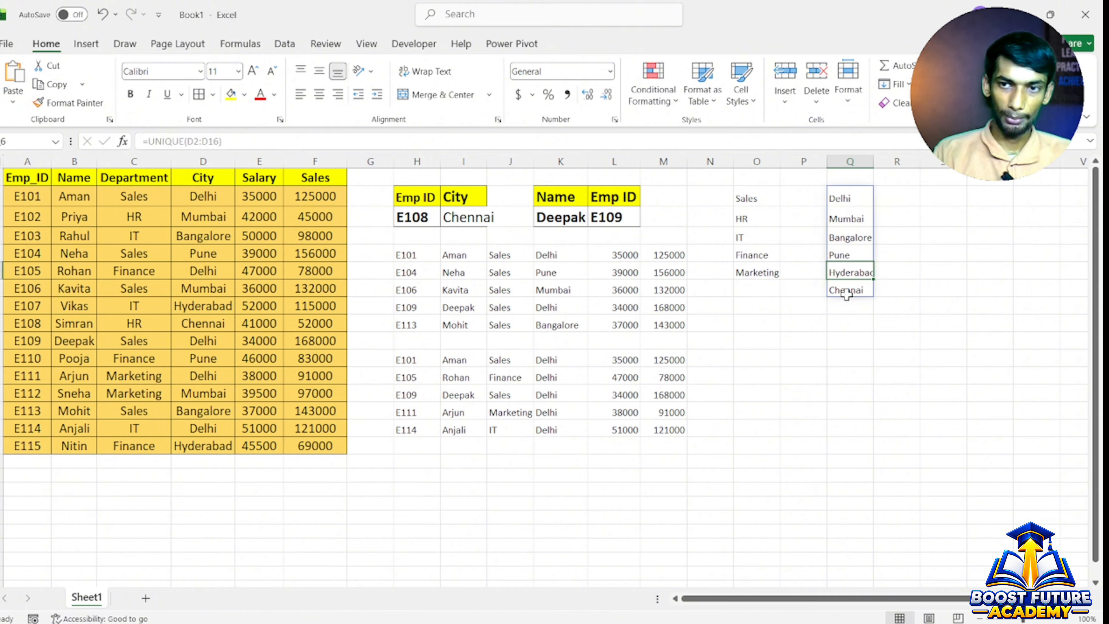
{"action": "left_click", "coordinate": [847, 292]}
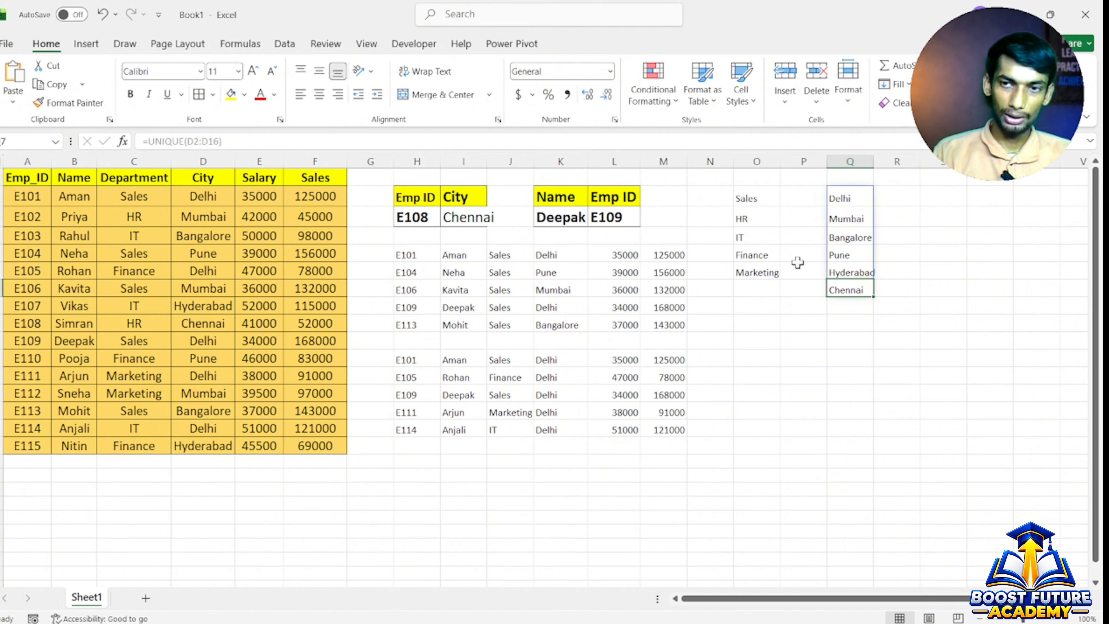
{"action": "left_click", "coordinate": [887, 218]}
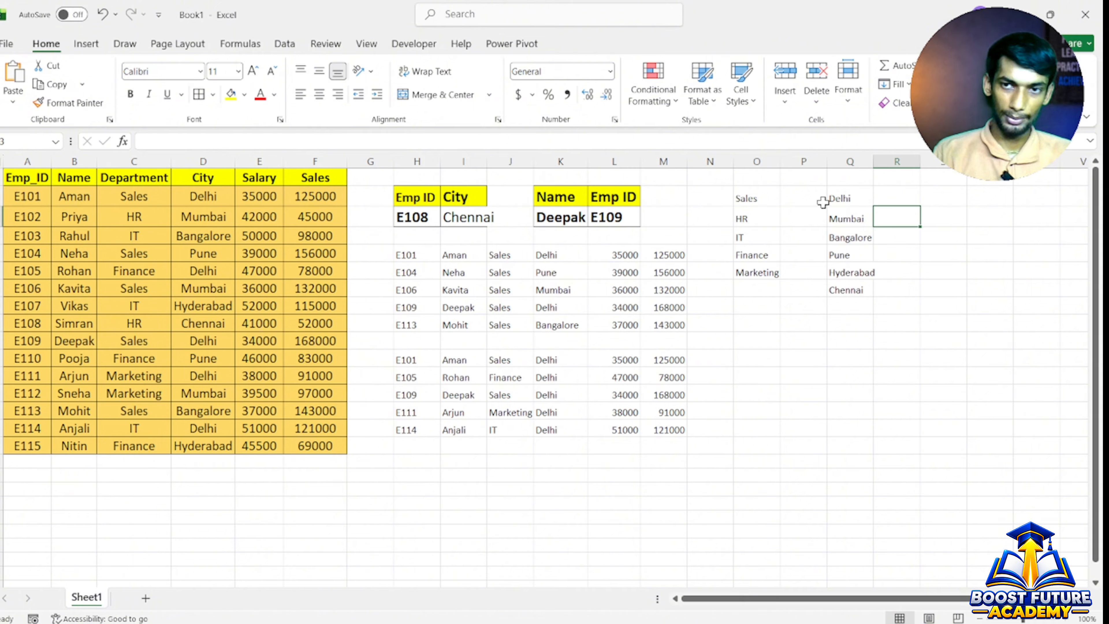
- Enter a SORT formula in H17 that sorts A2:F16 by column 5 (Salary) in descending order (-1)
{"action": "left_click", "coordinate": [389, 479]}
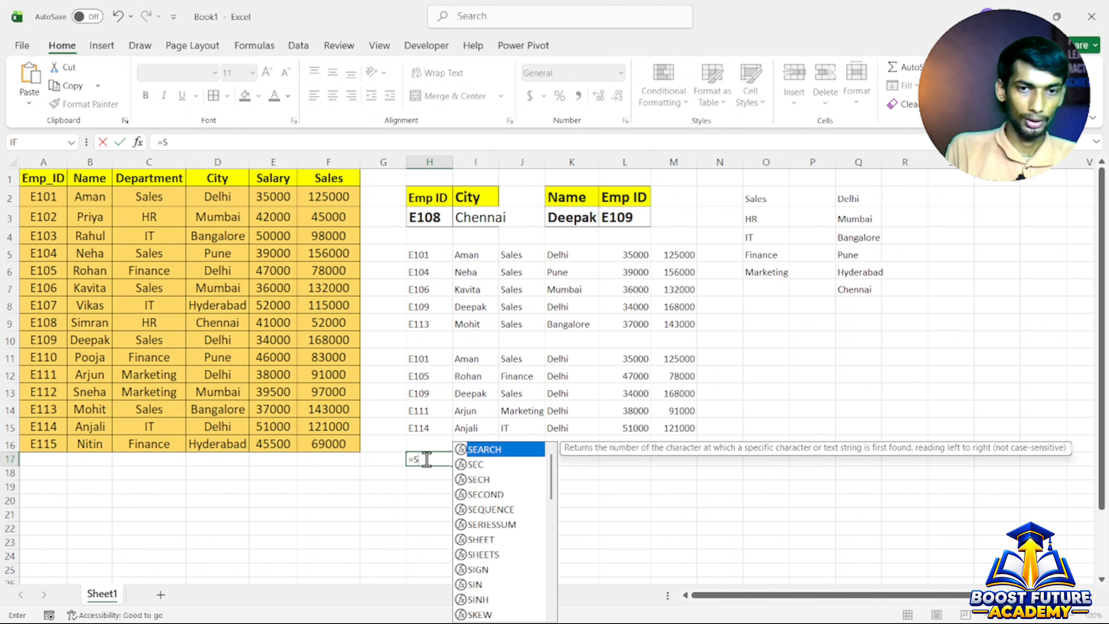
{"action": "type", "text": "OR"}
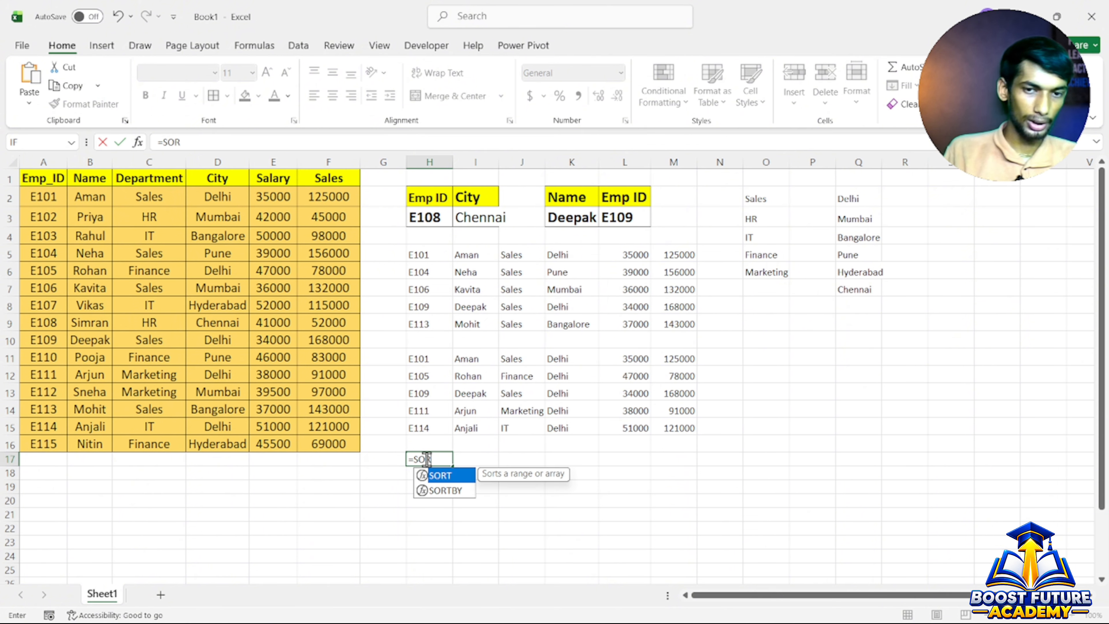
{"action": "double_click", "coordinate": [459, 474]}
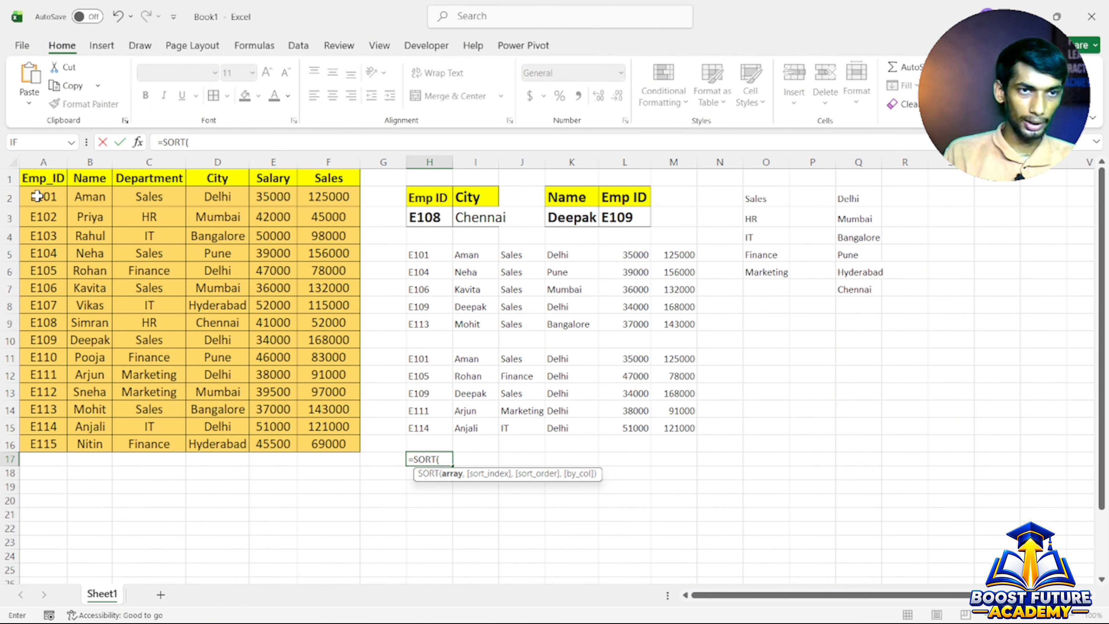
{"action": "left_click_drag", "start_coordinate": [37, 197], "coordinate": [313, 442]}
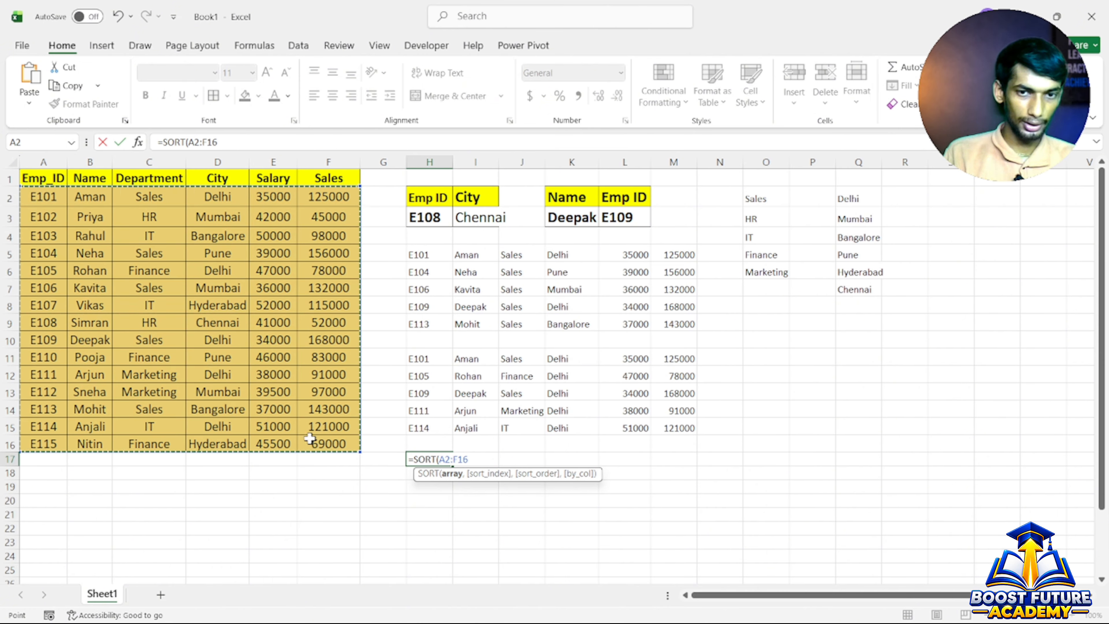
{"action": "type", "text": ",5"}
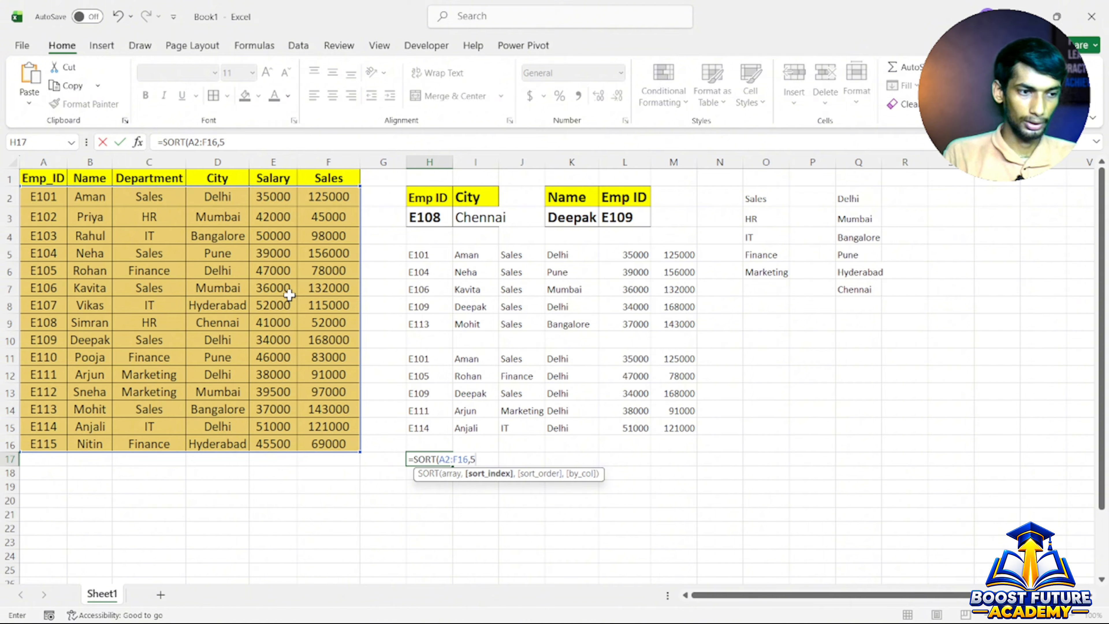
{"action": "type", "text": ","}
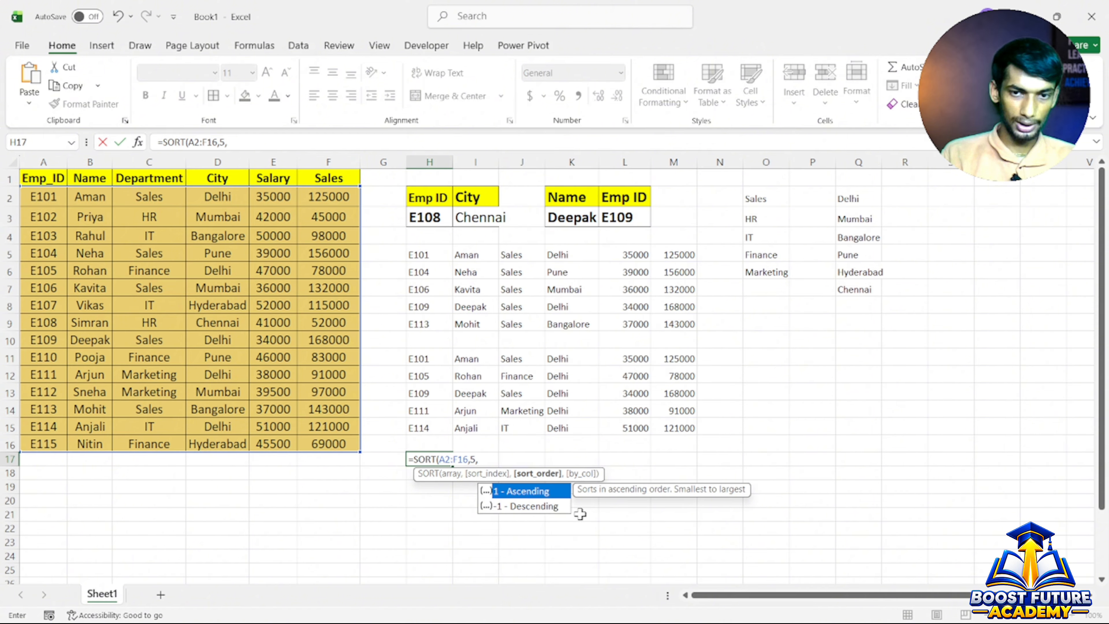
{"action": "left_click", "coordinate": [531, 508]}
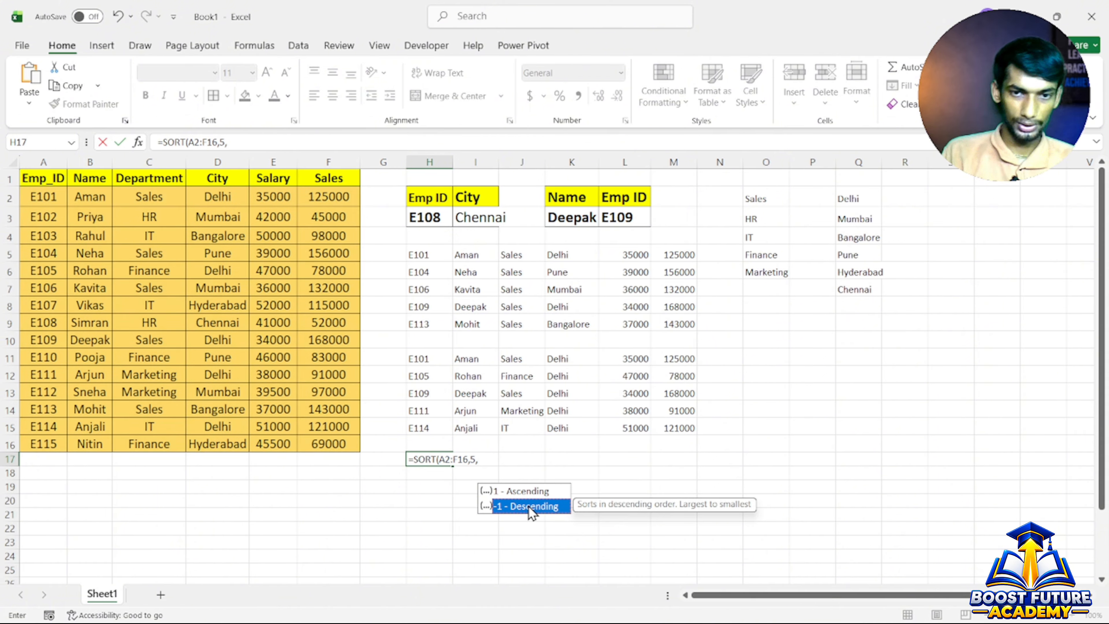
{"action": "double_click", "coordinate": [530, 509]}
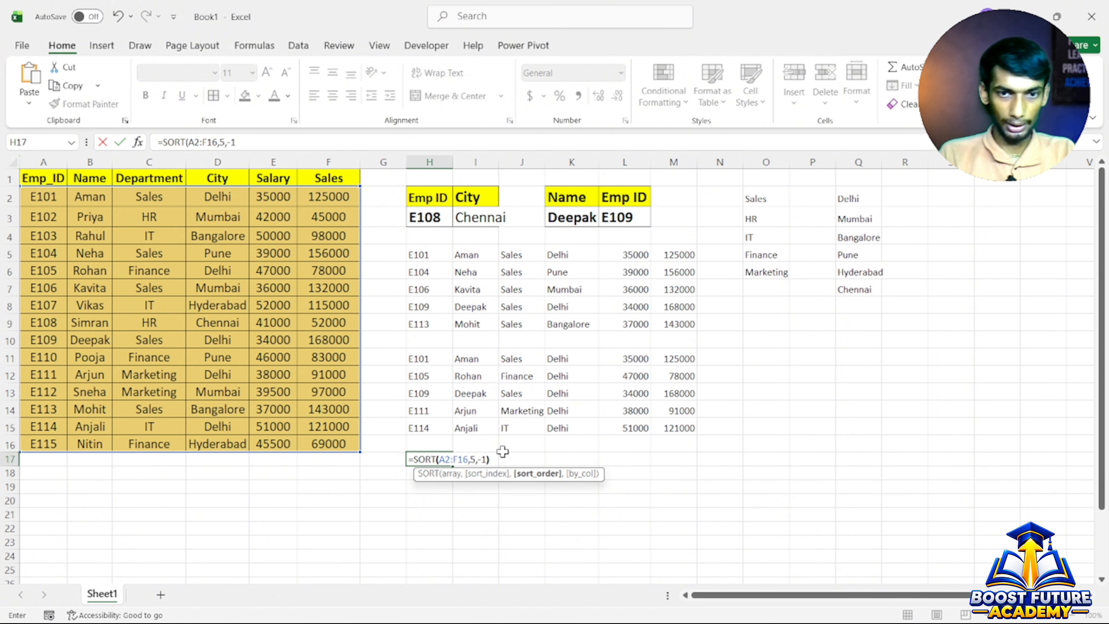
{"action": "key", "text": "Return"}
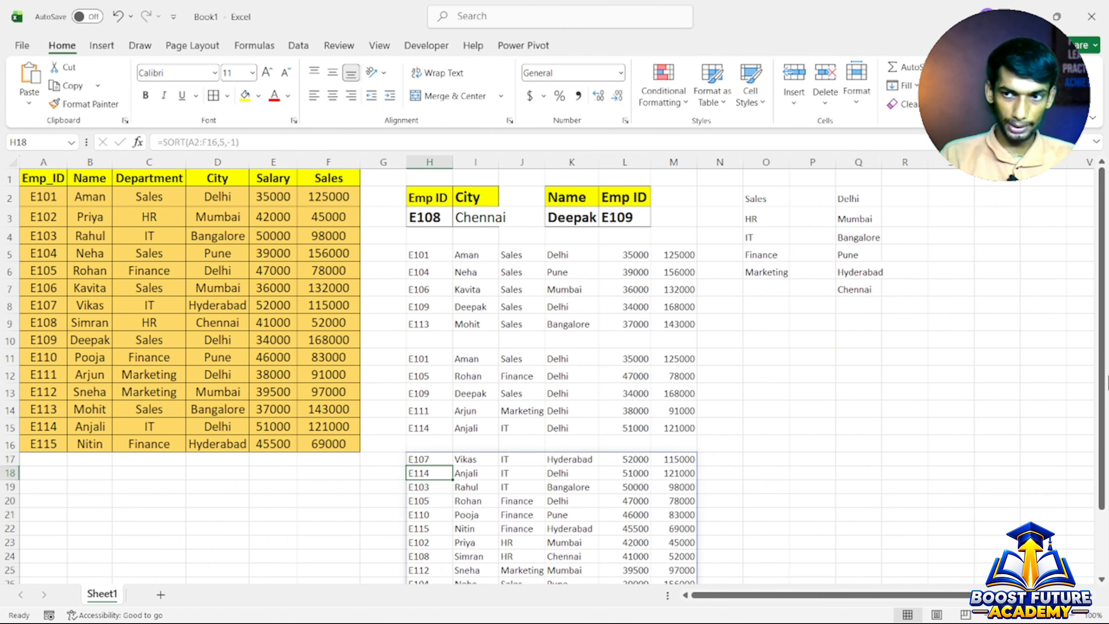
- Review the salary-sorted rows and the arguments of the SORT formula in H17, leaving the formula as it is
{"action": "left_click_drag", "start_coordinate": [1104, 377], "coordinate": [1104, 417]}
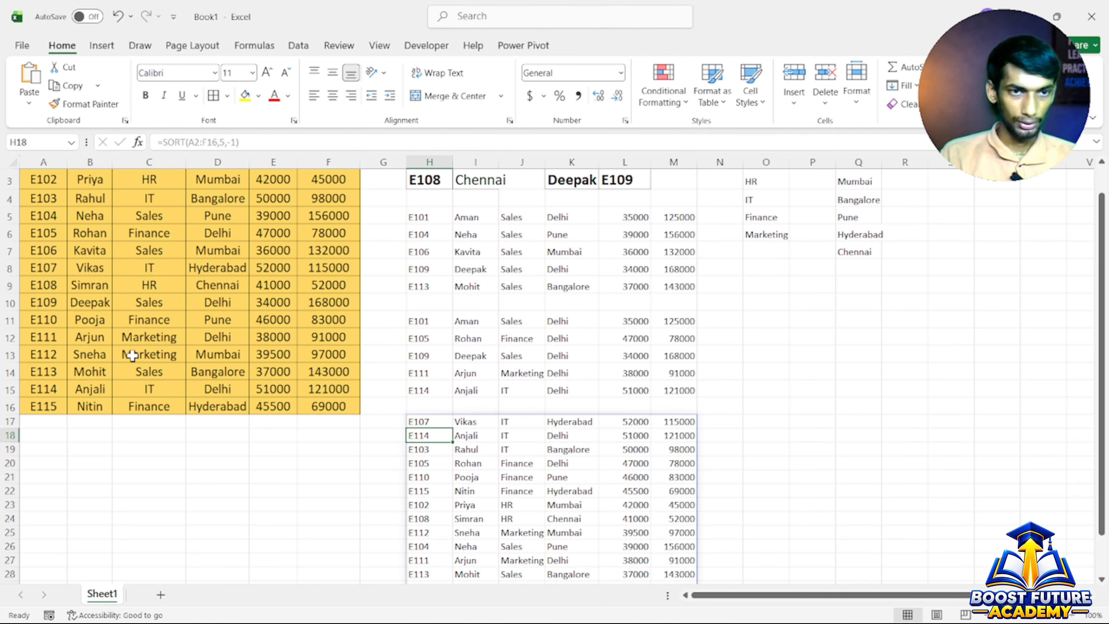
{"action": "double_click", "coordinate": [418, 422]}
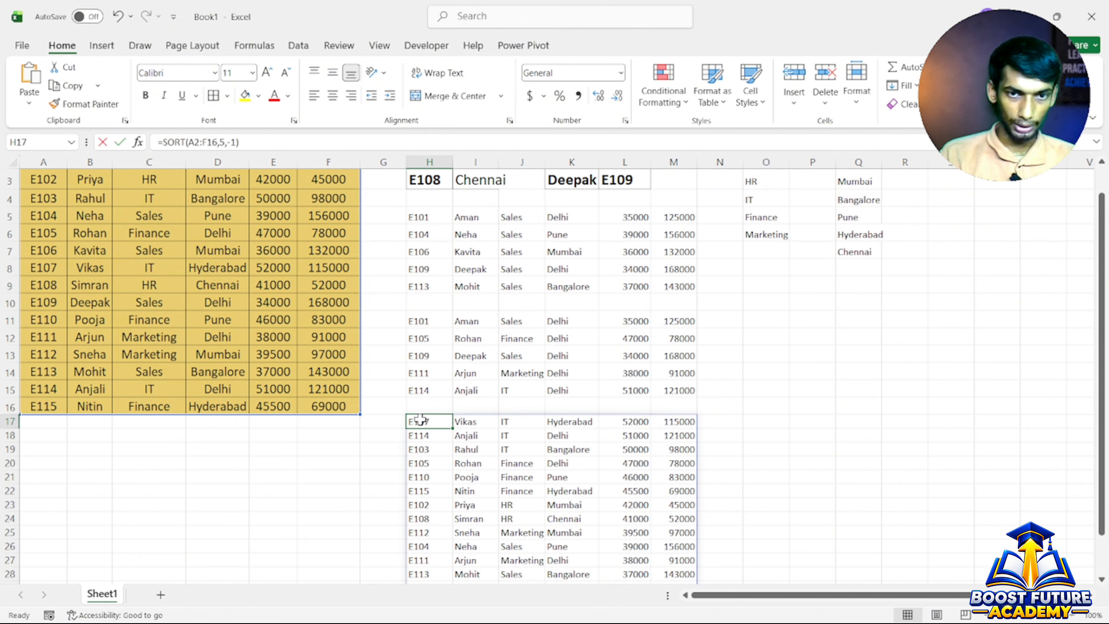
{"action": "left_click", "coordinate": [491, 422]}
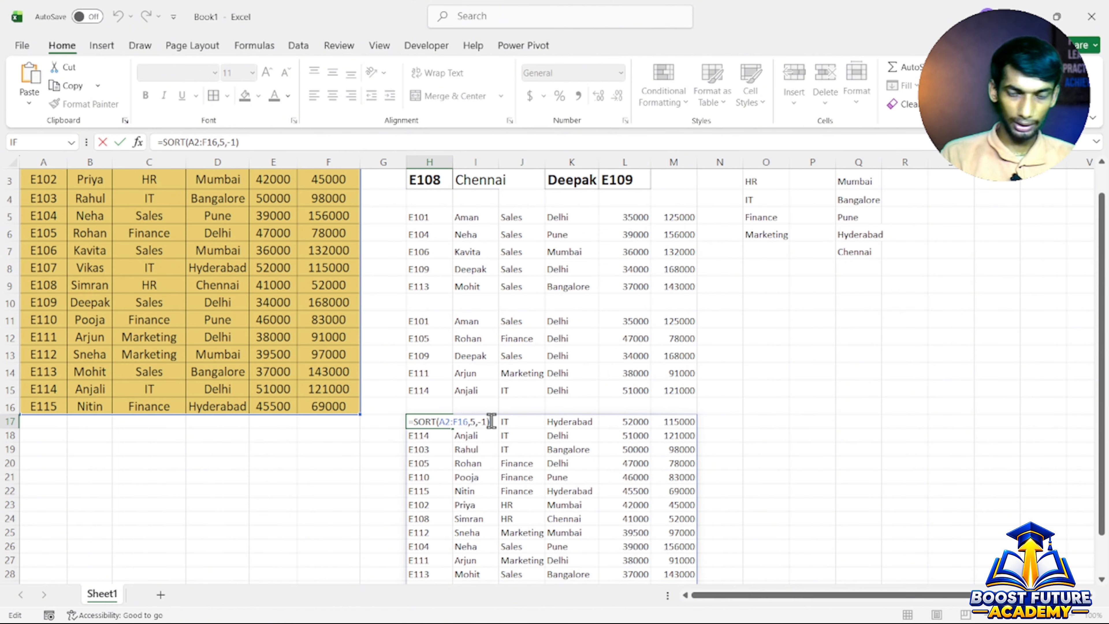
{"action": "key", "text": "Return"}
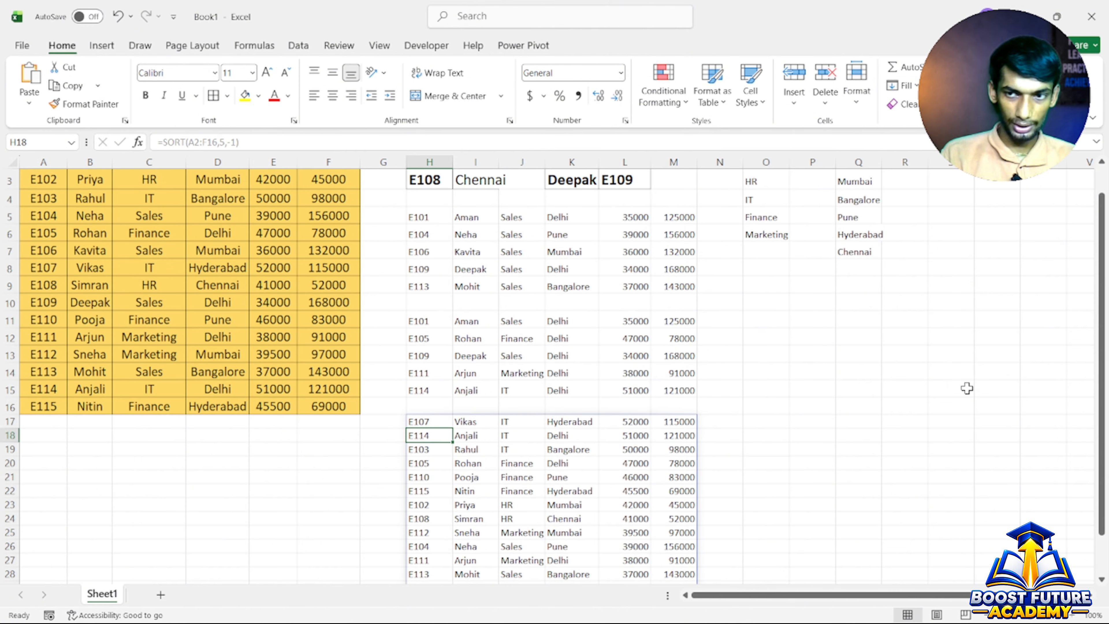
{"action": "left_click_drag", "start_coordinate": [1103, 417], "coordinate": [1102, 393]}
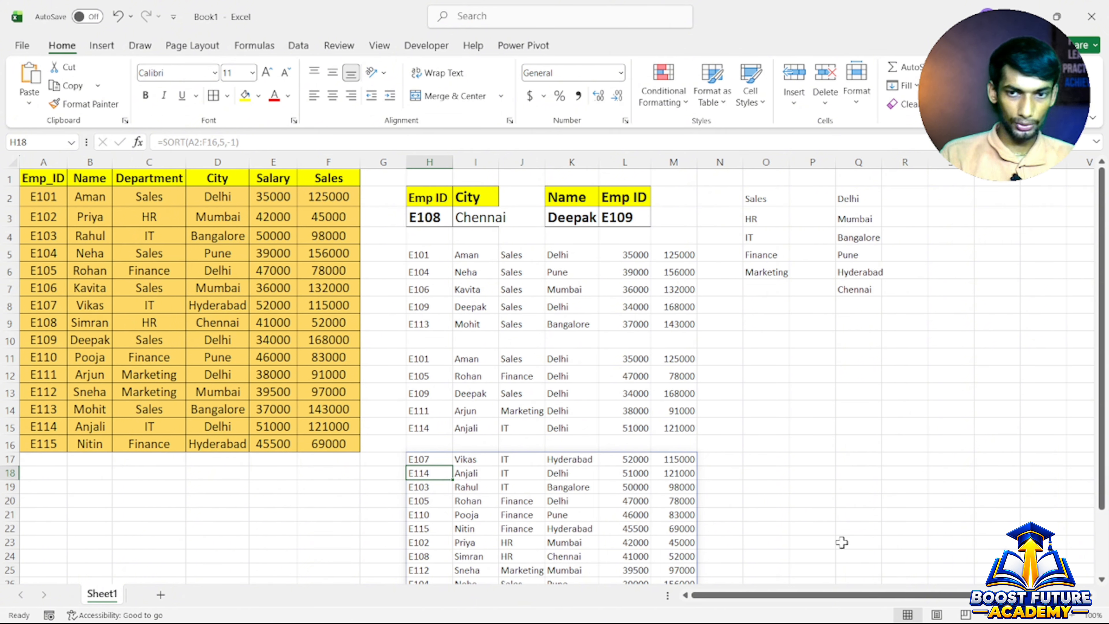
- Enter a SORT formula in O9 that sorts A1:F16, headers included, by column 6 (Sales) in descending order (-1)
{"action": "left_click", "coordinate": [733, 320]}
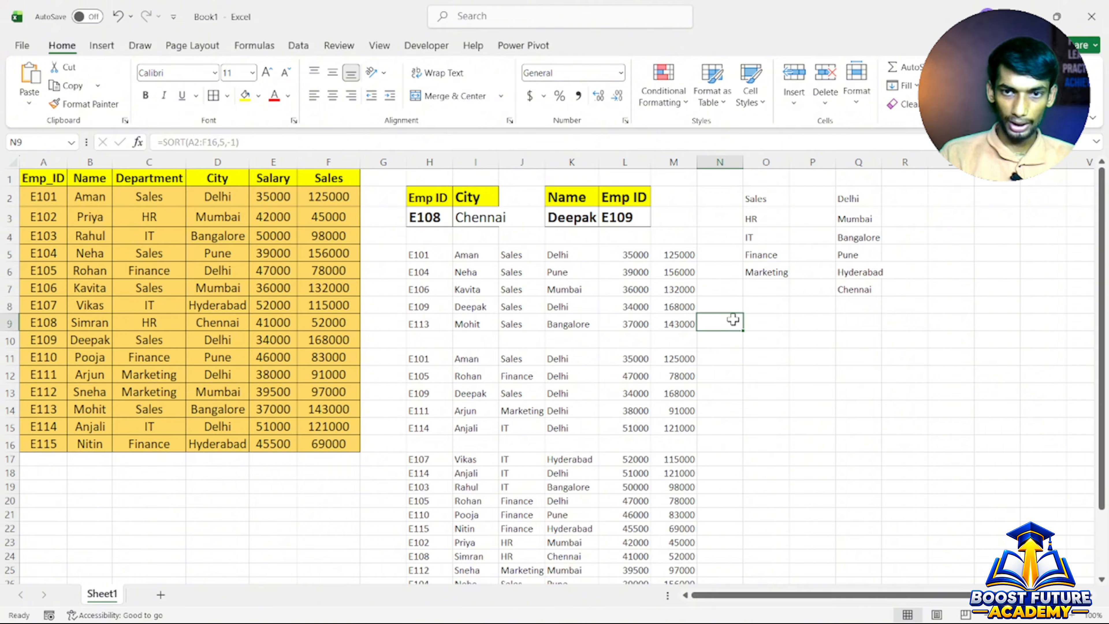
{"action": "left_click", "coordinate": [771, 324]}
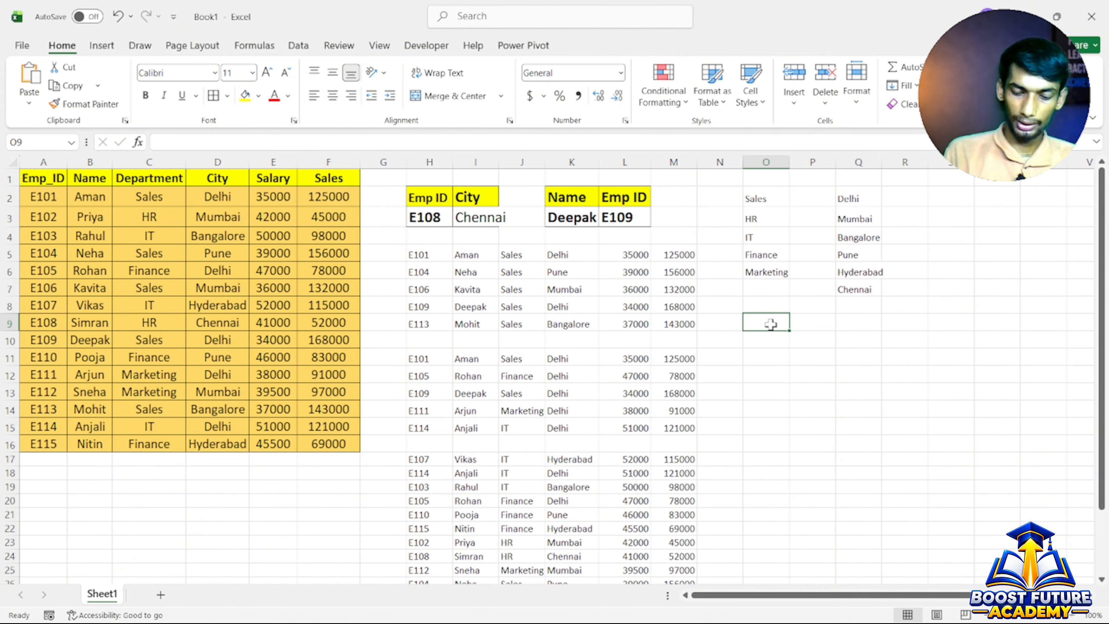
{"action": "type", "text": "=SO"}
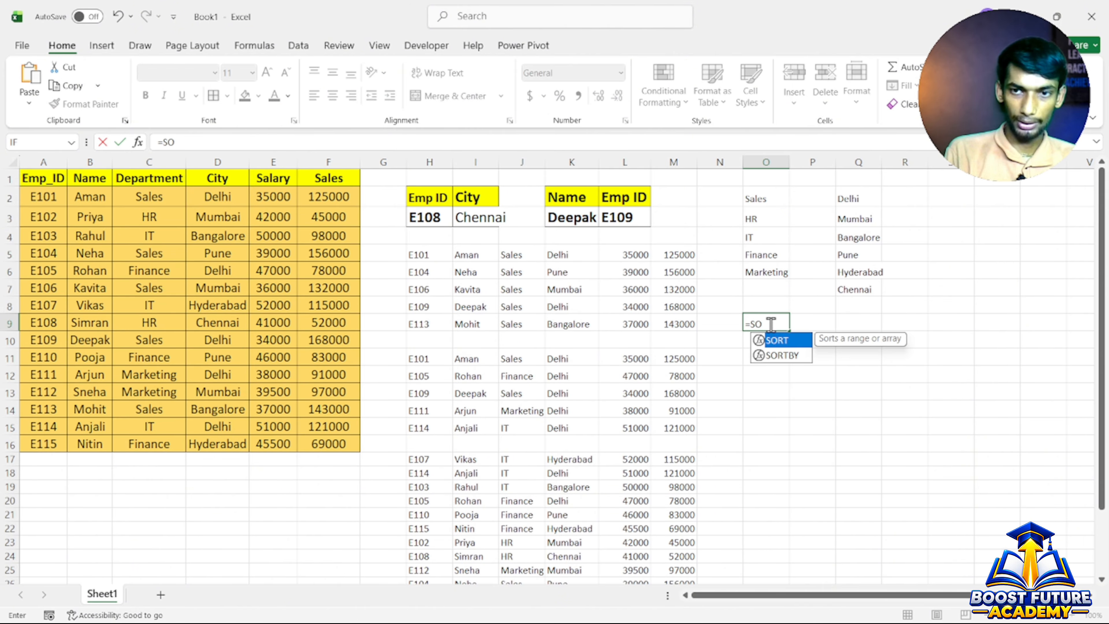
{"action": "type", "text": "R"}
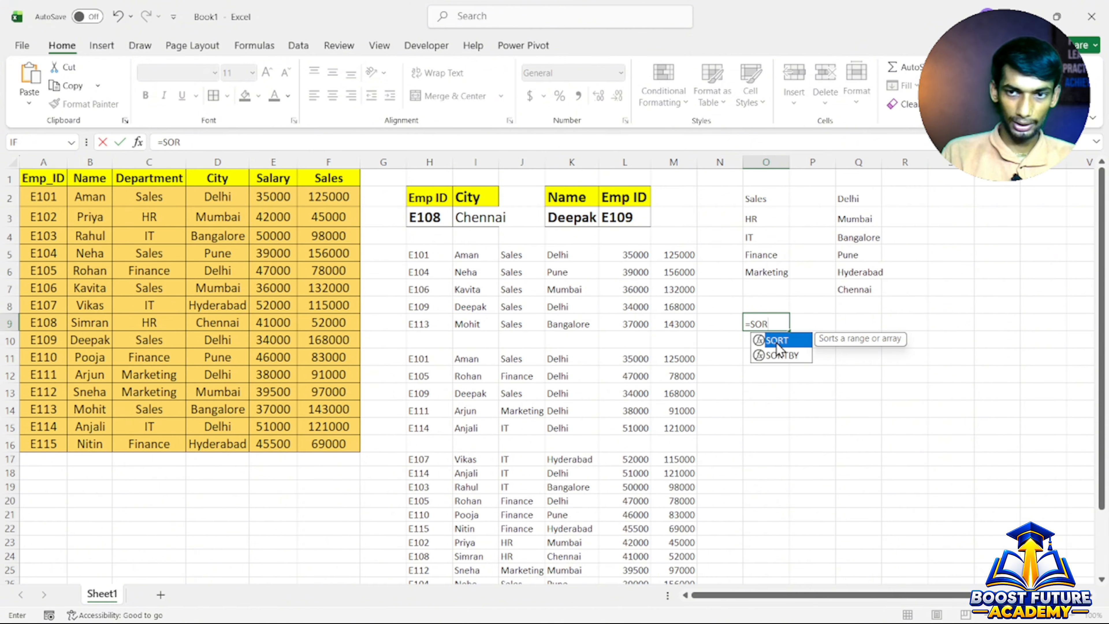
{"action": "double_click", "coordinate": [778, 344]}
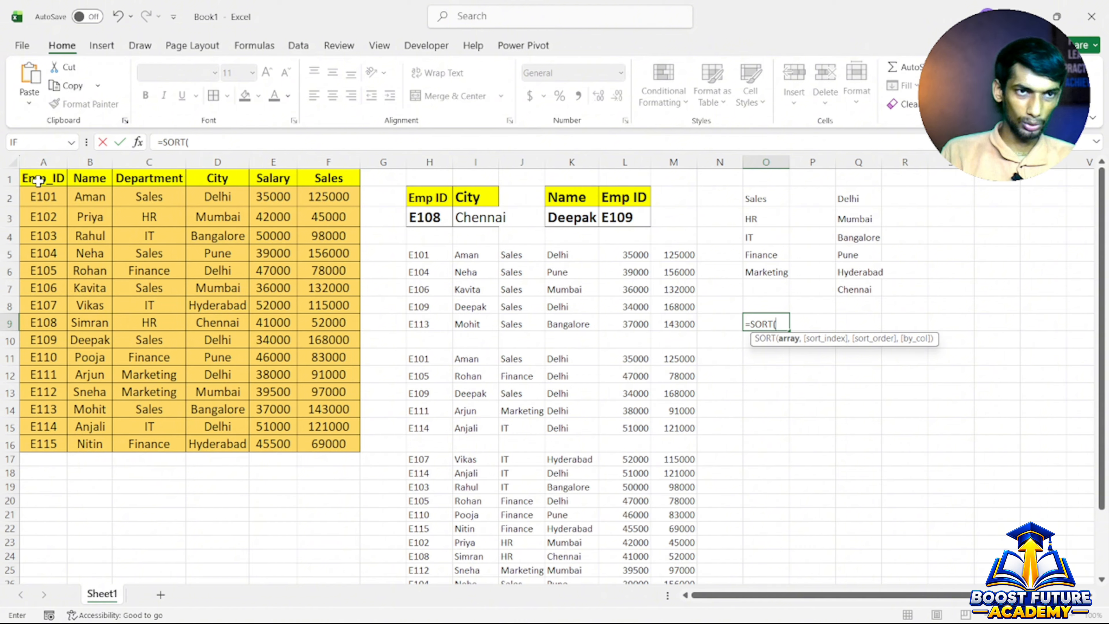
{"action": "left_click_drag", "start_coordinate": [39, 180], "coordinate": [327, 443]}
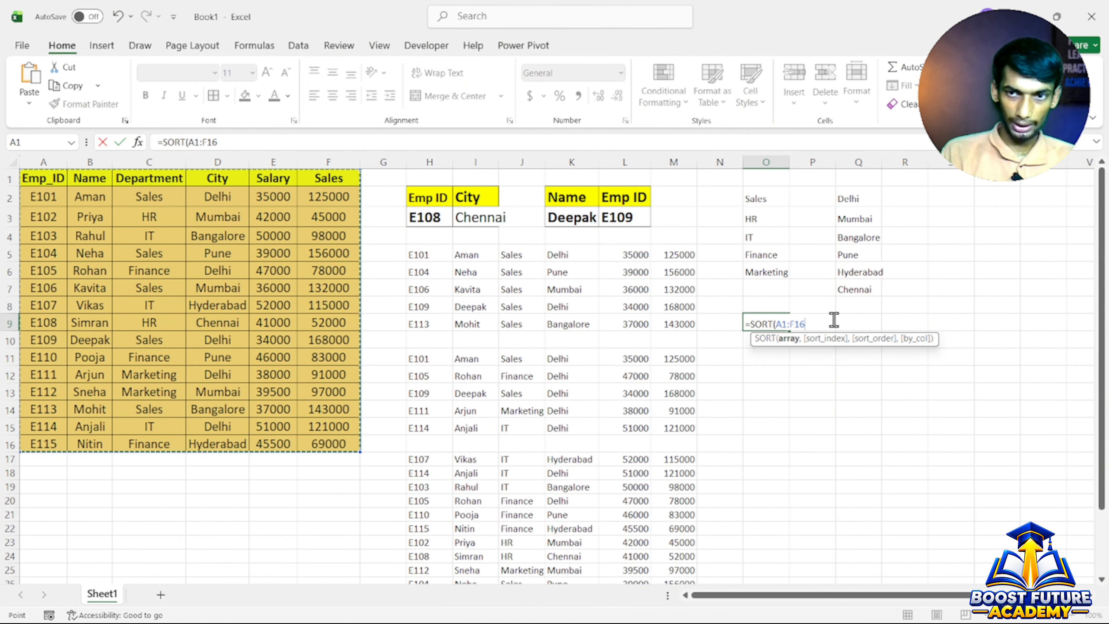
{"action": "type", "text": ","}
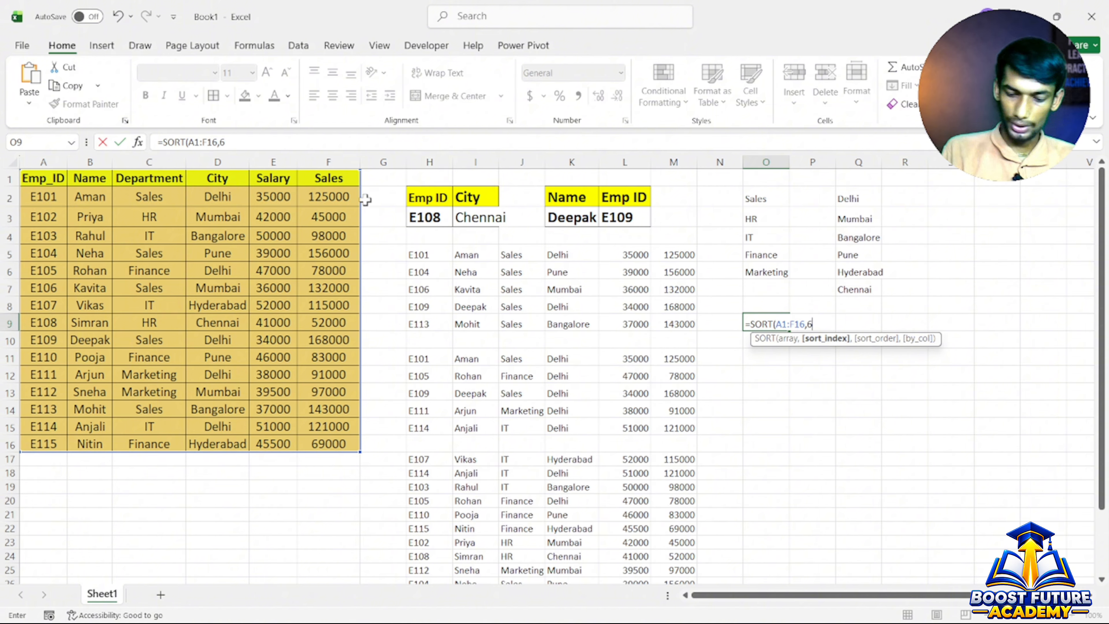
{"action": "type", "text": "6,"}
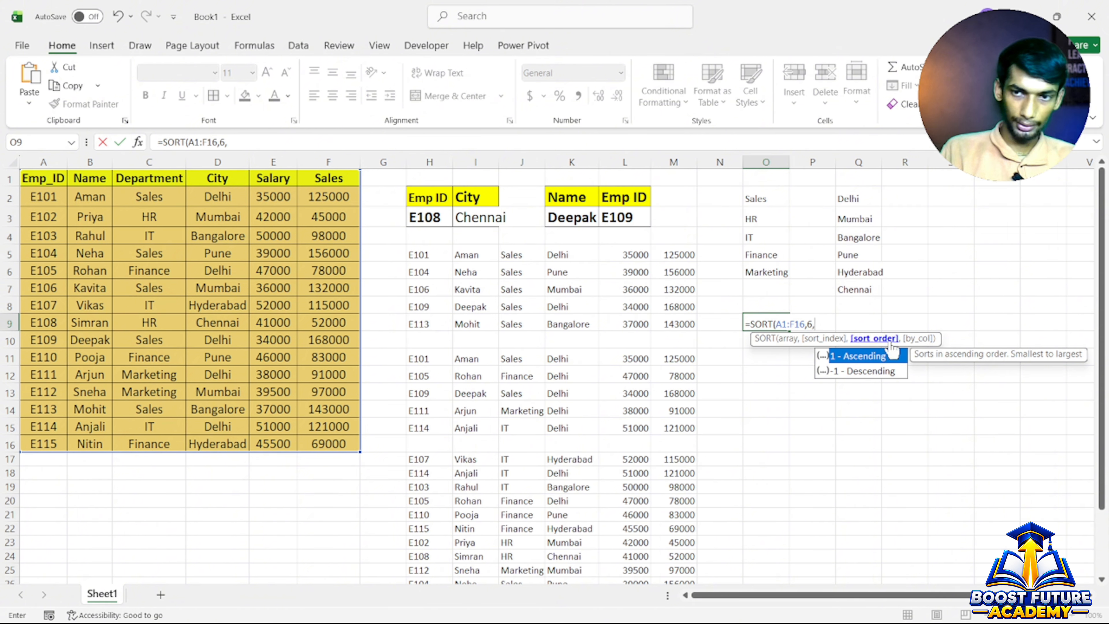
{"action": "double_click", "coordinate": [898, 370]}
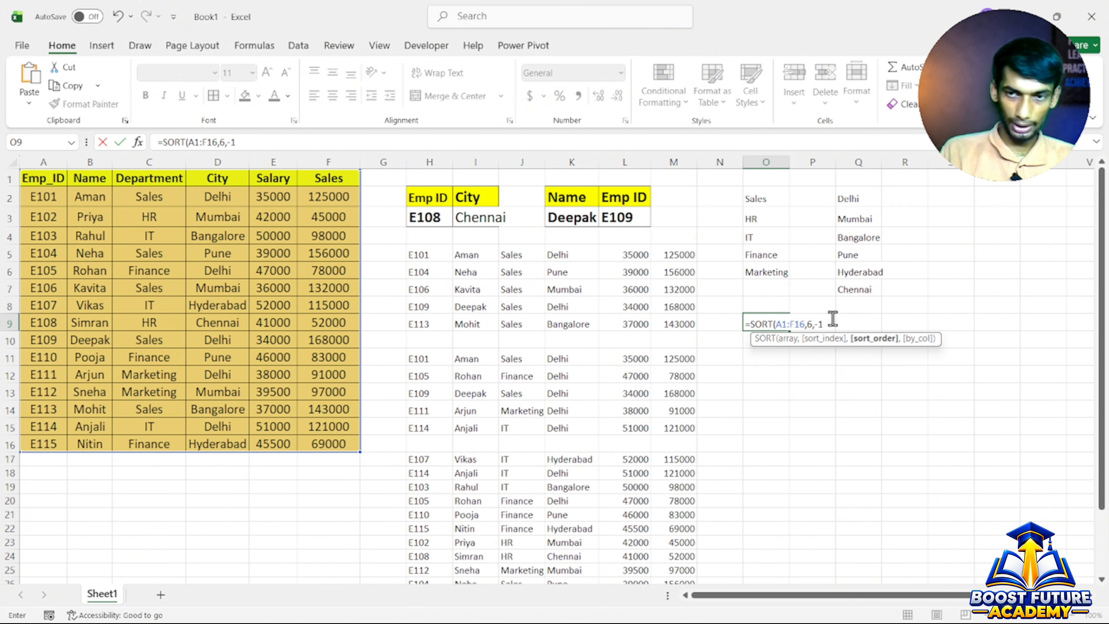
{"action": "key", "text": "Return"}
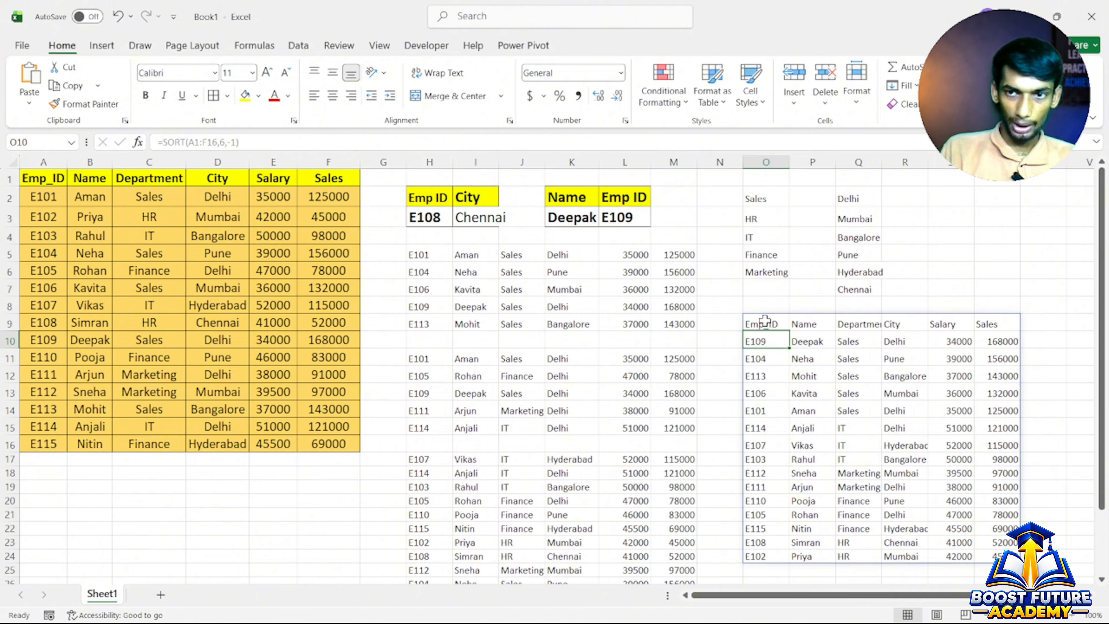
- Look over the sales-sorted table in O9:T24, including its Sales column
{"action": "left_click_drag", "start_coordinate": [765, 323], "coordinate": [1008, 551]}
{"action": "left_click", "coordinate": [983, 407]}
{"action": "left_click", "coordinate": [739, 316]}
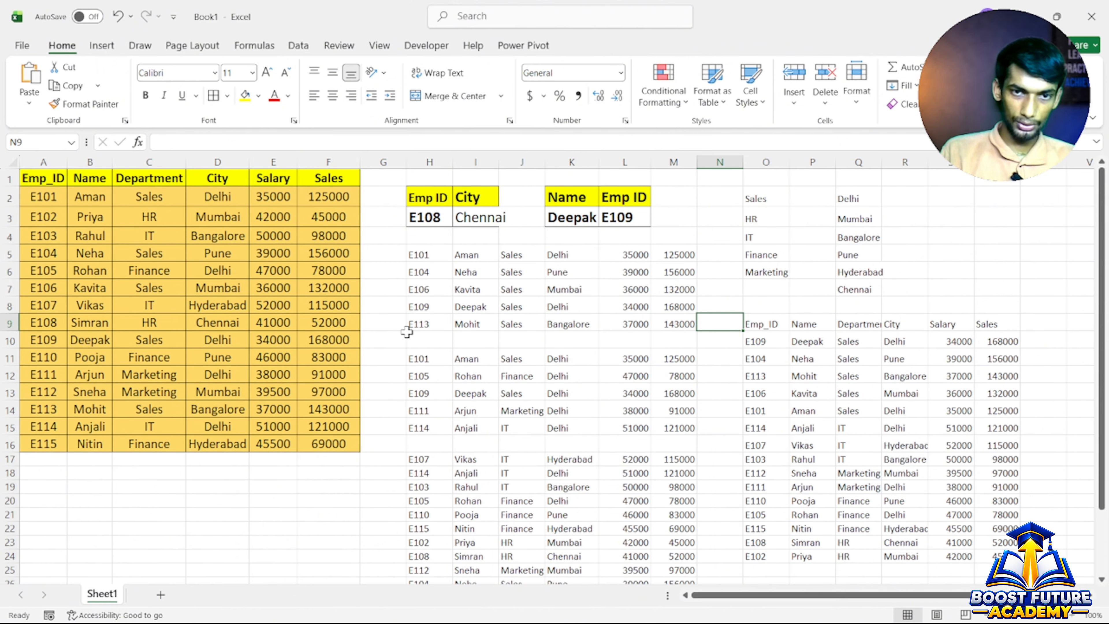
- Clear the Delhi filter and salary-sort results below row 10, and delete the sales SORT formula in O9
{"action": "left_click_drag", "start_coordinate": [393, 350], "coordinate": [869, 571]}
{"action": "key", "text": "Delete"}
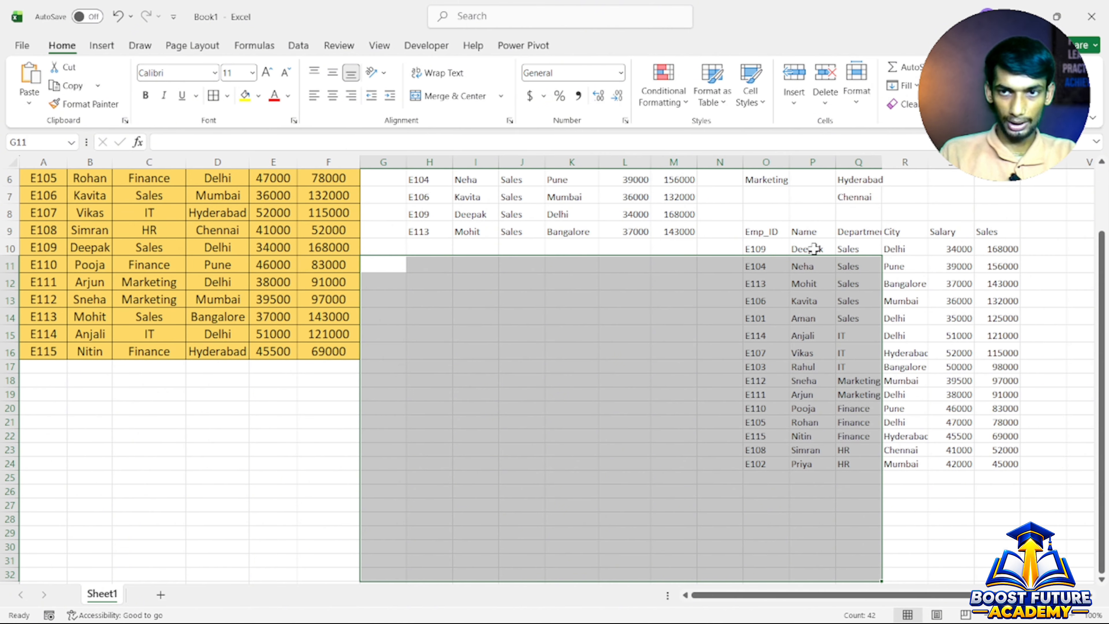
{"action": "double_click", "coordinate": [773, 233]}
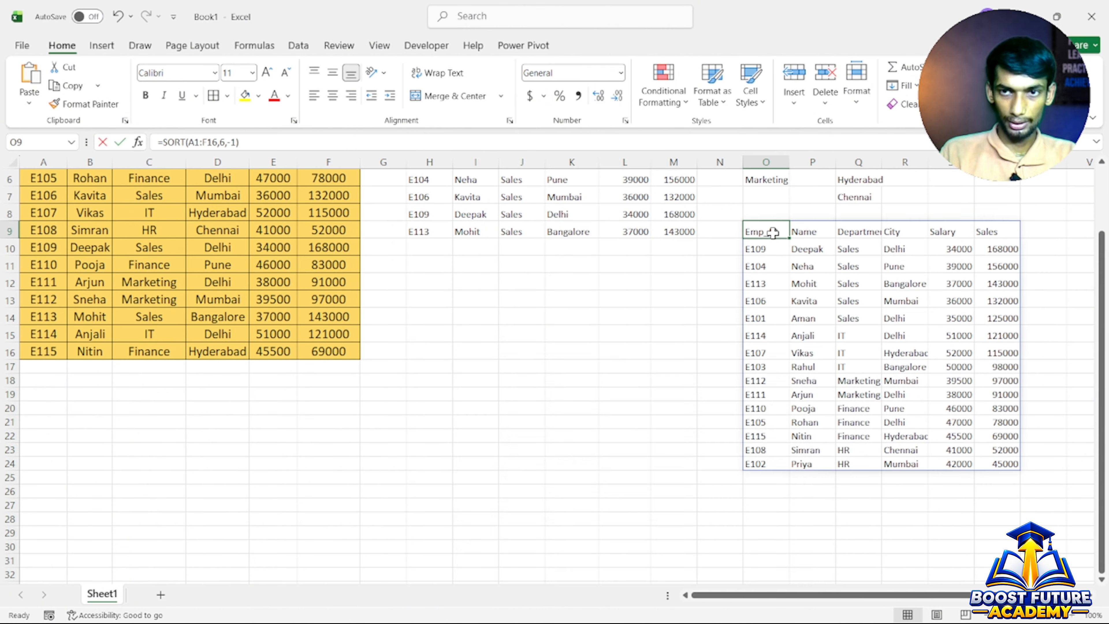
{"action": "triple_click", "coordinate": [764, 233]}
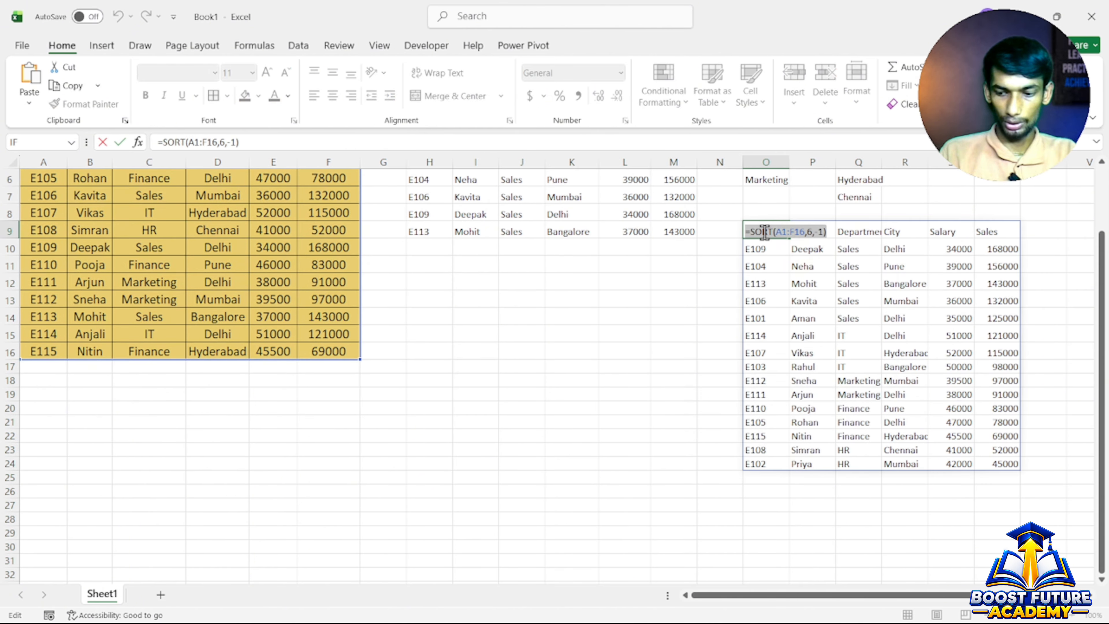
{"action": "key", "text": "BackSpace"}
{"action": "key", "text": "Return"}
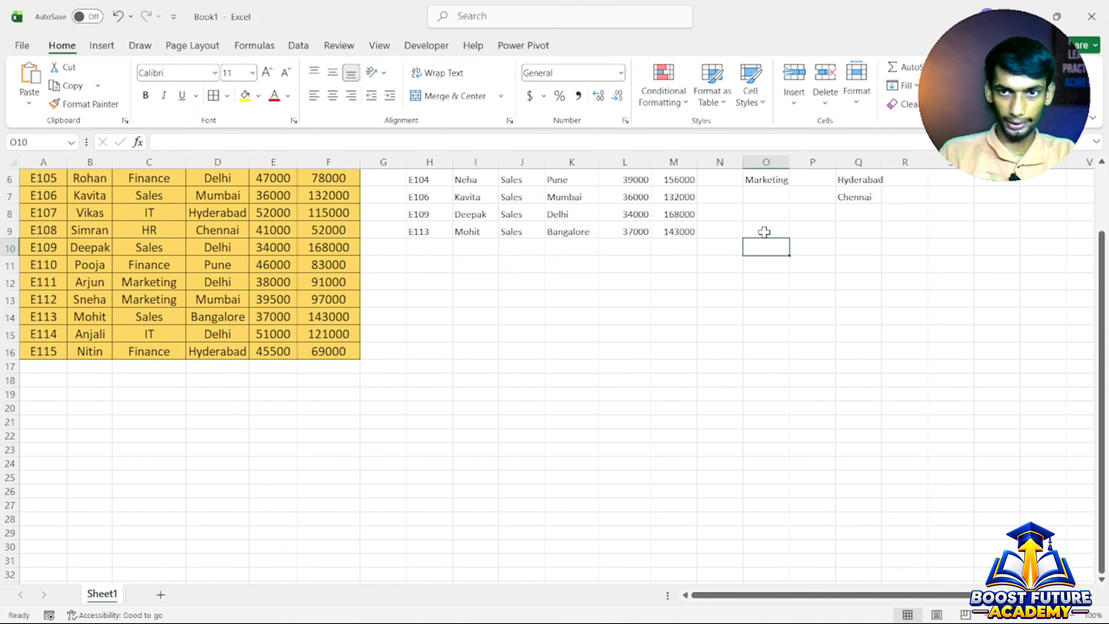
{"action": "left_click_drag", "start_coordinate": [1099, 356], "coordinate": [1099, 292]}
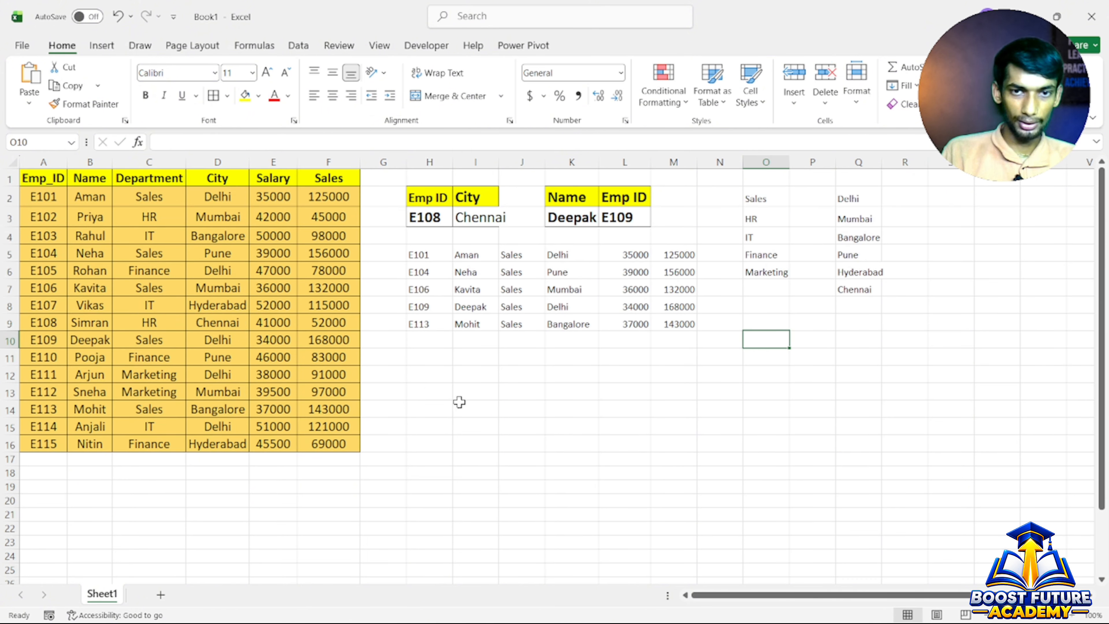
- Format the Sales-department filter results in H5:M9 with bold text, cell borders and a lighter blue fill
{"action": "left_click", "coordinate": [427, 359]}
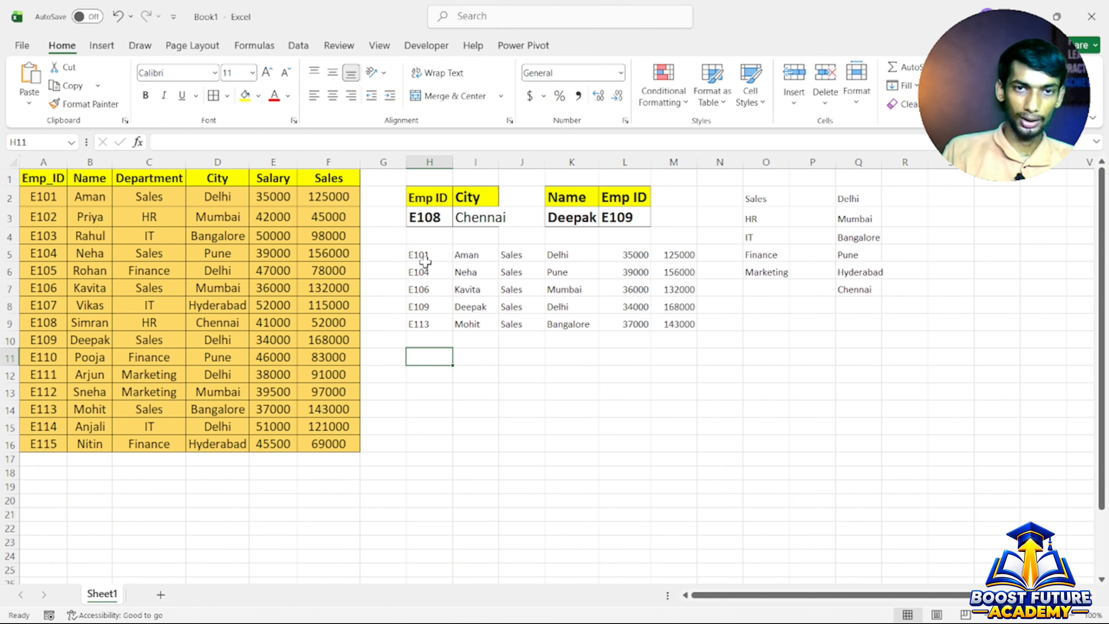
{"action": "left_click_drag", "start_coordinate": [426, 258], "coordinate": [654, 316]}
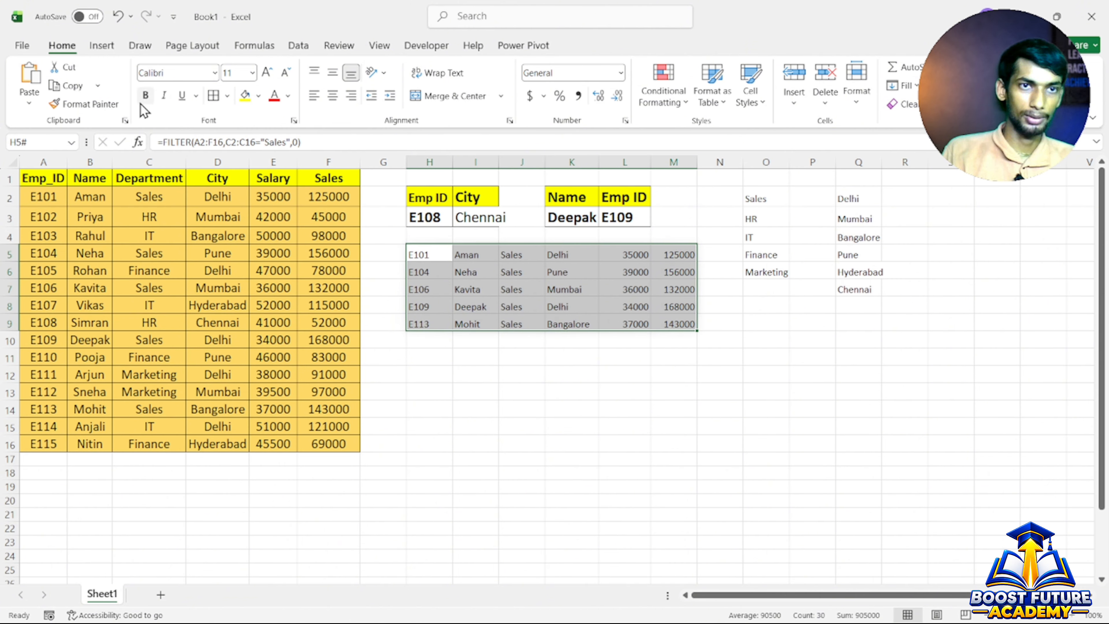
{"action": "left_click", "coordinate": [145, 95]}
{"action": "left_click", "coordinate": [211, 95]}
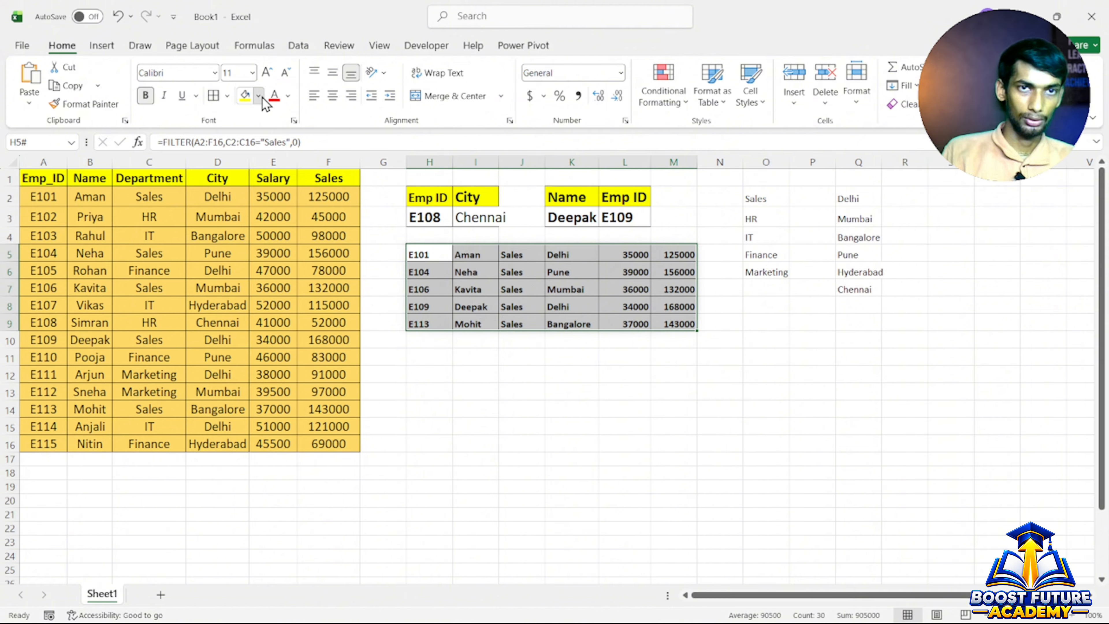
{"action": "left_click", "coordinate": [259, 96]}
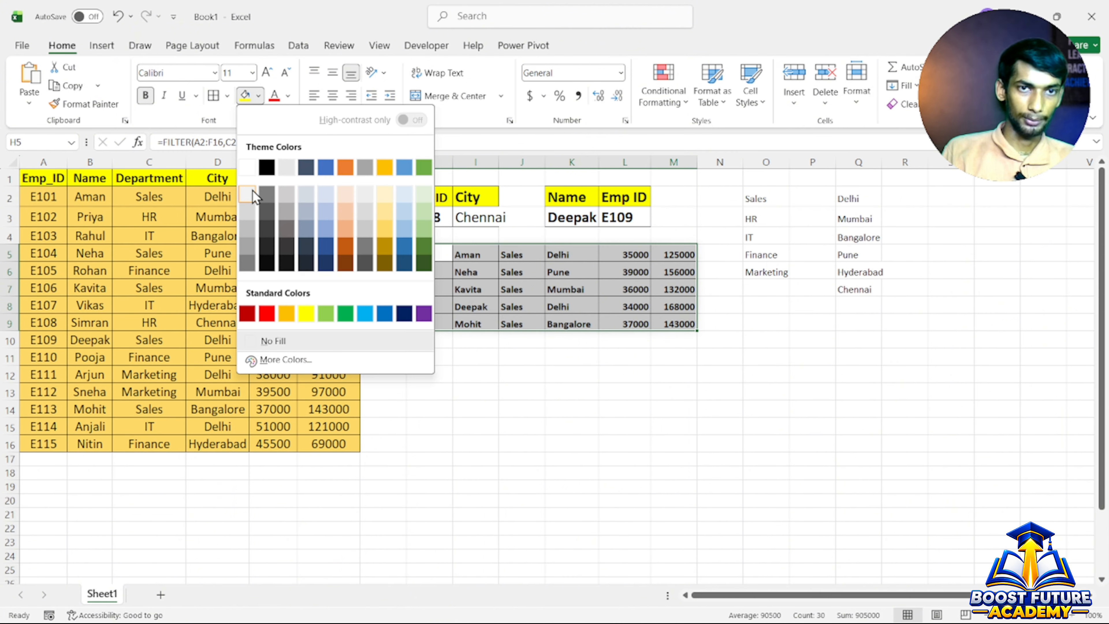
{"action": "left_click", "coordinate": [326, 229]}
{"action": "left_click", "coordinate": [524, 289]}
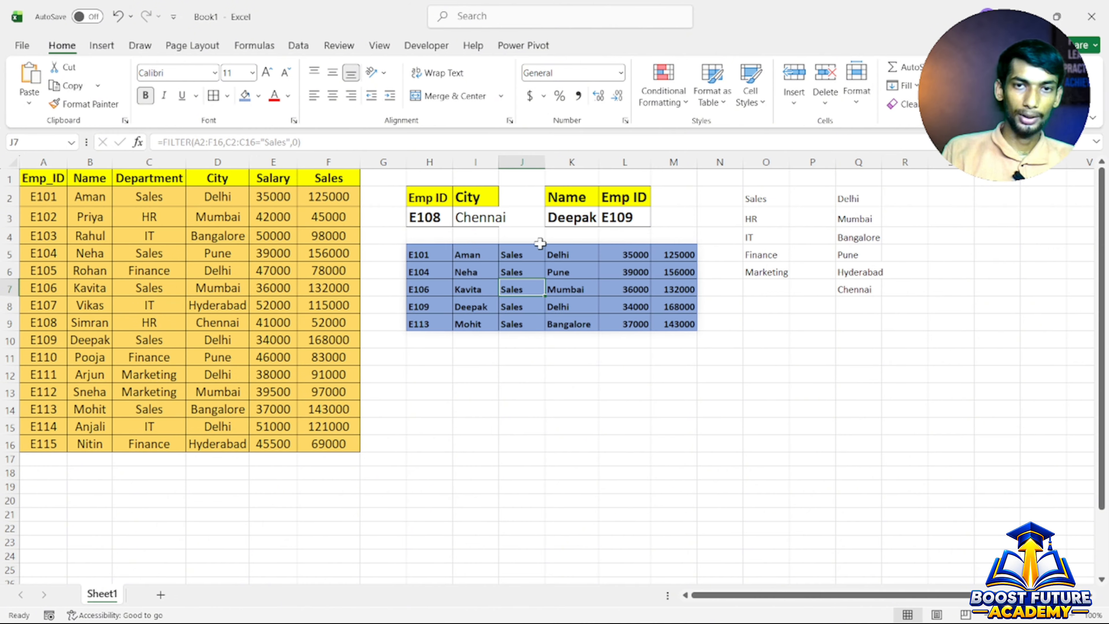
{"action": "left_click_drag", "start_coordinate": [516, 252], "coordinate": [513, 322]}
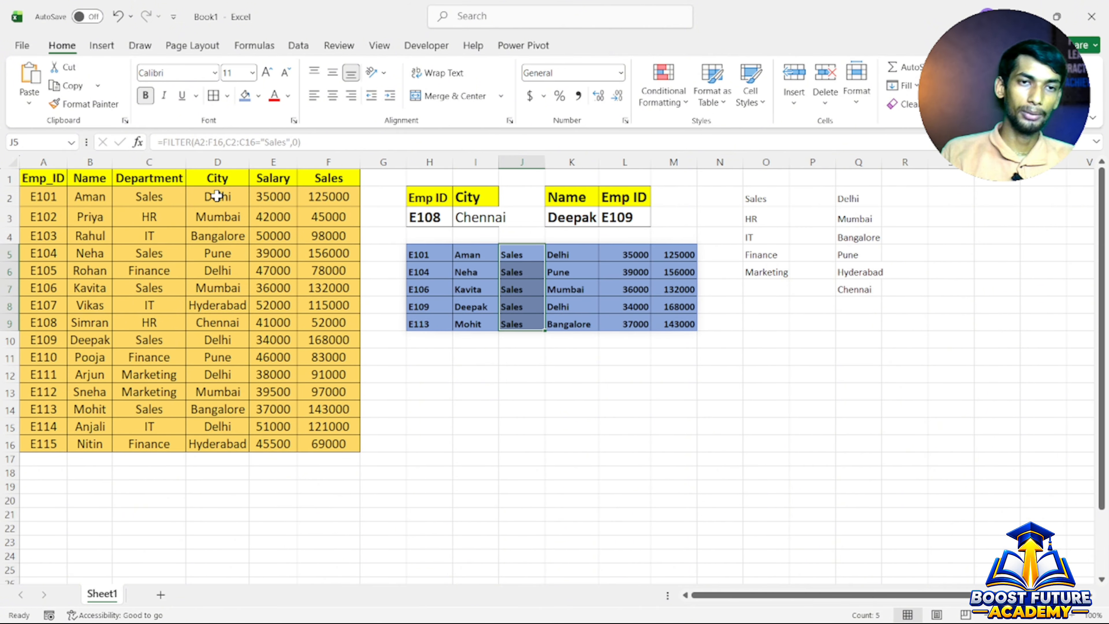
- Start a FILTER formula in H12 on A2:F16 with the parenthesised condition (C2:C16="Sales")
{"action": "left_click", "coordinate": [494, 356]}
{"action": "left_click", "coordinate": [434, 374]}
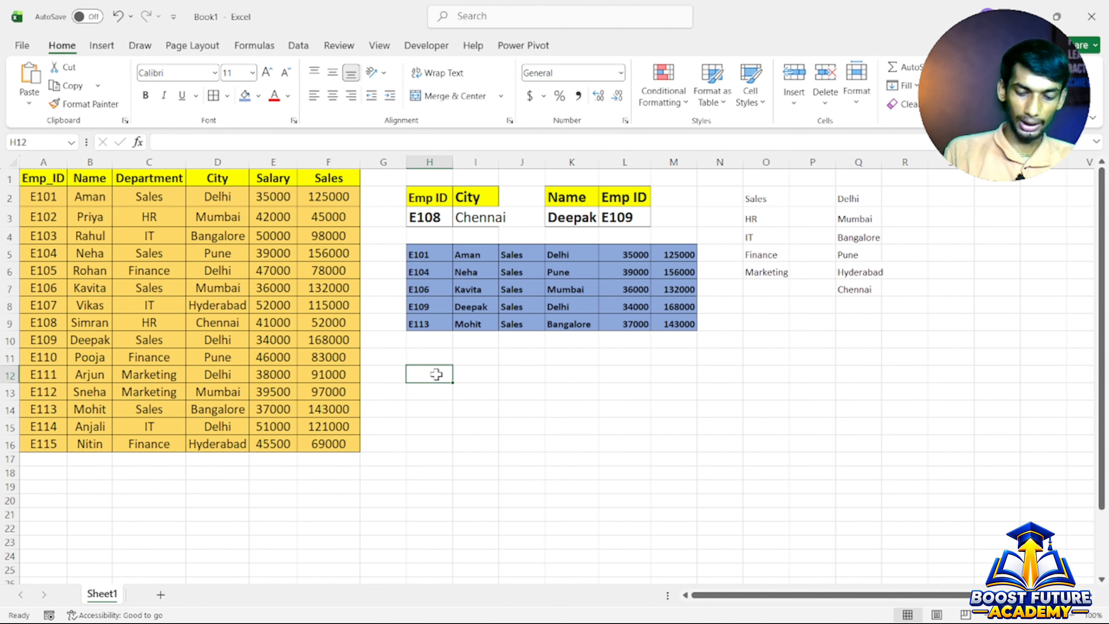
{"action": "type", "text": "=FIL"}
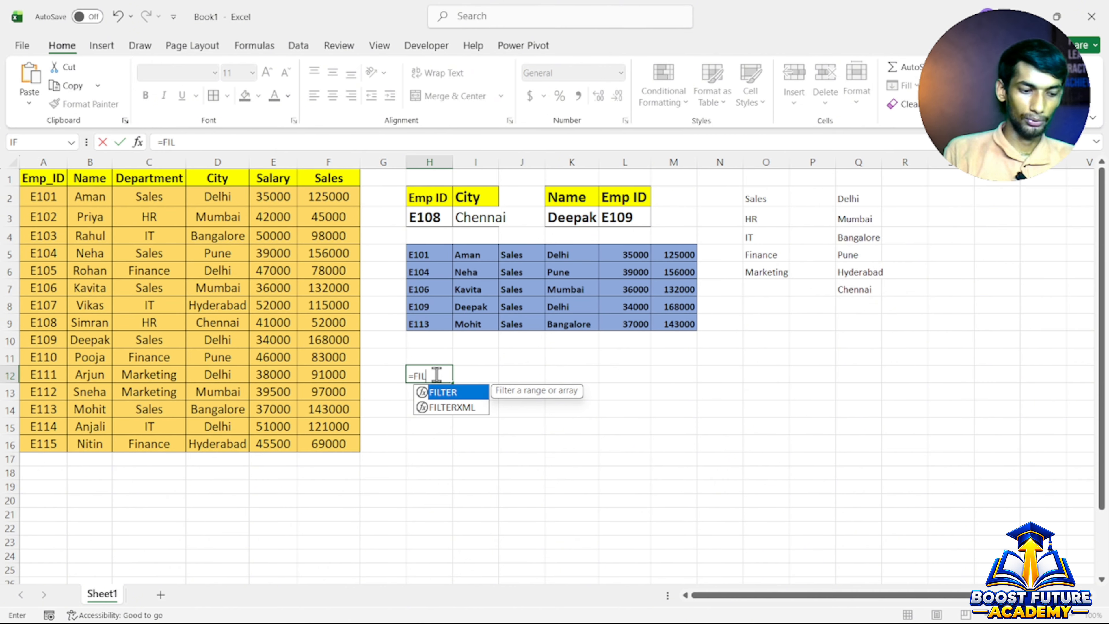
{"action": "key", "text": "Tab"}
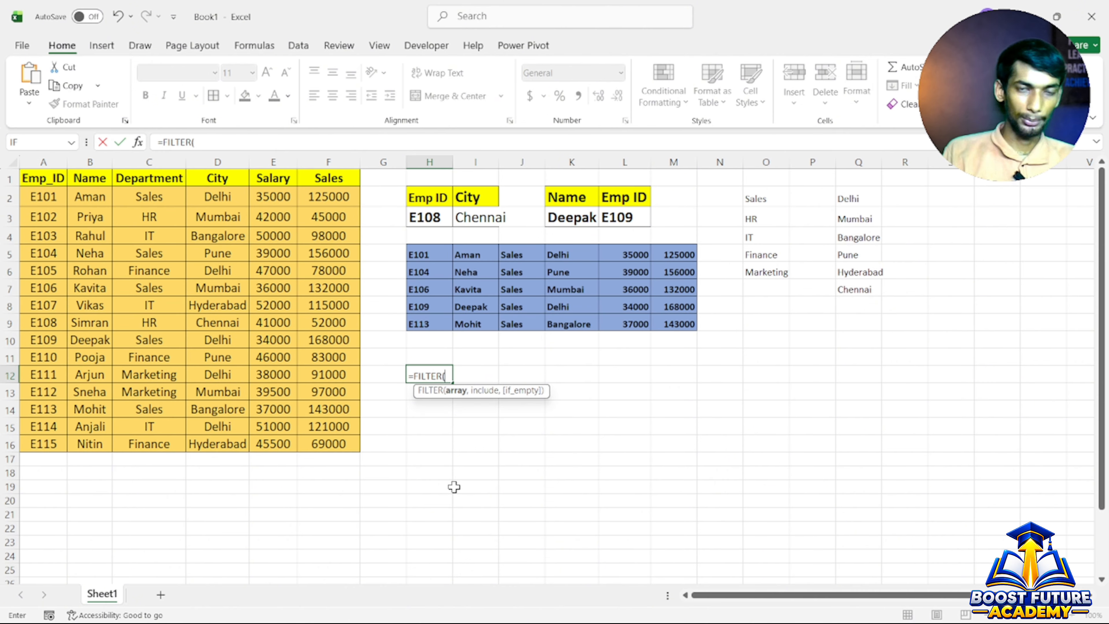
{"action": "left_click_drag", "start_coordinate": [49, 197], "coordinate": [329, 442]}
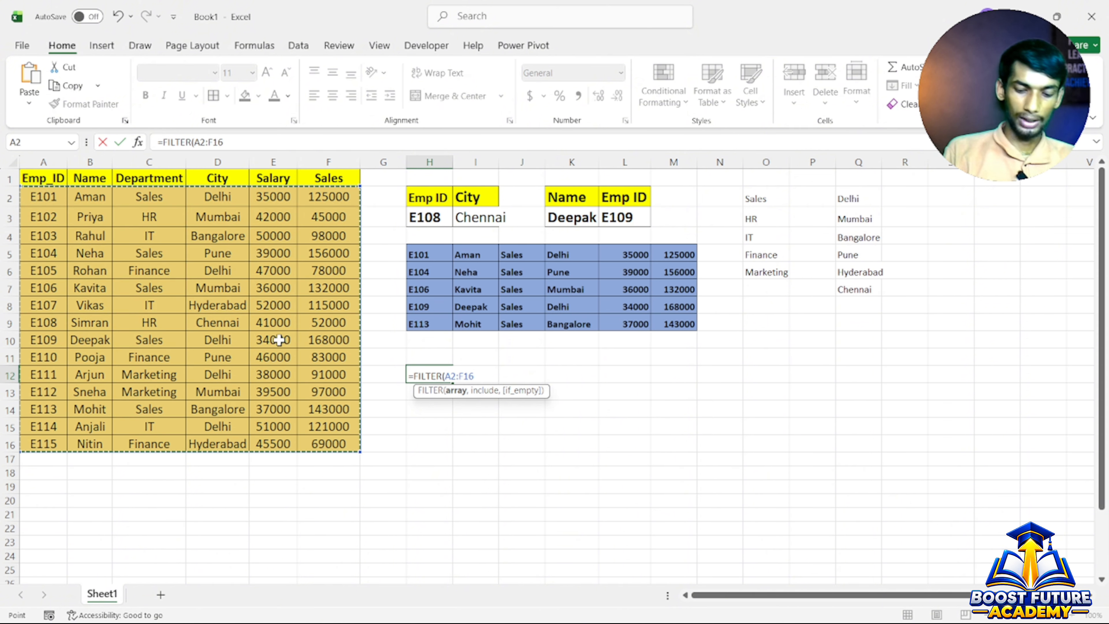
{"action": "type", "text": ","}
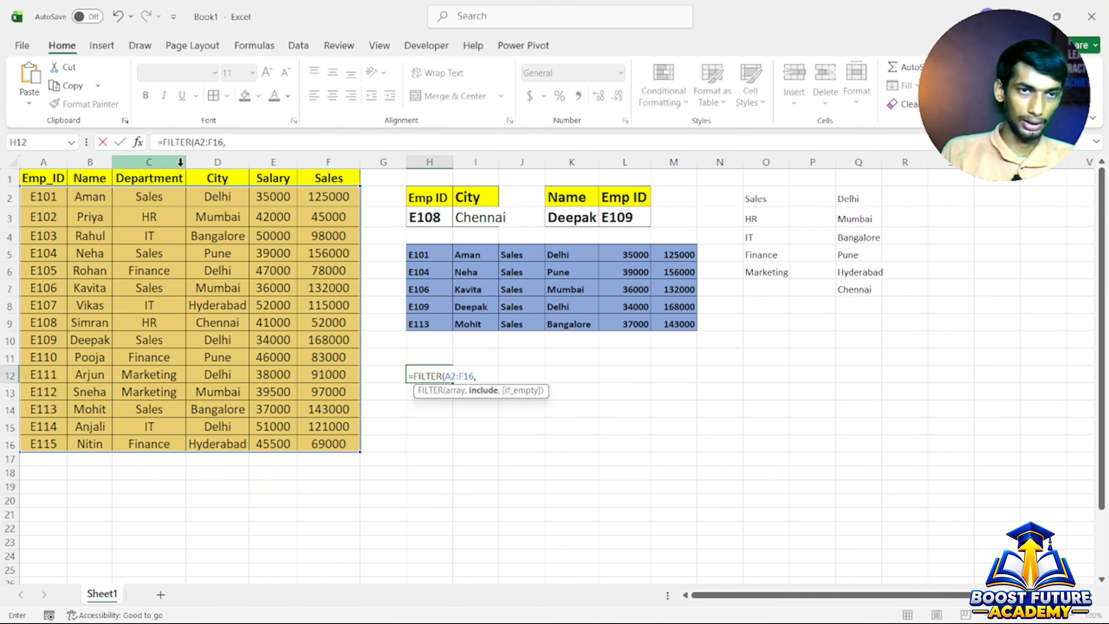
{"action": "left_click_drag", "start_coordinate": [149, 198], "coordinate": [152, 436]}
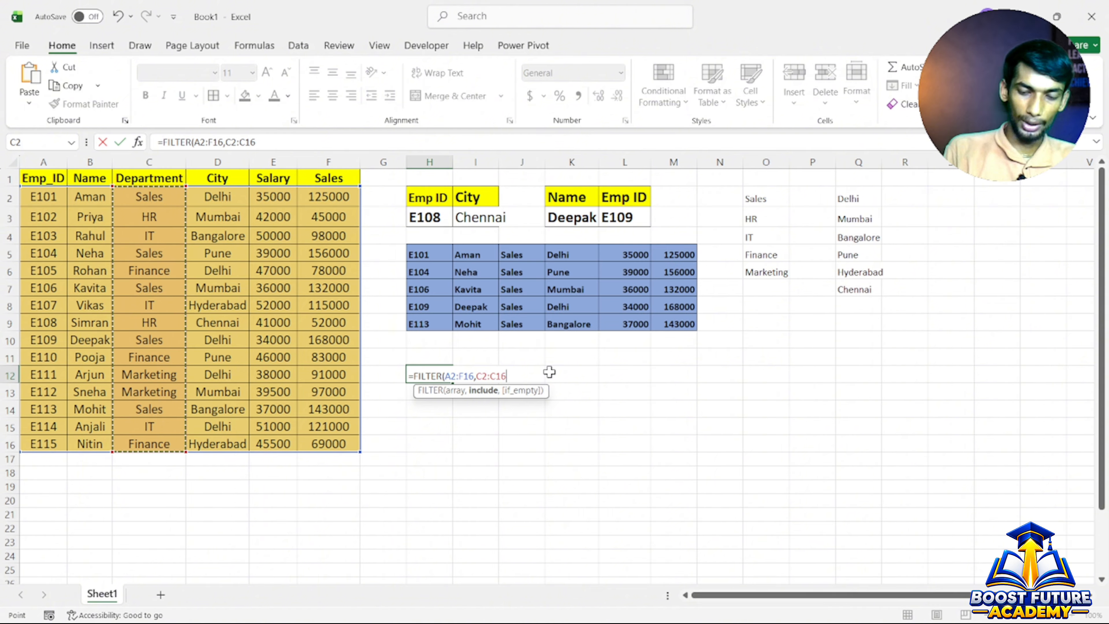
{"action": "type", "text": "=\"Sales"}
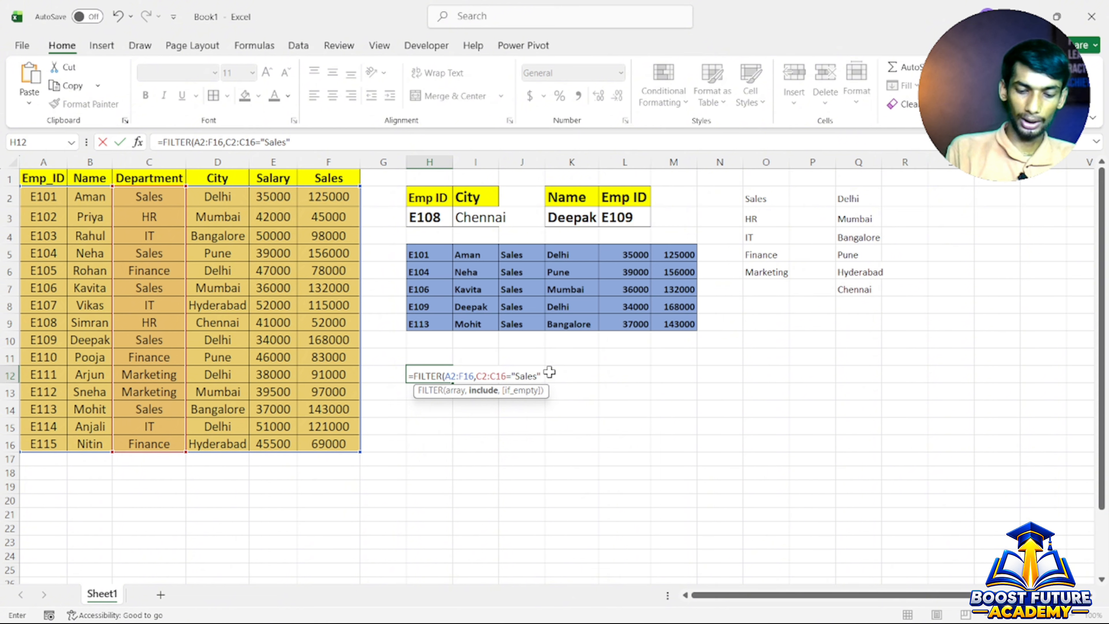
{"action": "type", "text": ")"}
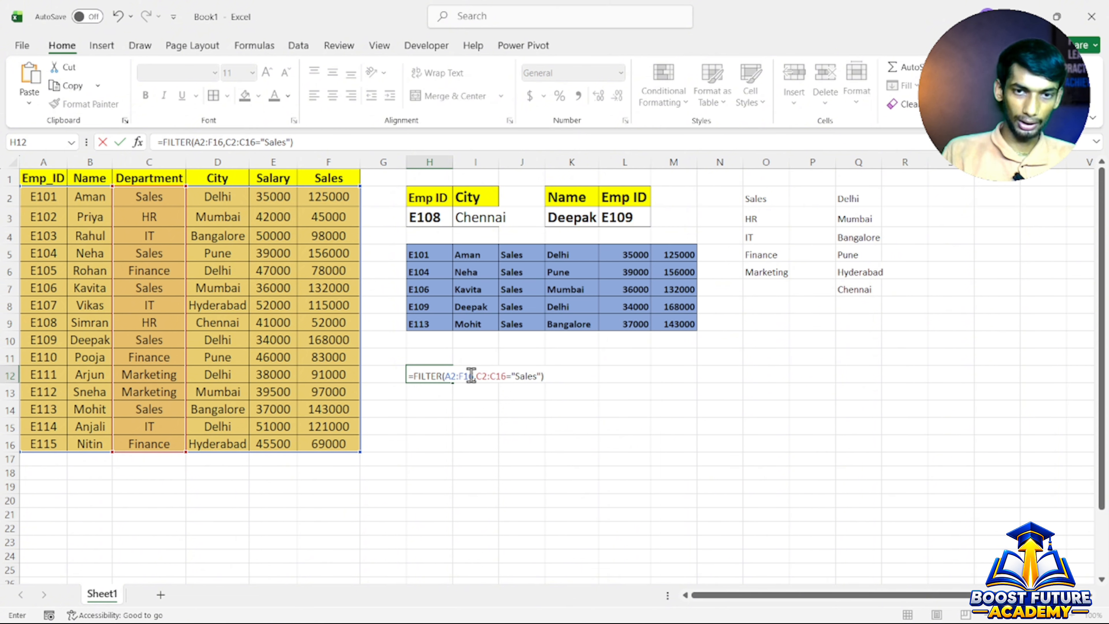
{"action": "left_click", "coordinate": [478, 375]}
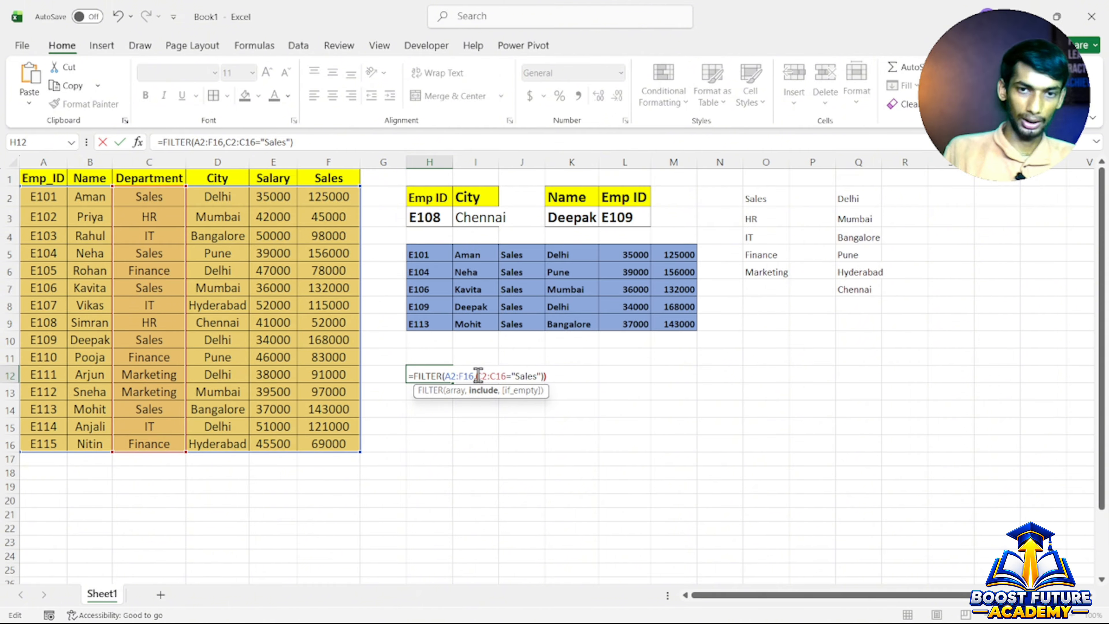
{"action": "type", "text": "("}
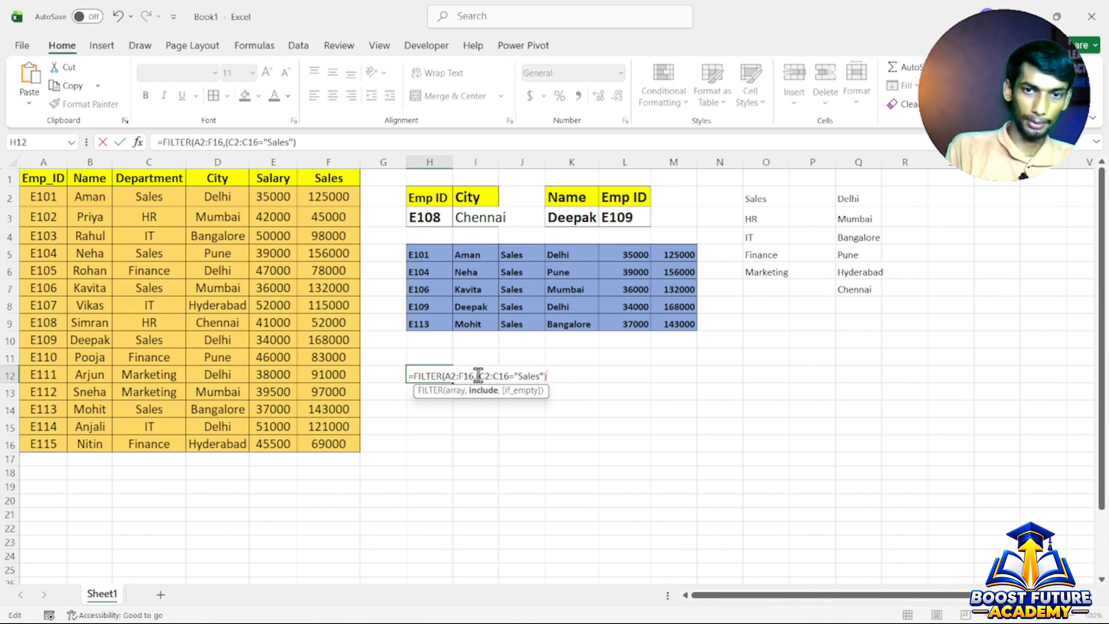
- Multiply the Sales condition in the H12 formula by a second condition, (D2:D16="Delhi")
{"action": "type", "text": "*"}
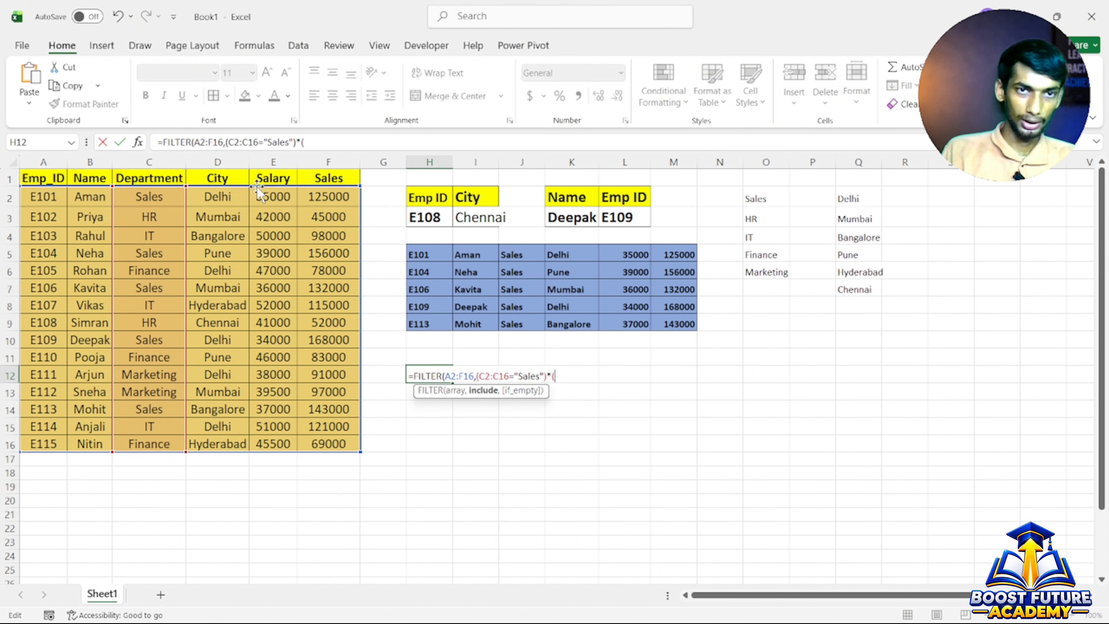
{"action": "left_click", "coordinate": [231, 201]}
{"action": "left_click_drag", "start_coordinate": [231, 201], "coordinate": [214, 441]}
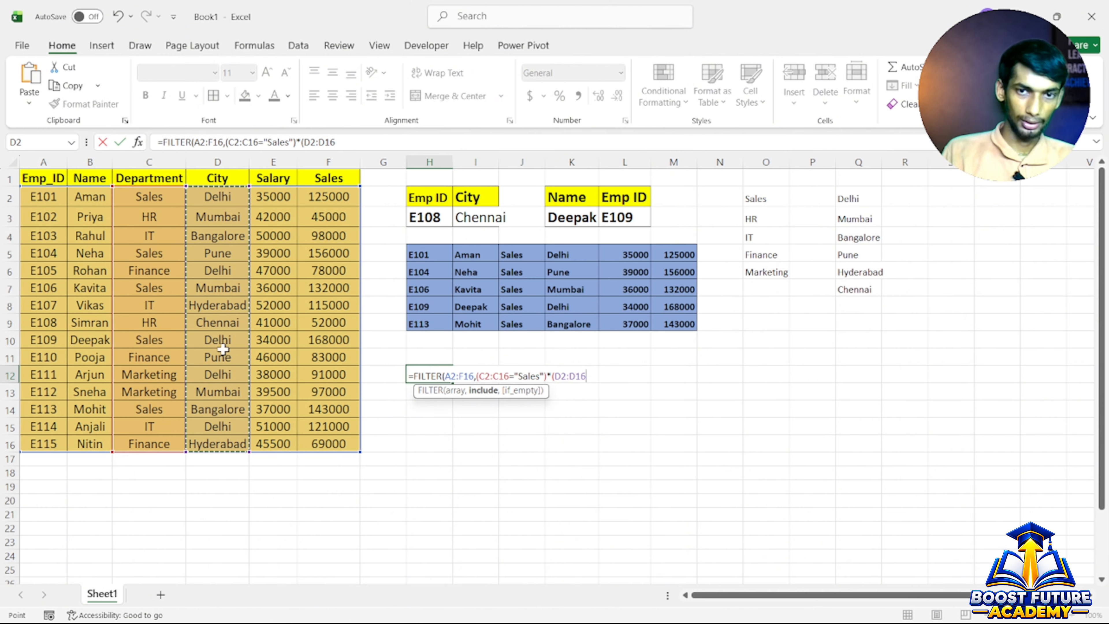
{"action": "type", "text": "="}
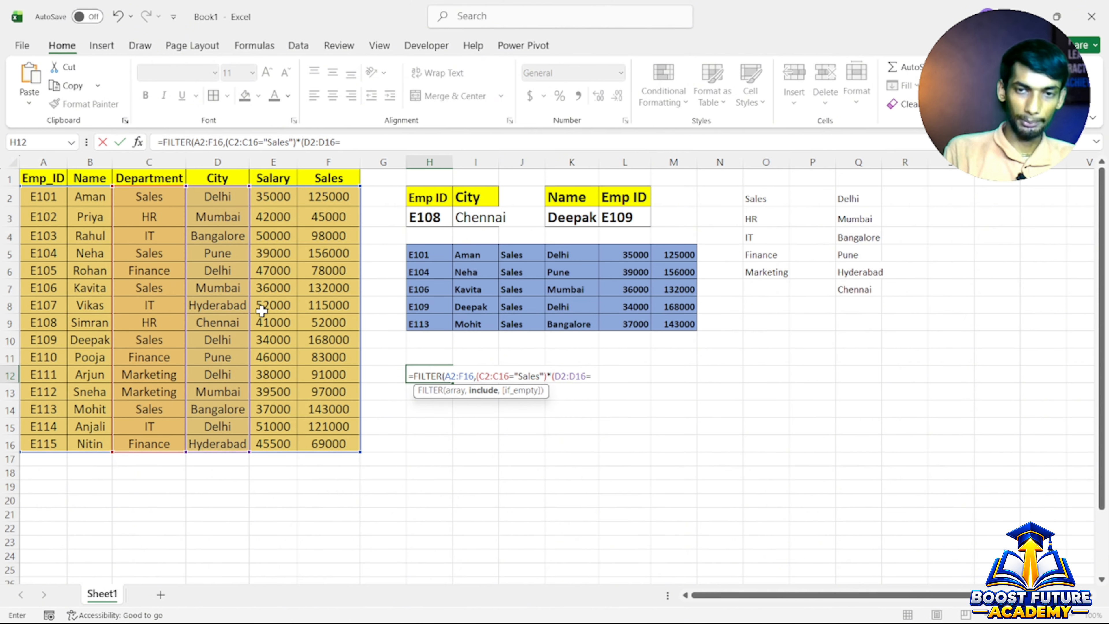
{"action": "type", "text": "\"D"}
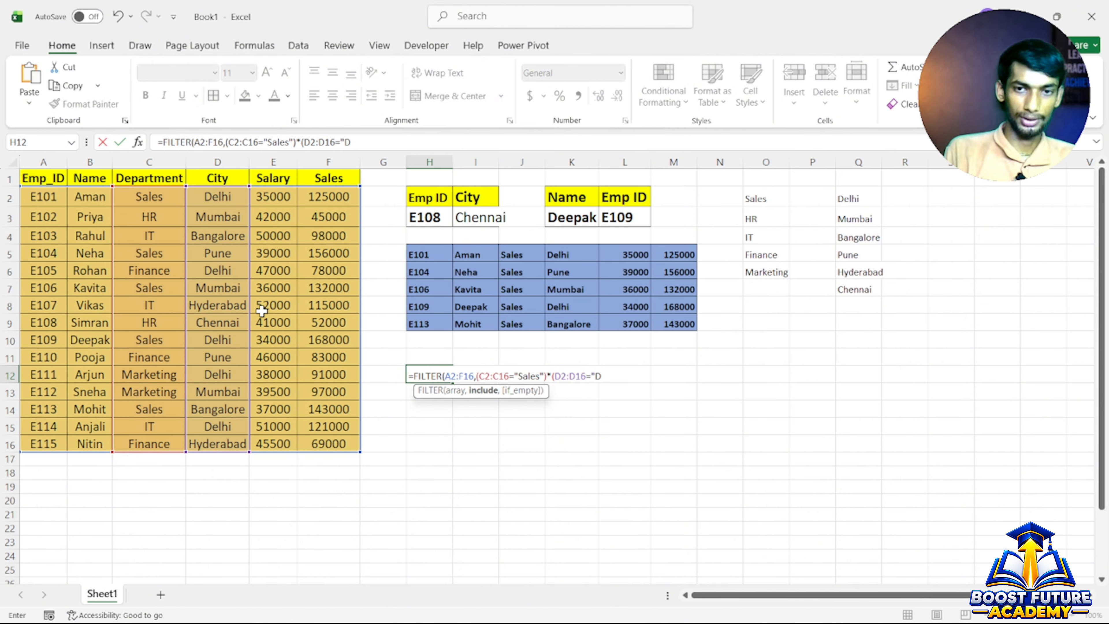
{"action": "type", "text": "e"}
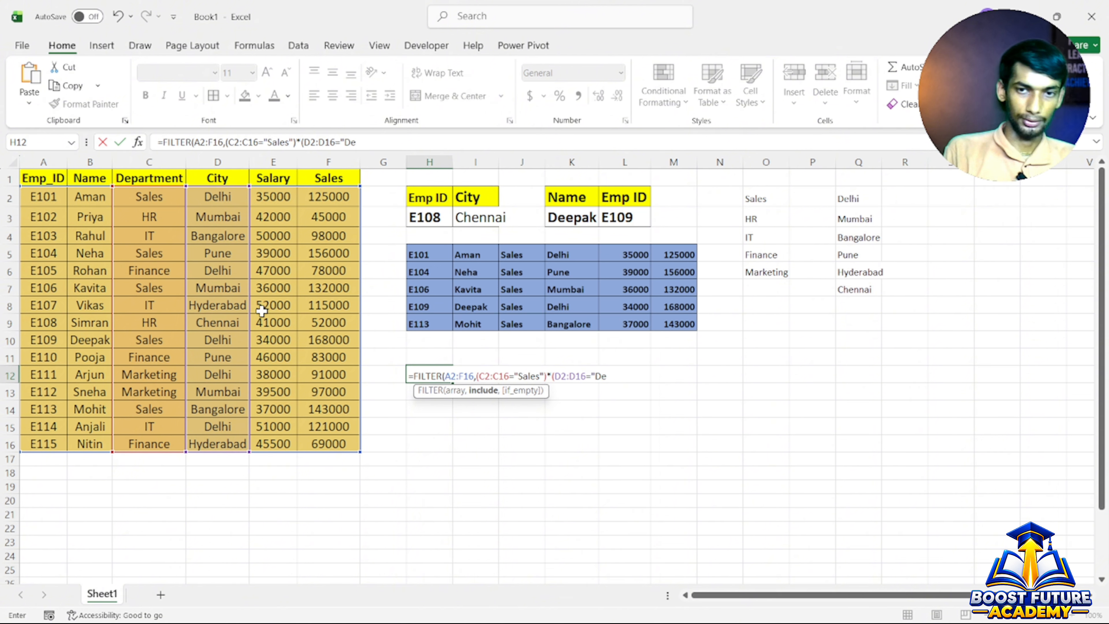
{"action": "type", "text": "lhi\""}
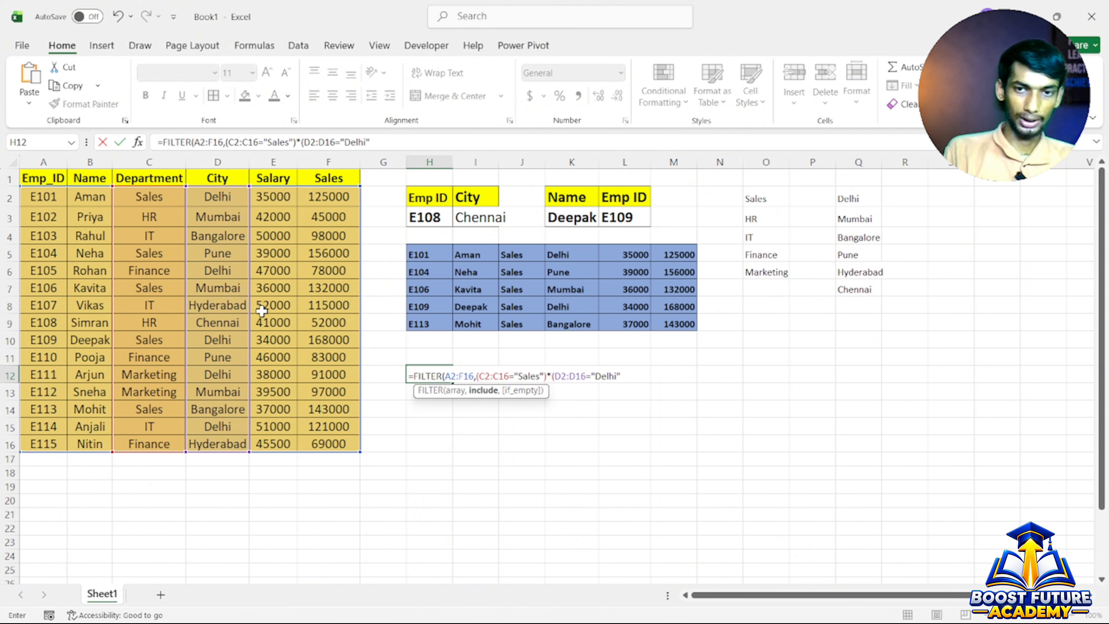
{"action": "type", "text": ")"}
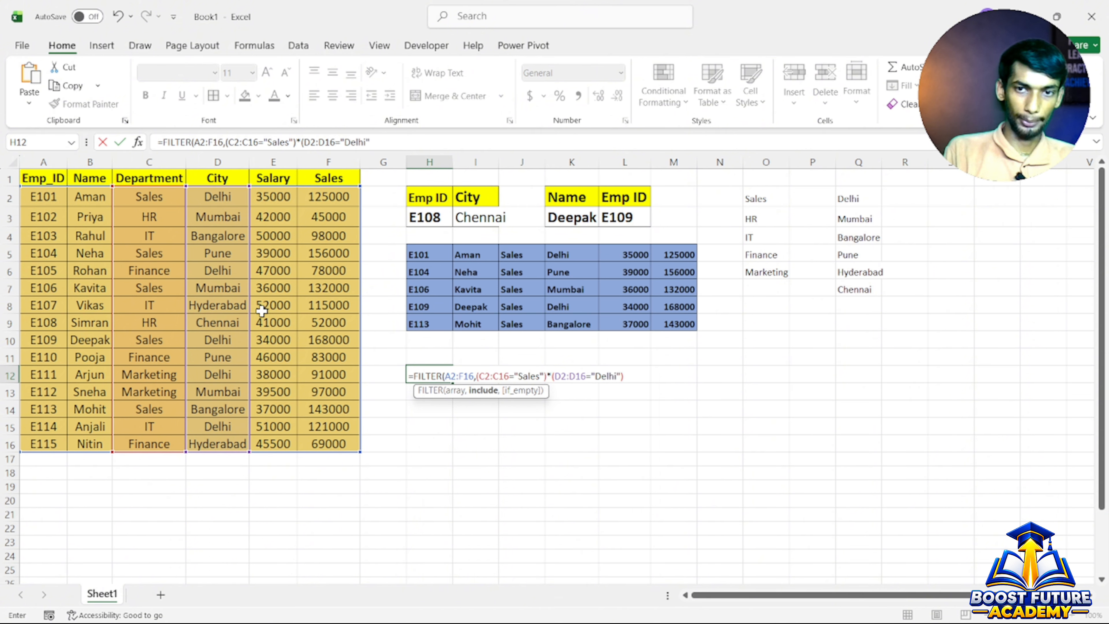
- Complete the H12 FILTER formula with "No Result" as the if_empty text and check the Department and City of the returned rows
{"action": "type", "text": ","}
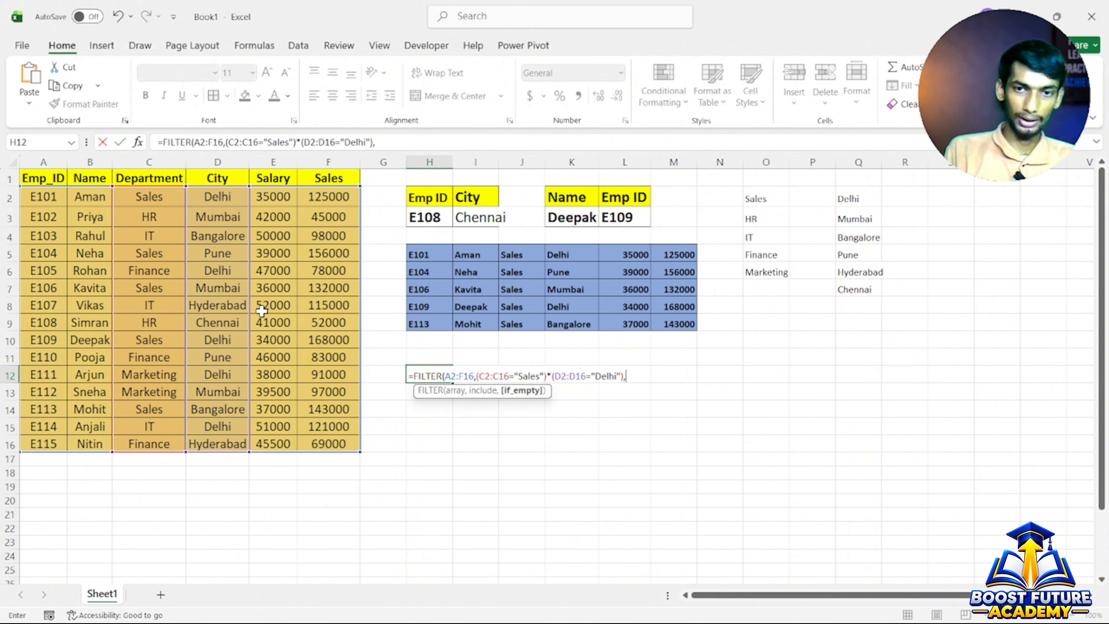
{"action": "type", "text": "\"No"}
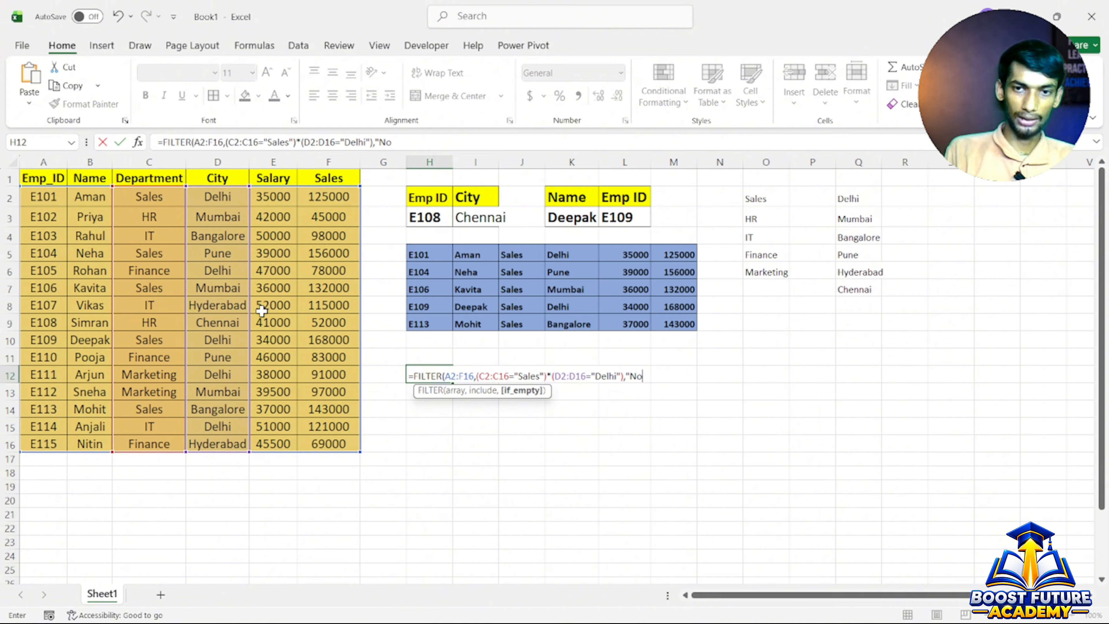
{"action": "type", "text": " Resu"}
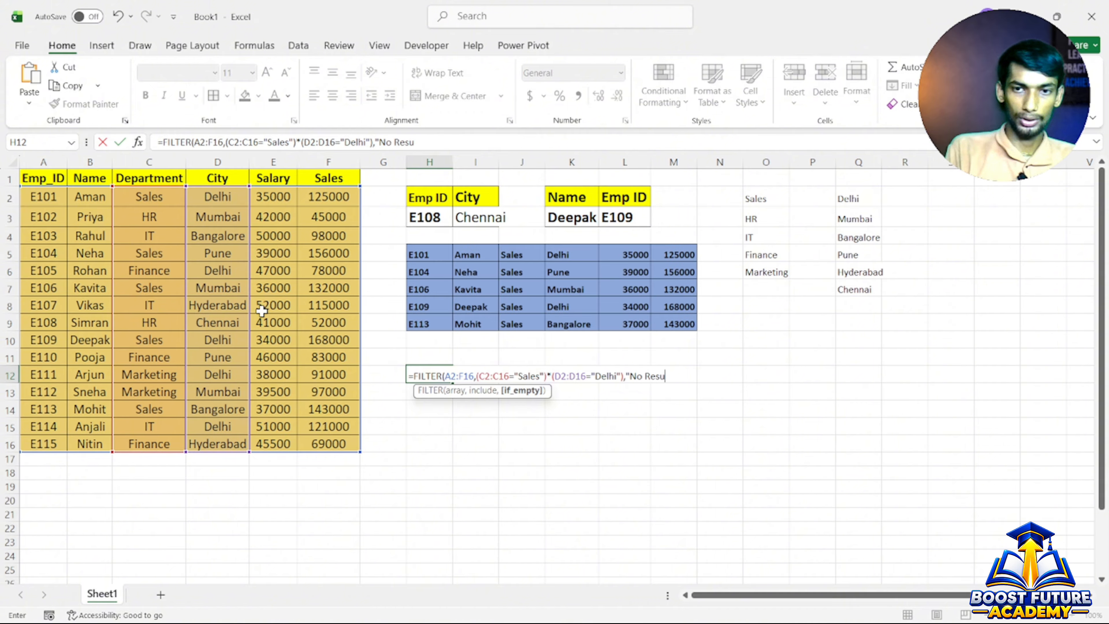
{"action": "type", "text": "lt\""}
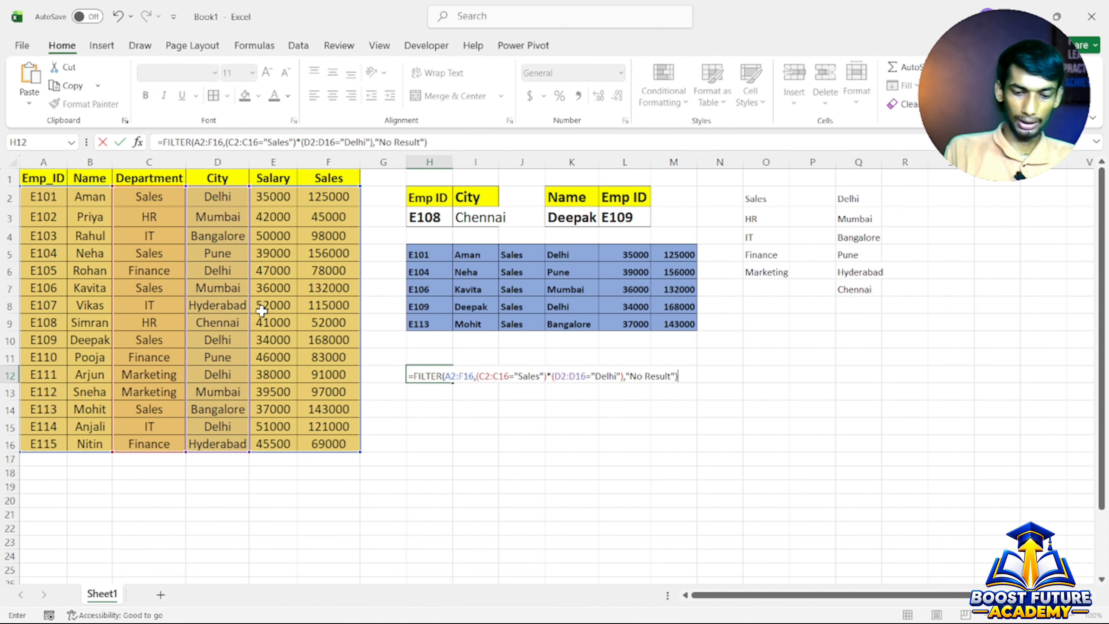
{"action": "key", "text": "Return"}
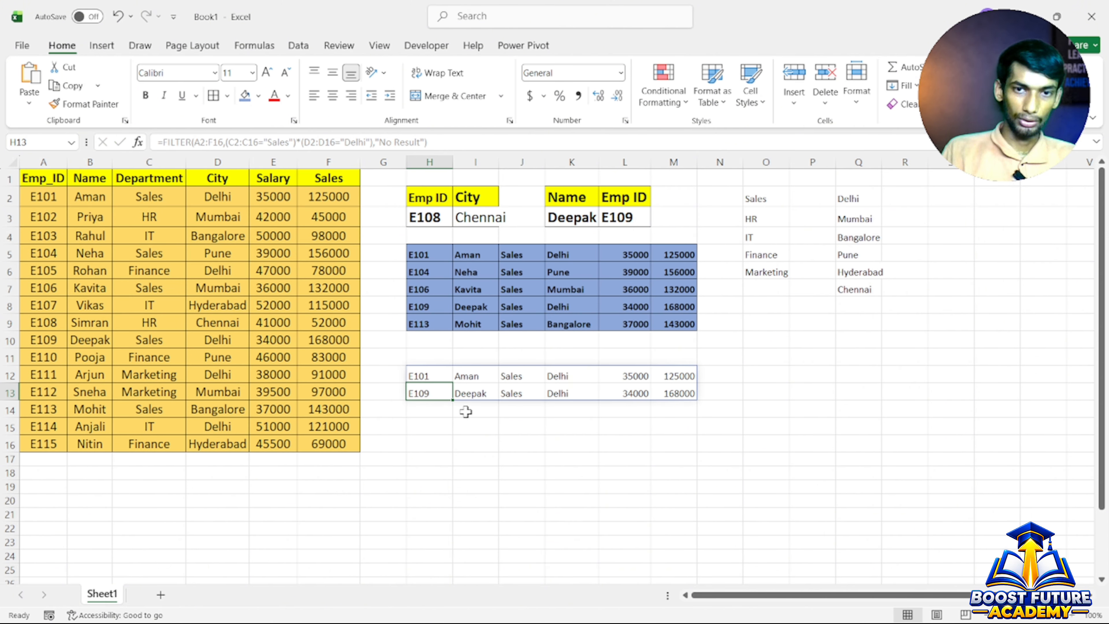
{"action": "left_click", "coordinate": [428, 377]}
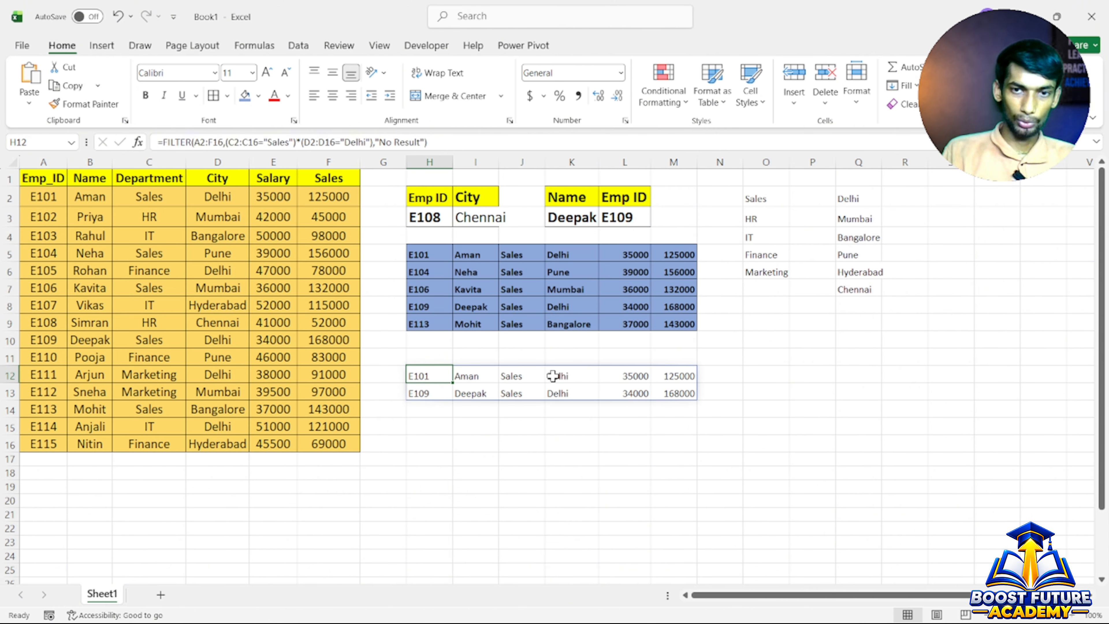
{"action": "left_click_drag", "start_coordinate": [559, 375], "coordinate": [513, 391]}
{"action": "left_click", "coordinate": [583, 382]}
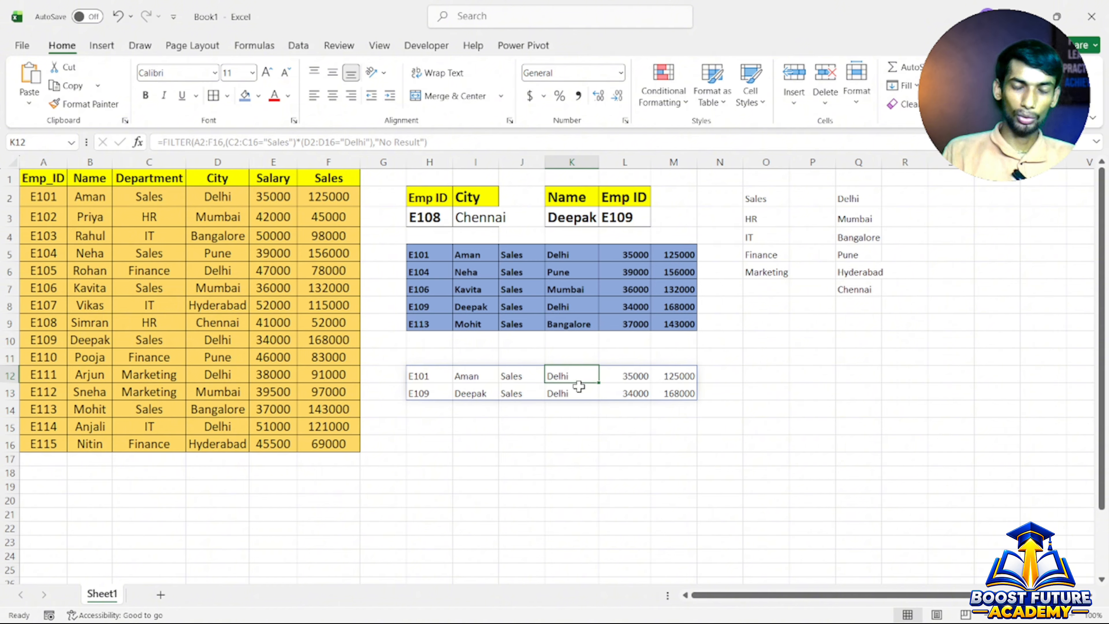